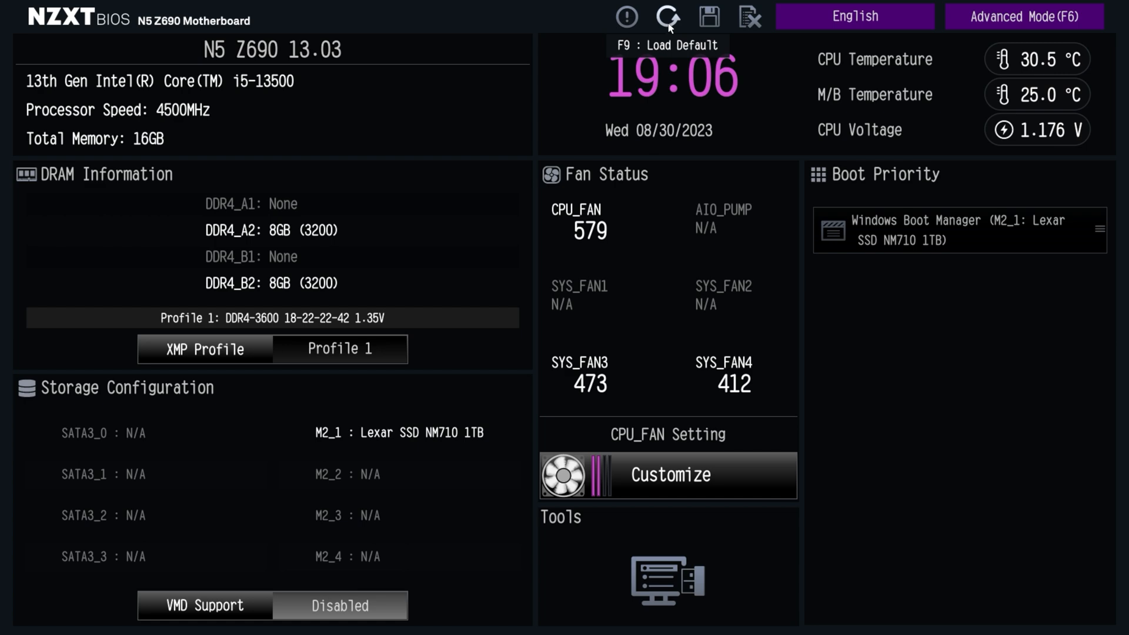
Read the Easy Mode help and select English as the interface language
left_click(627, 18)
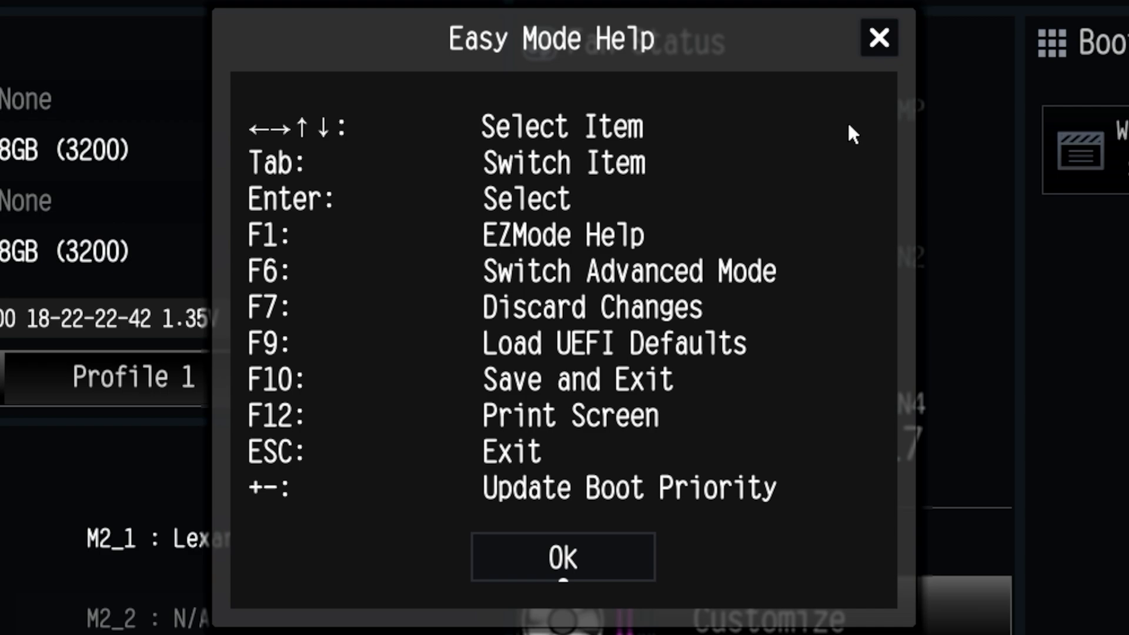
left_click(548, 566)
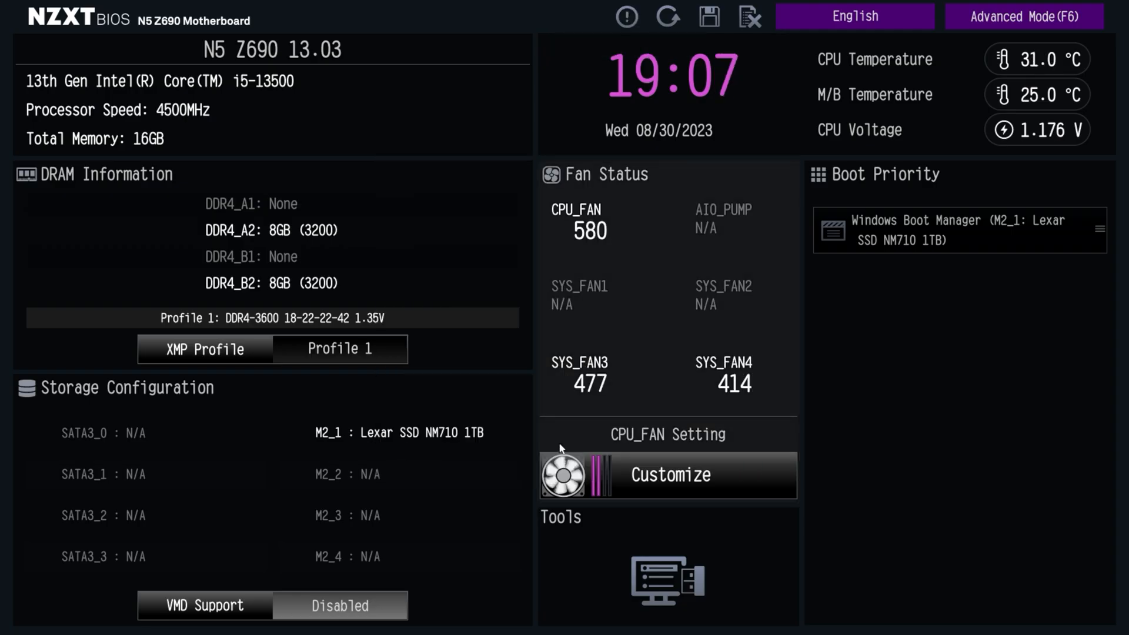
left_click(854, 15)
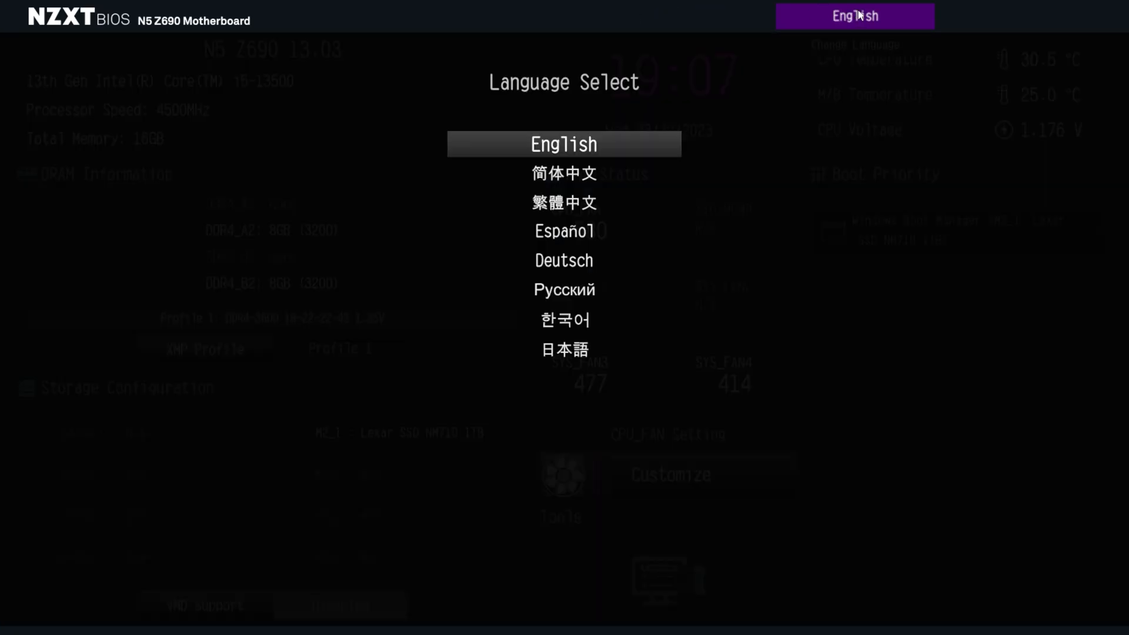
left_click(568, 146)
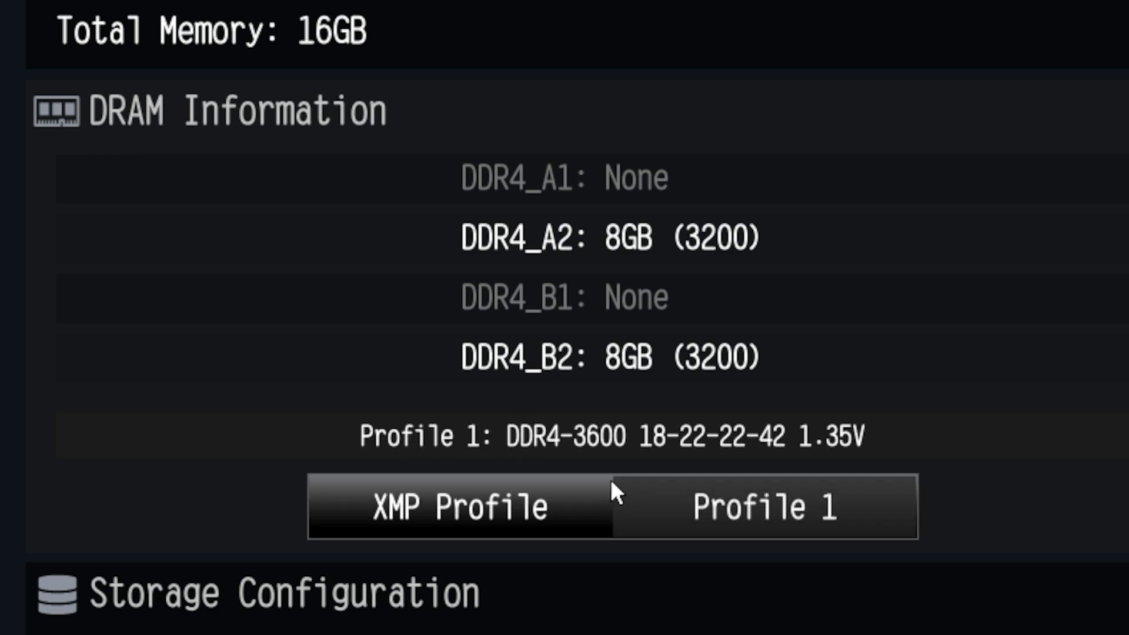
Switch the memory's XMP profile to Auto and back to Profile 1
left_click(740, 497)
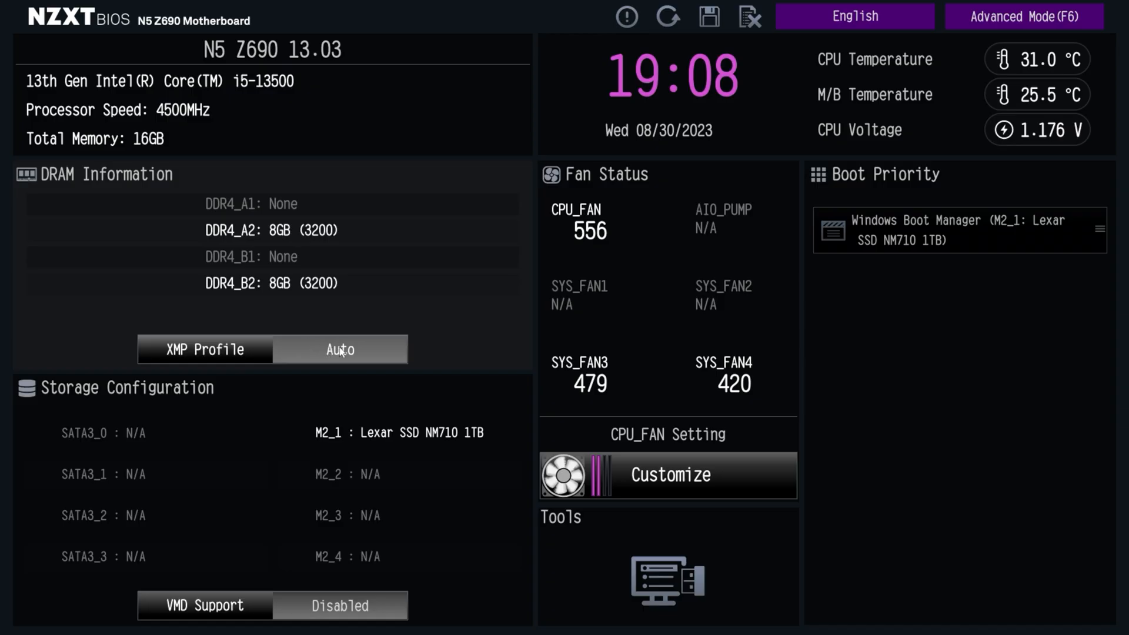
left_click(340, 349)
left_click(340, 350)
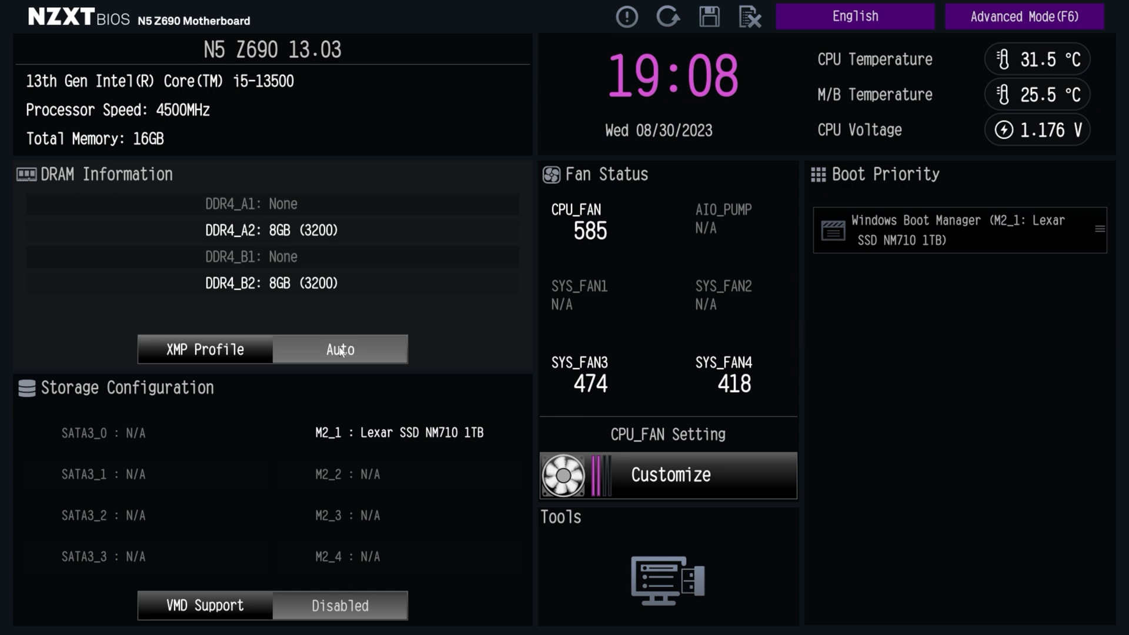
left_click(214, 350)
left_click(213, 348)
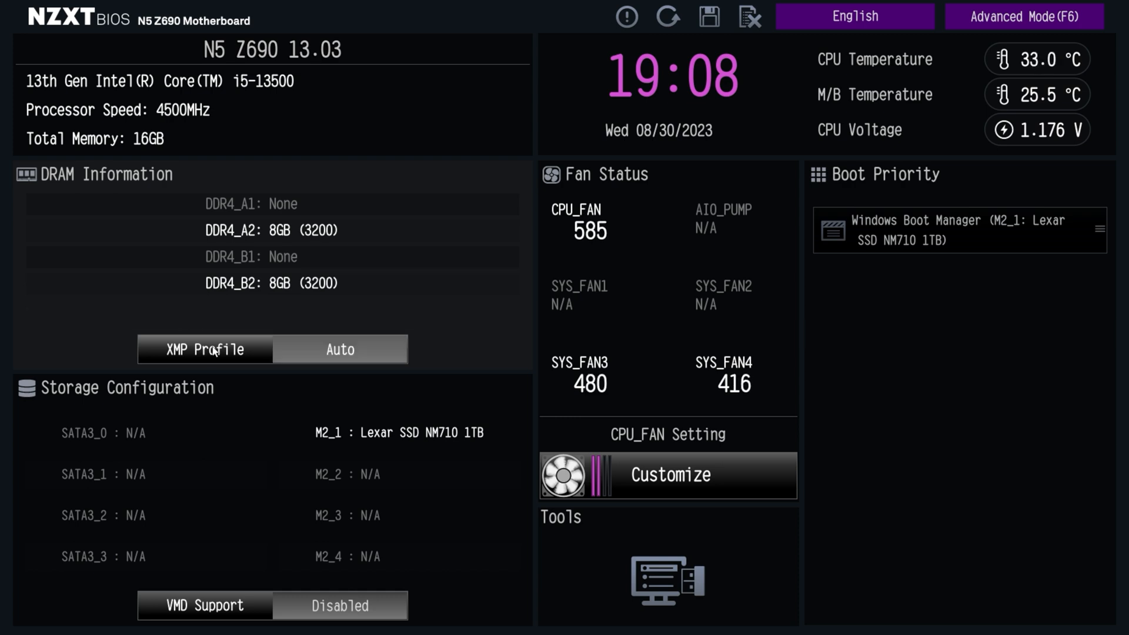
left_click(311, 349)
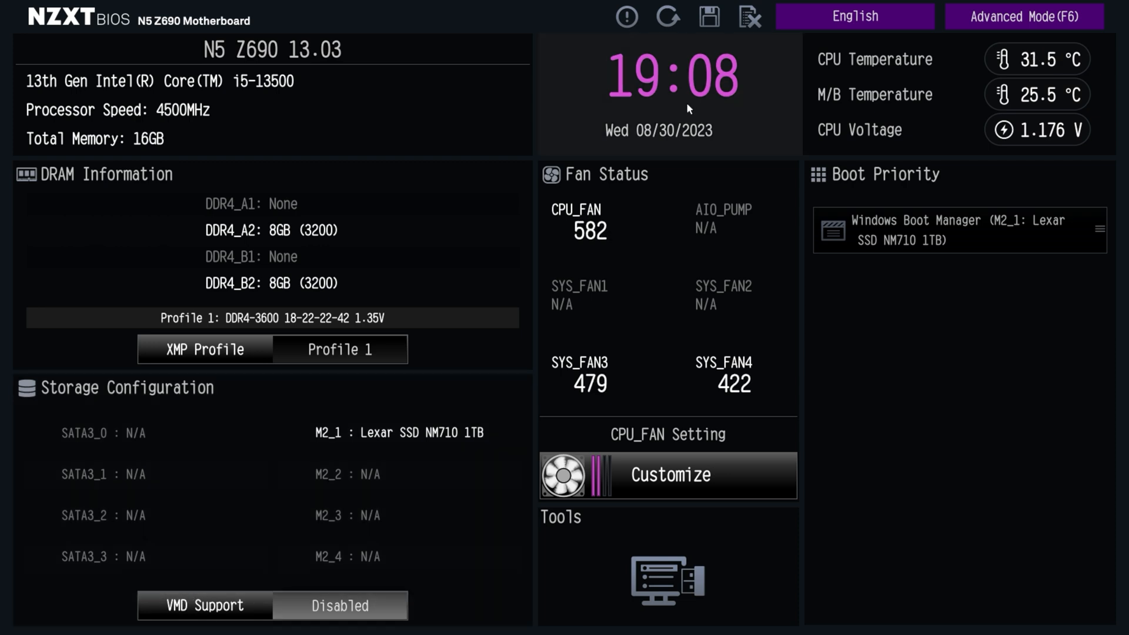
View the system date/time settings and close them without making changes
left_click(668, 98)
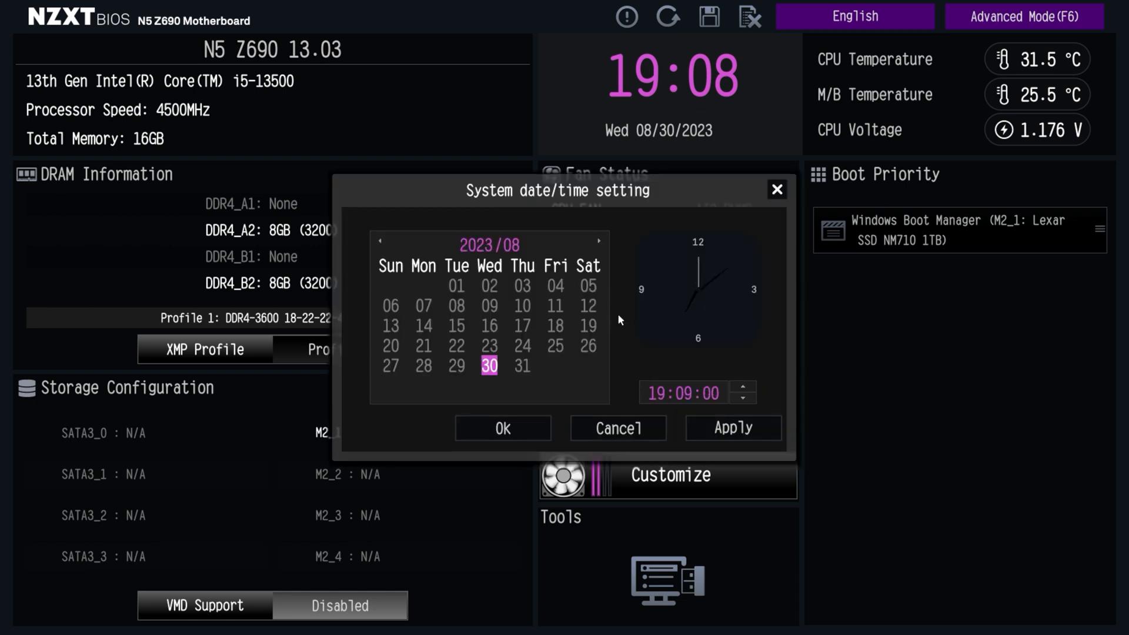
left_click(776, 190)
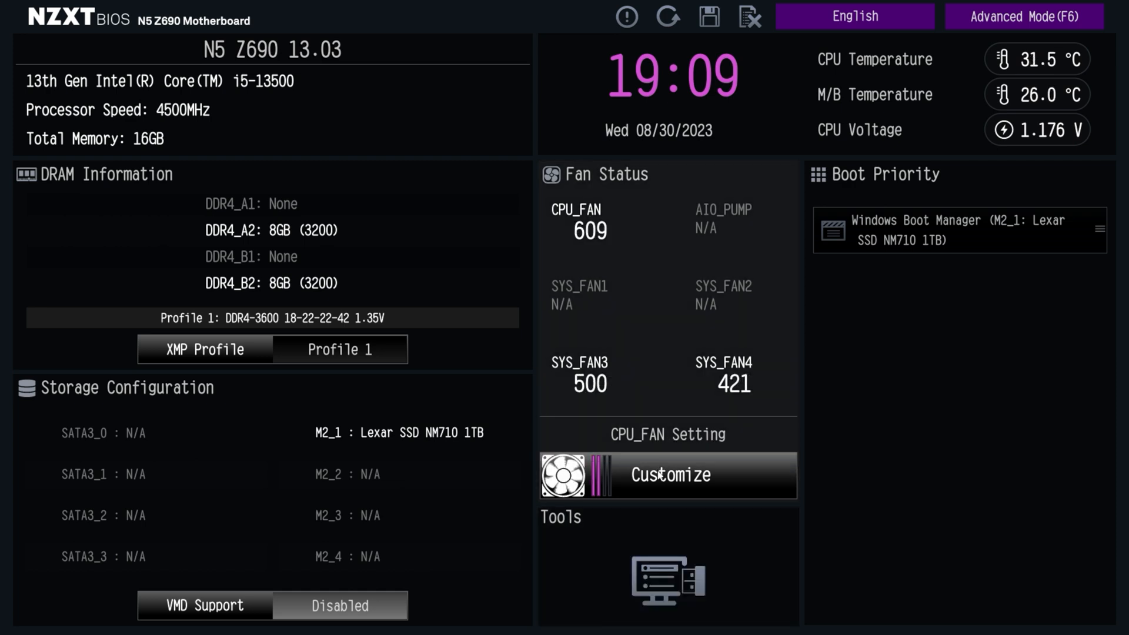
Cycle the CPU_FAN setting through Performance, Full Speed, Silent and Standard, and leave it on Silent
left_click(661, 474)
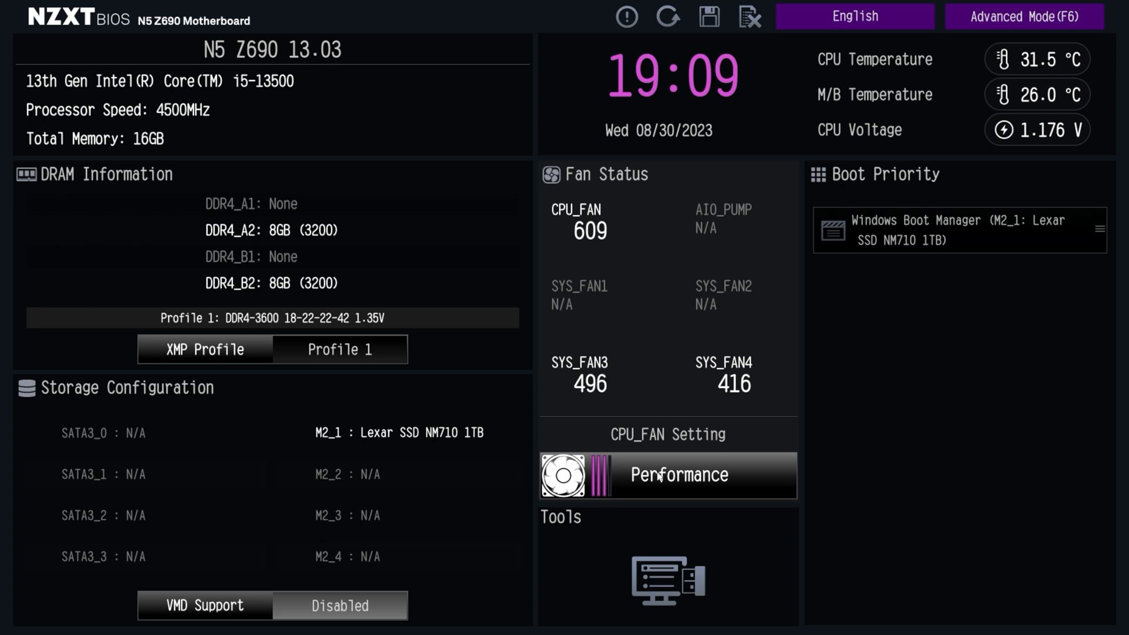
left_click(661, 476)
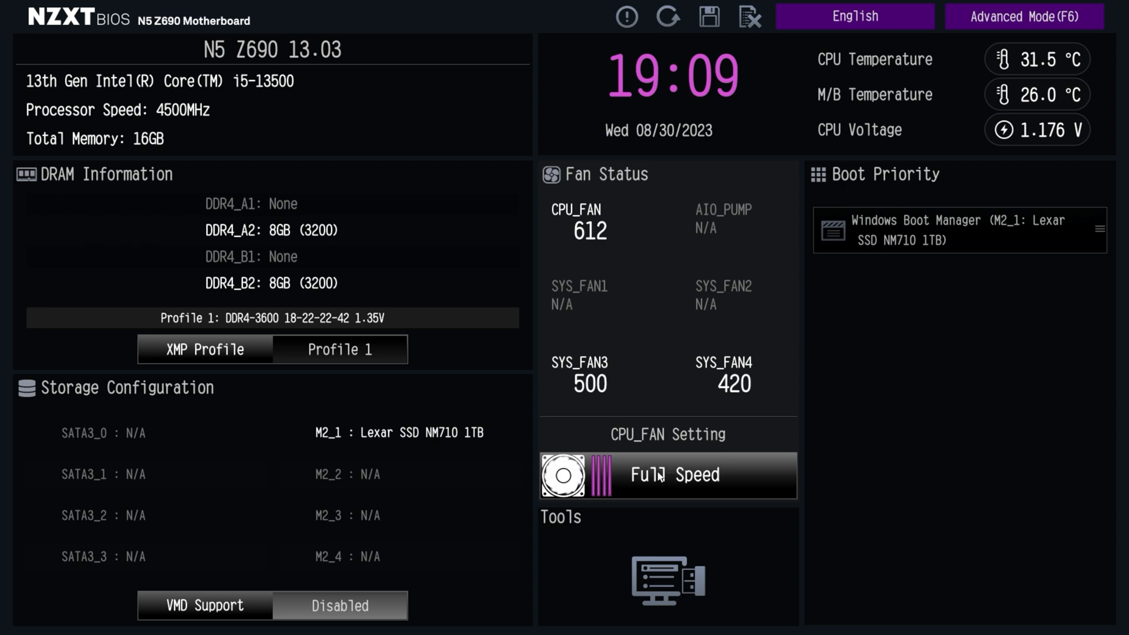
left_click(661, 476)
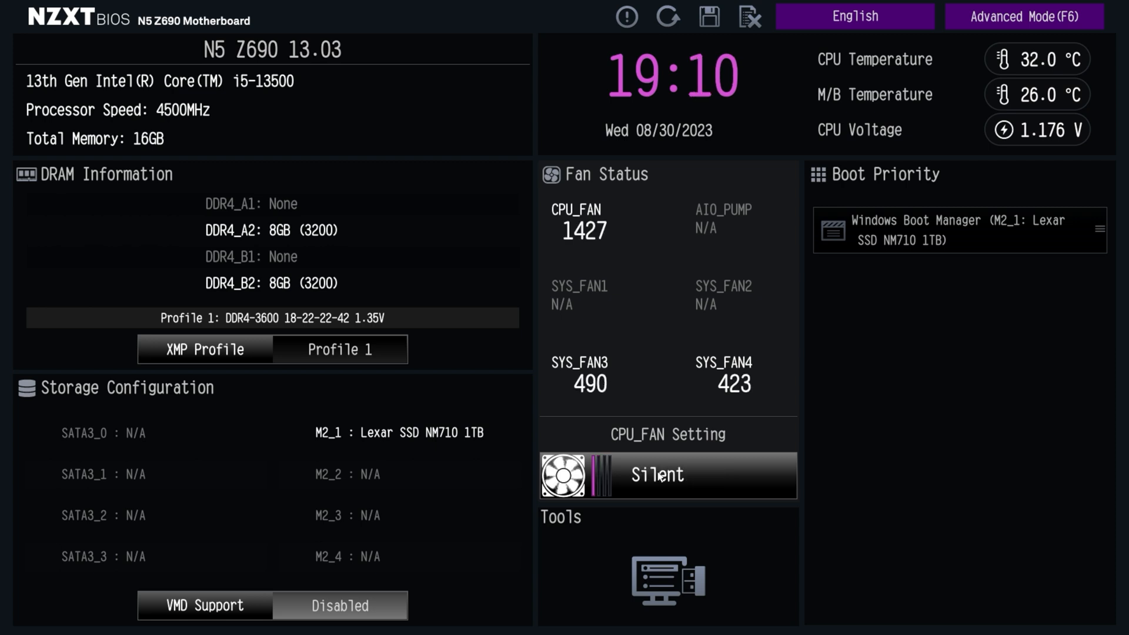
left_click(660, 476)
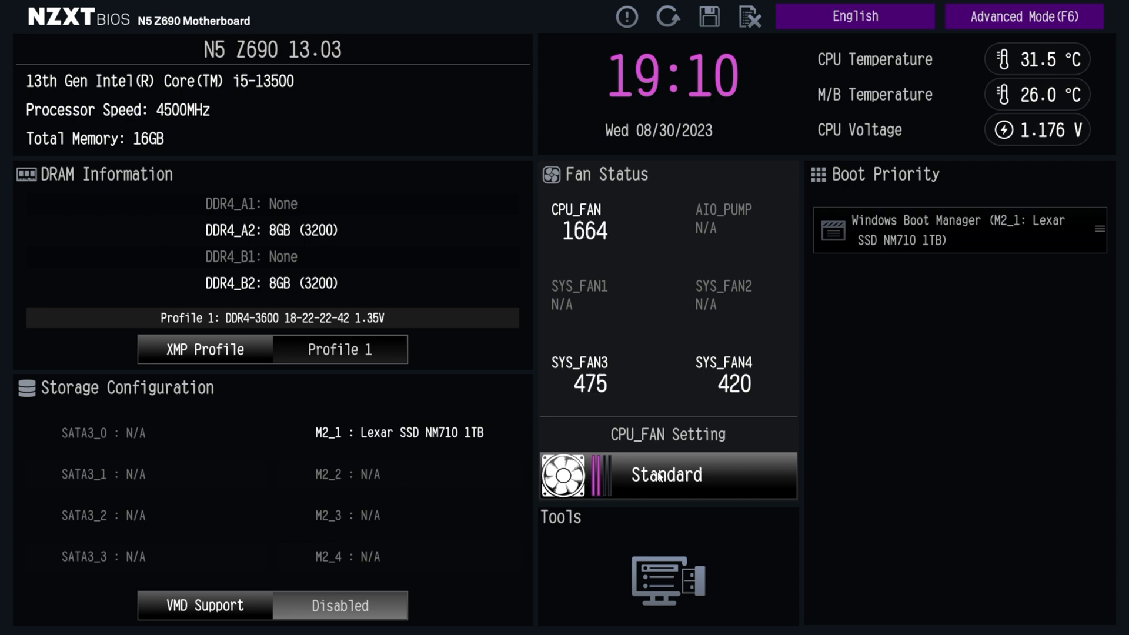
left_click(660, 476)
left_click(660, 476)
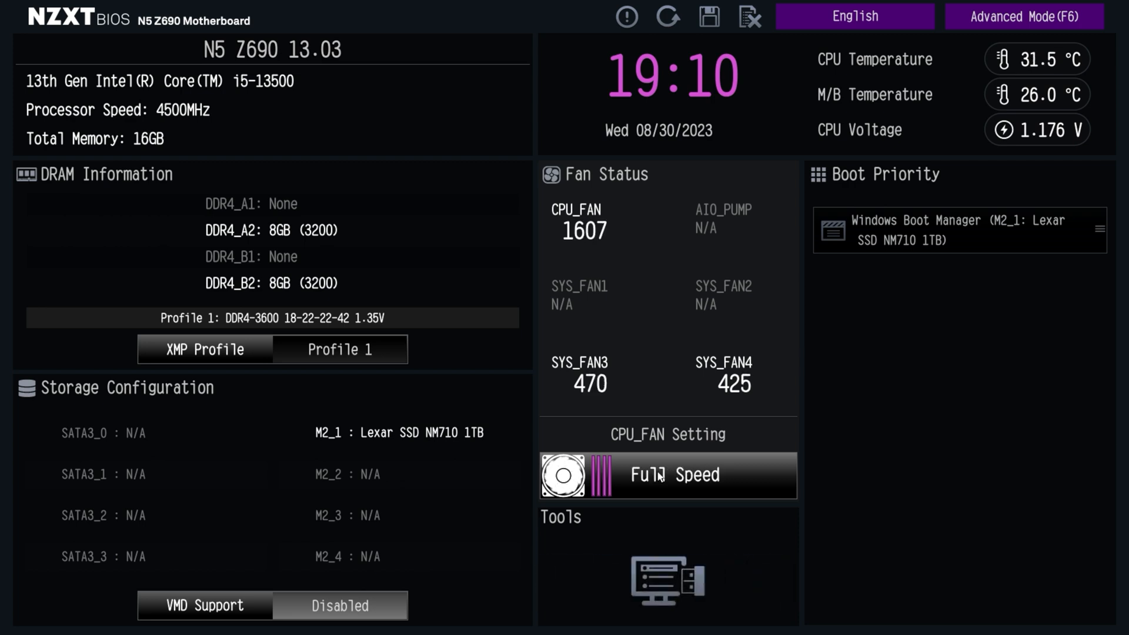
left_click(661, 476)
left_click(661, 476)
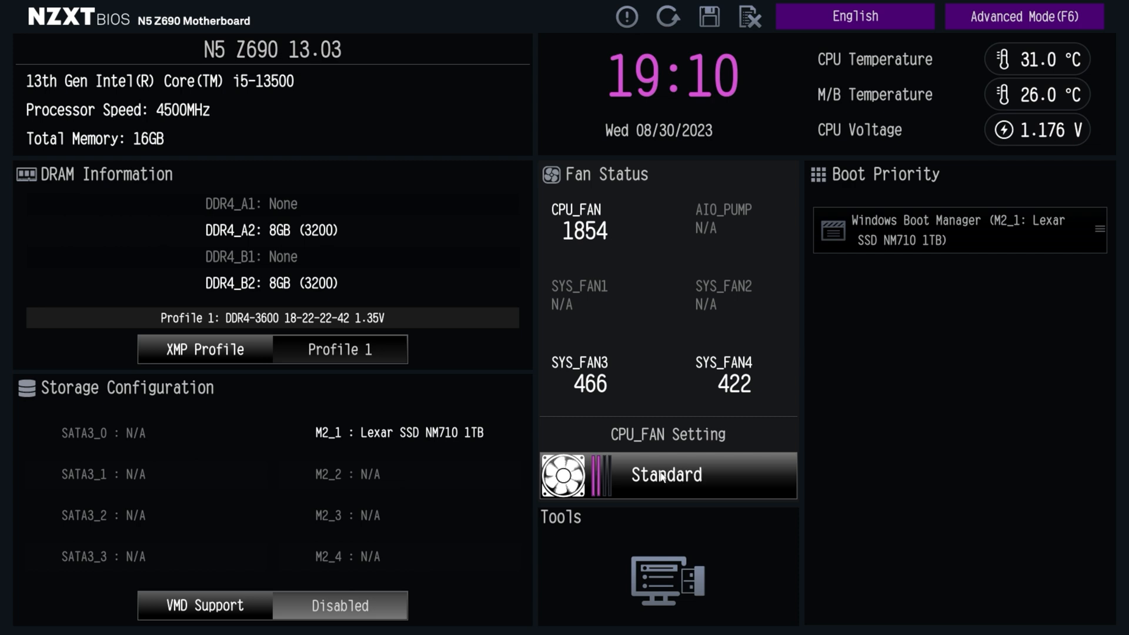
left_click(662, 476)
left_click(662, 476)
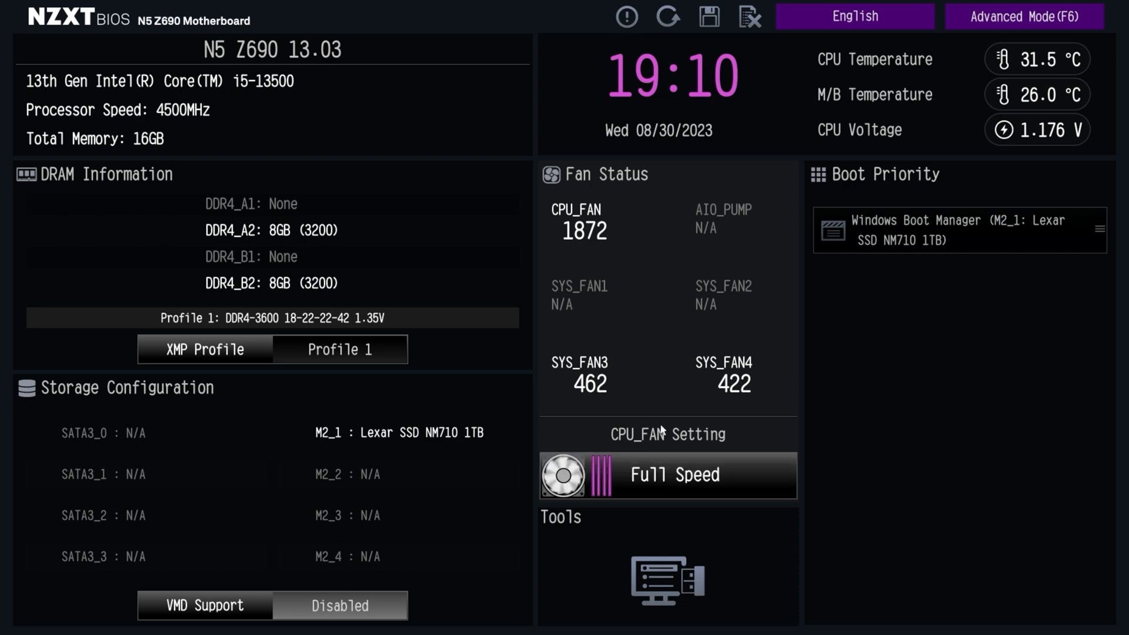
left_click(662, 482)
left_click(670, 481)
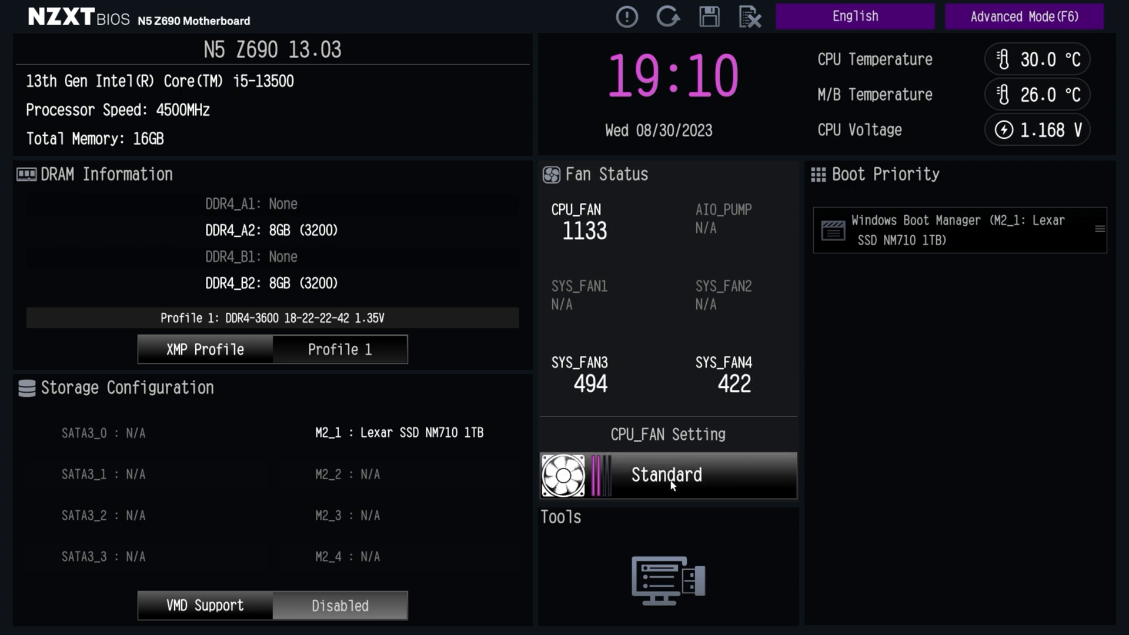
left_click(671, 480)
left_click(671, 480)
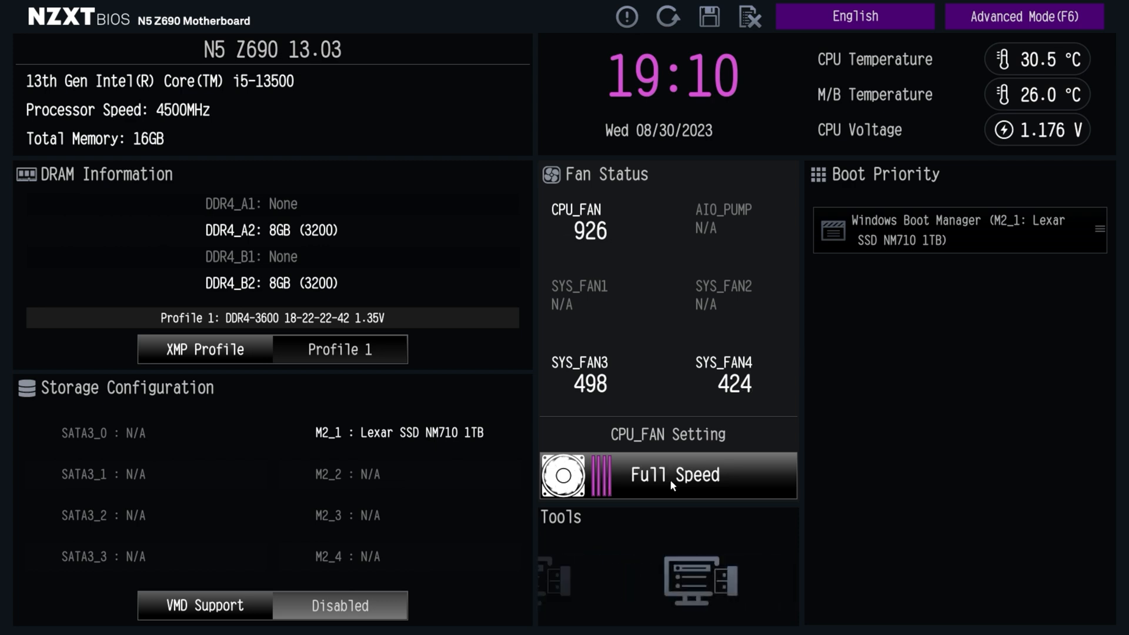
left_click(665, 481)
left_click(654, 483)
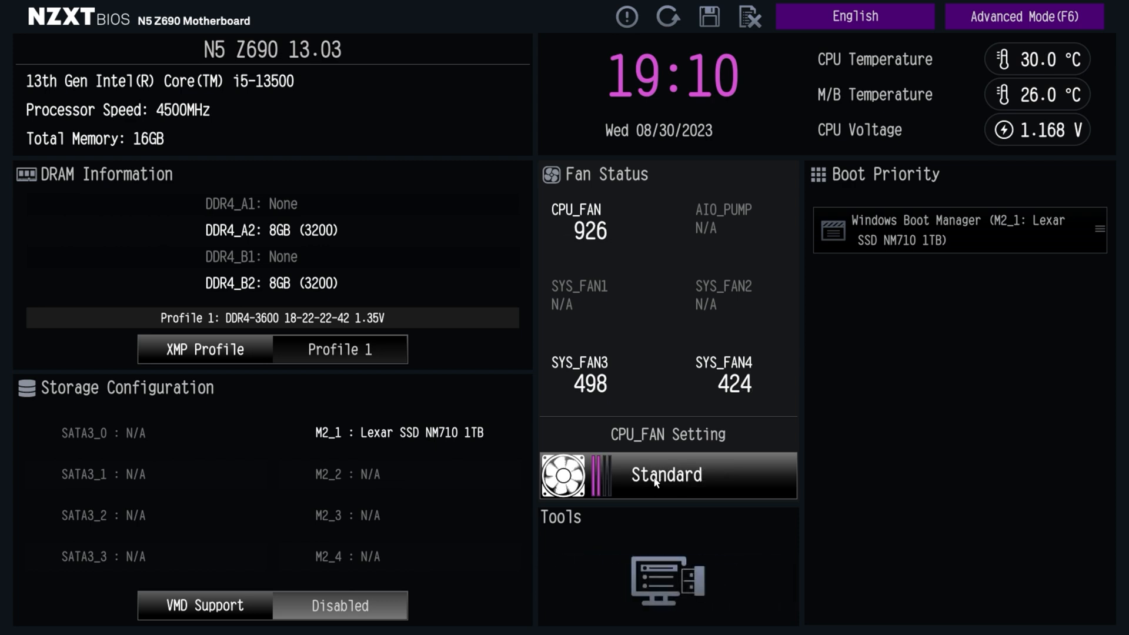
left_click(655, 480)
left_click(655, 479)
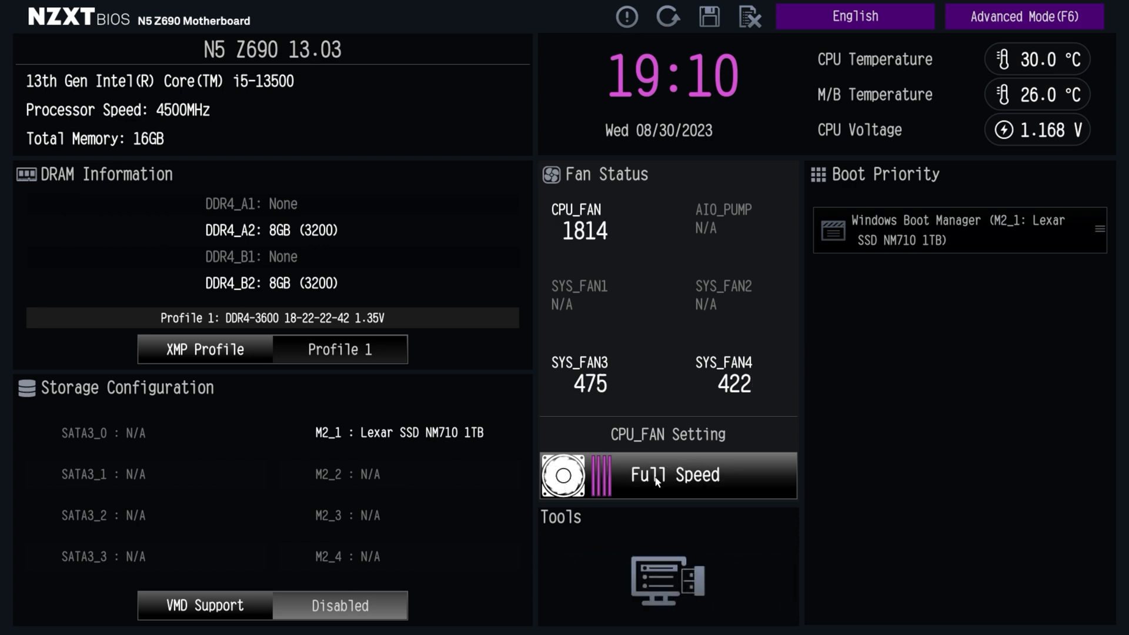
left_click(656, 481)
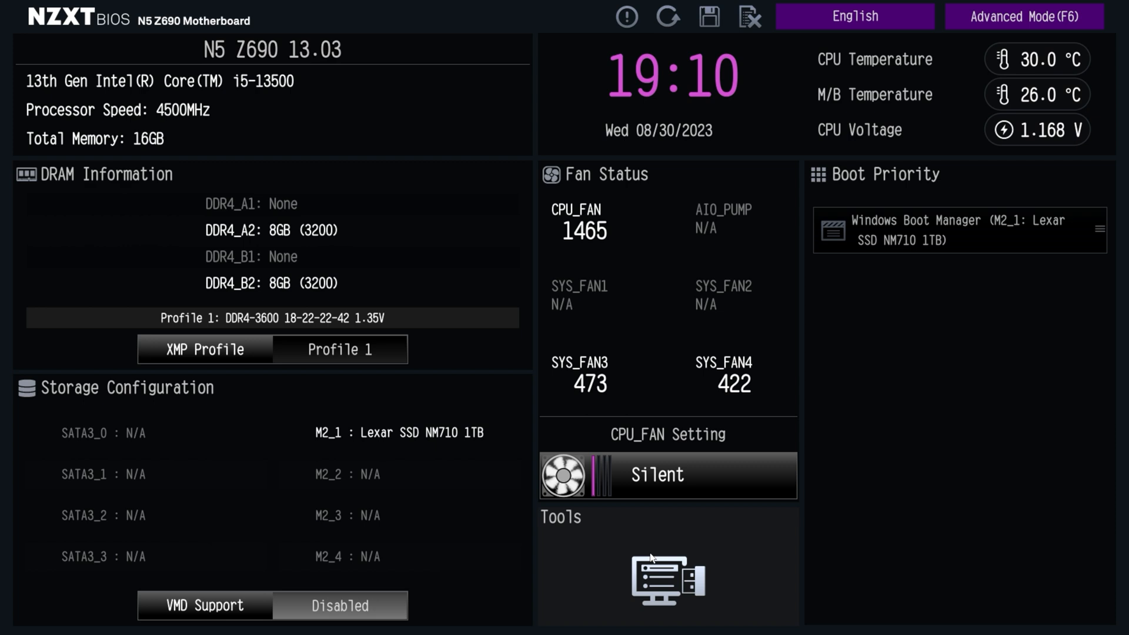
left_click(652, 557)
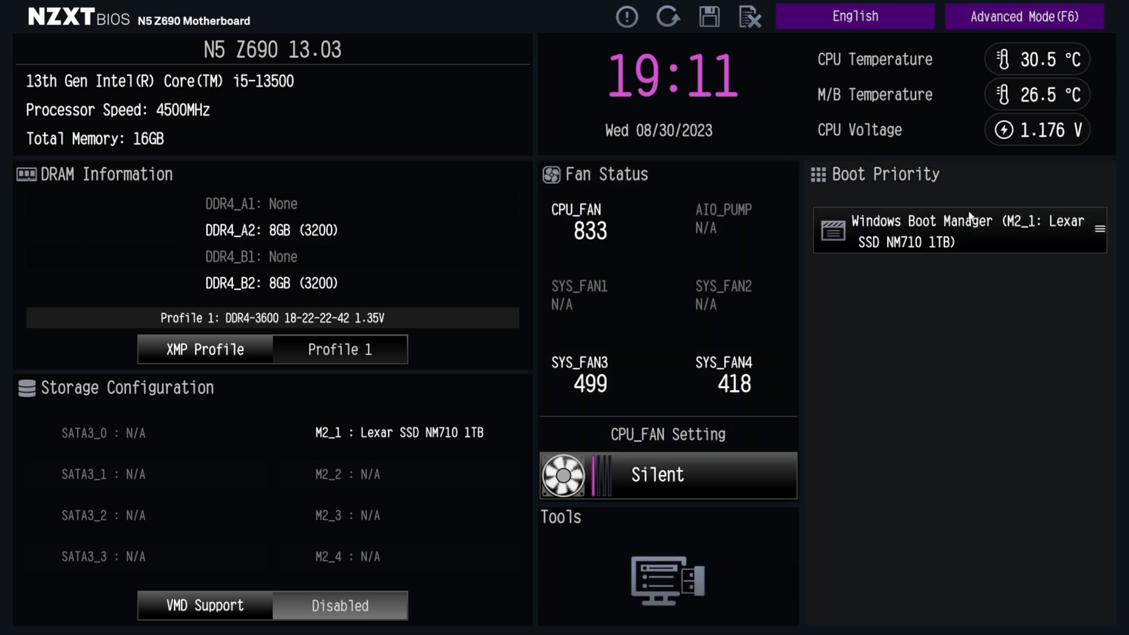
Switch to Advanced Mode and select Auto for CPU Vcore Compensation in the Overclocking settings
left_click(1012, 19)
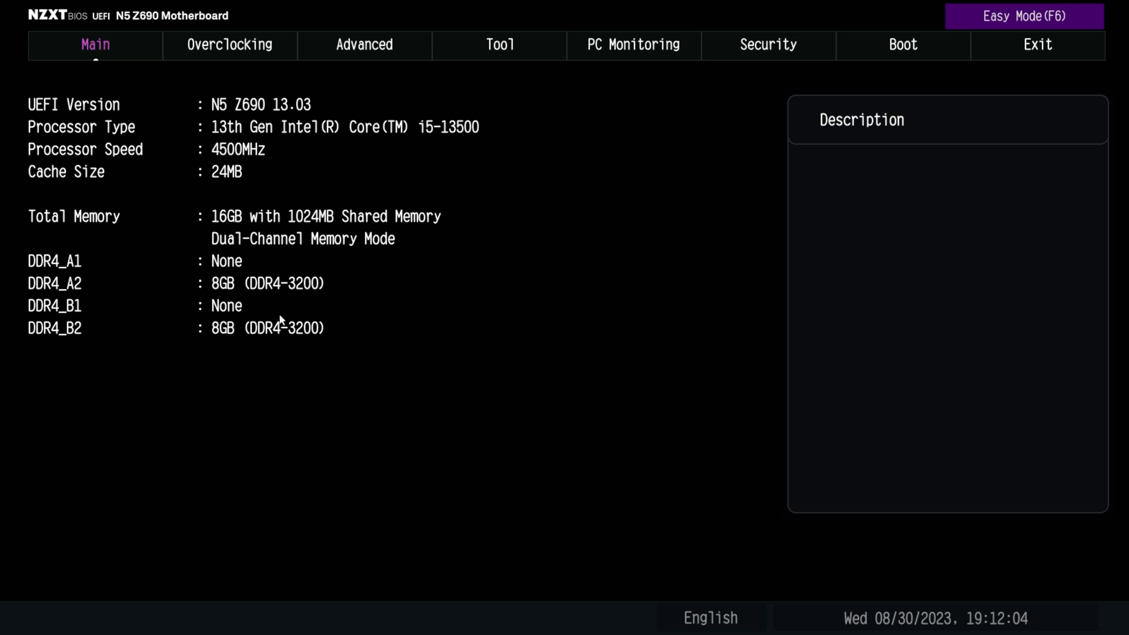
left_click(220, 51)
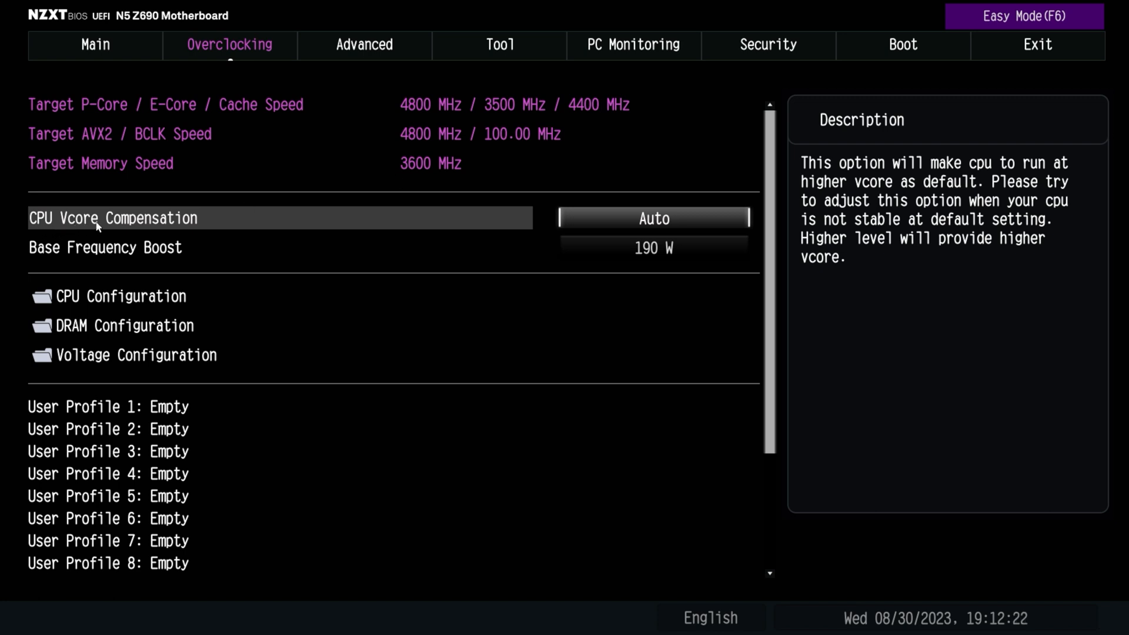
left_click(676, 224)
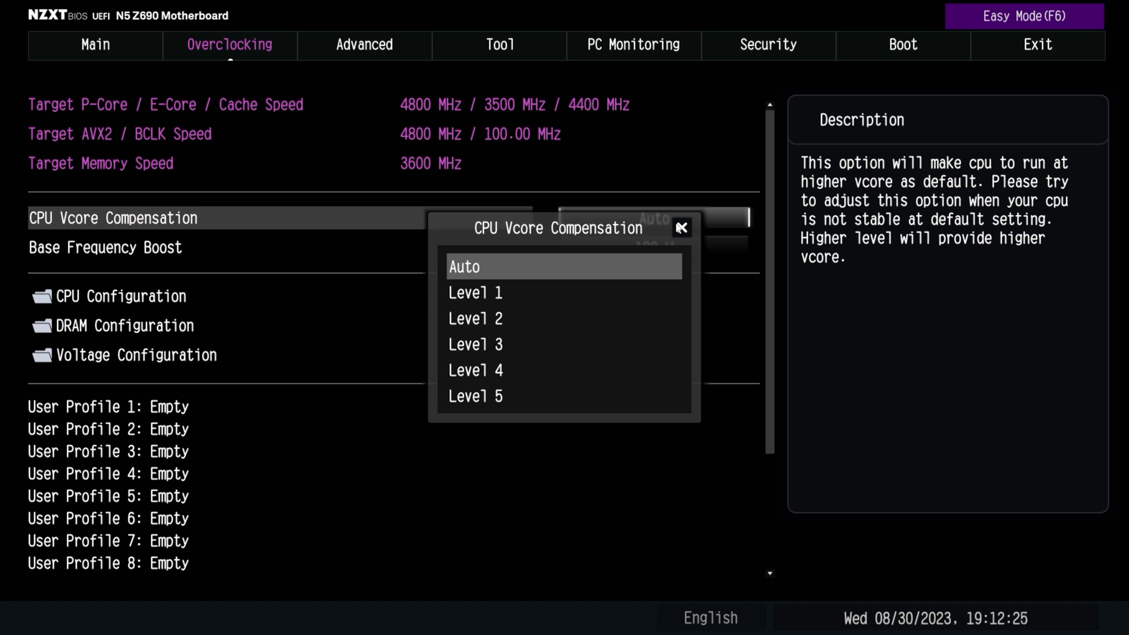
left_click(521, 274)
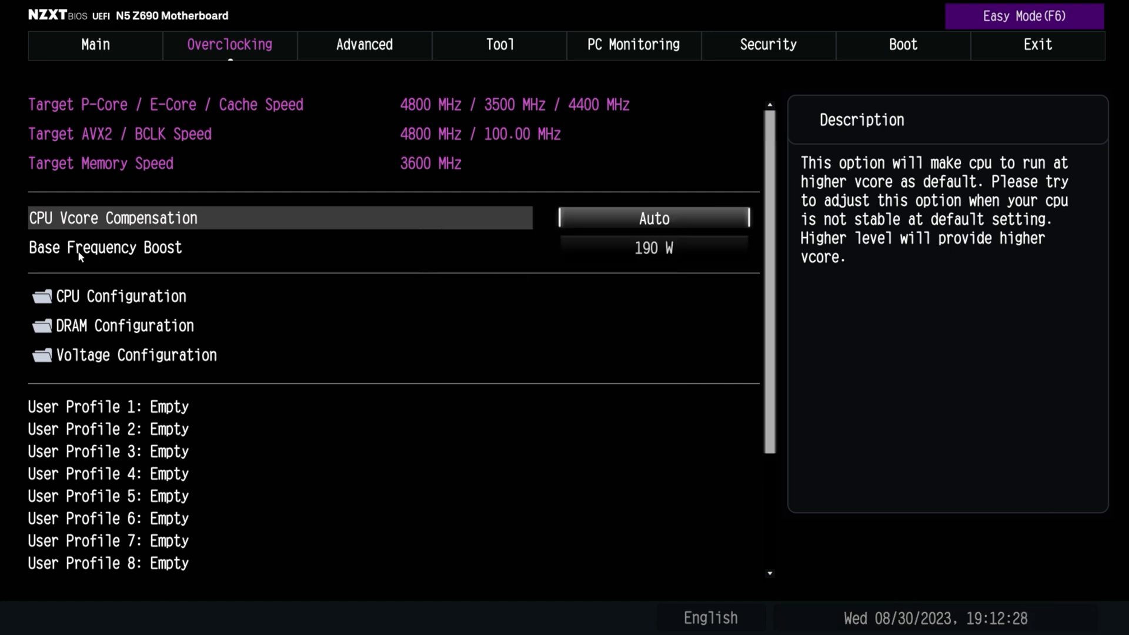
Look through the available Base Frequency Boost power levels and select 190 W
left_click(649, 253)
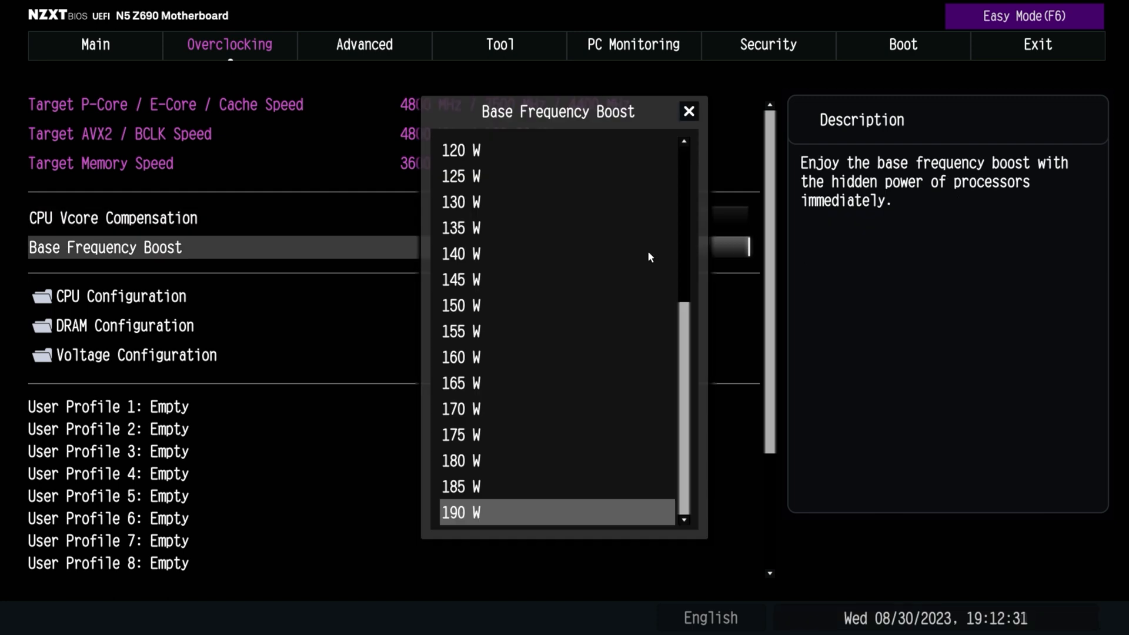
left_click_drag(683, 367, 669, 164)
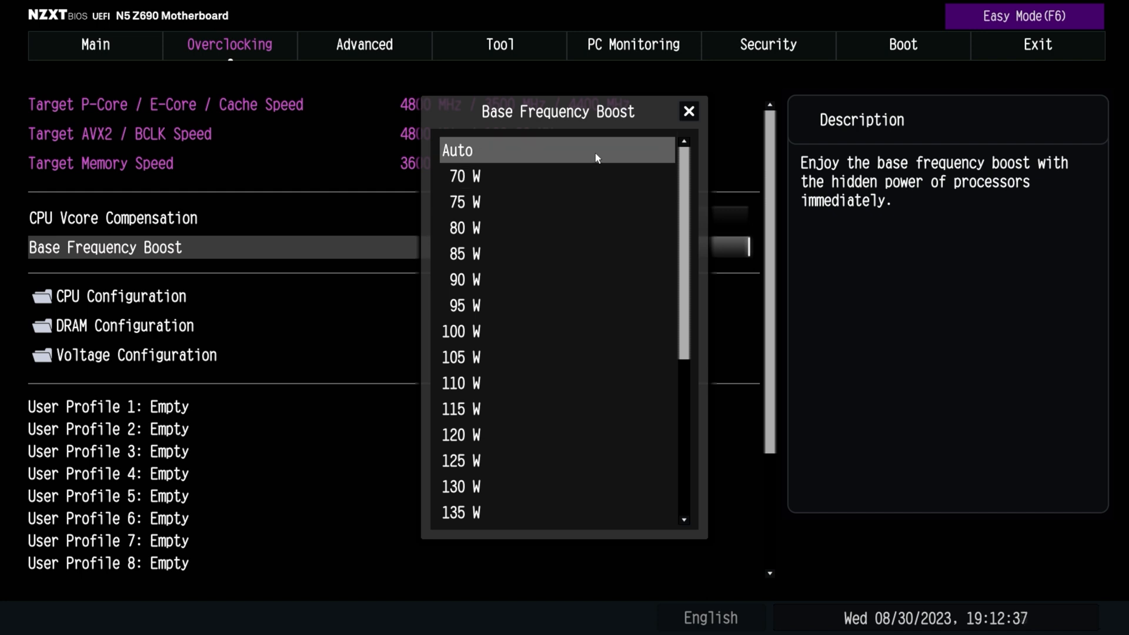
left_click_drag(680, 182, 681, 345)
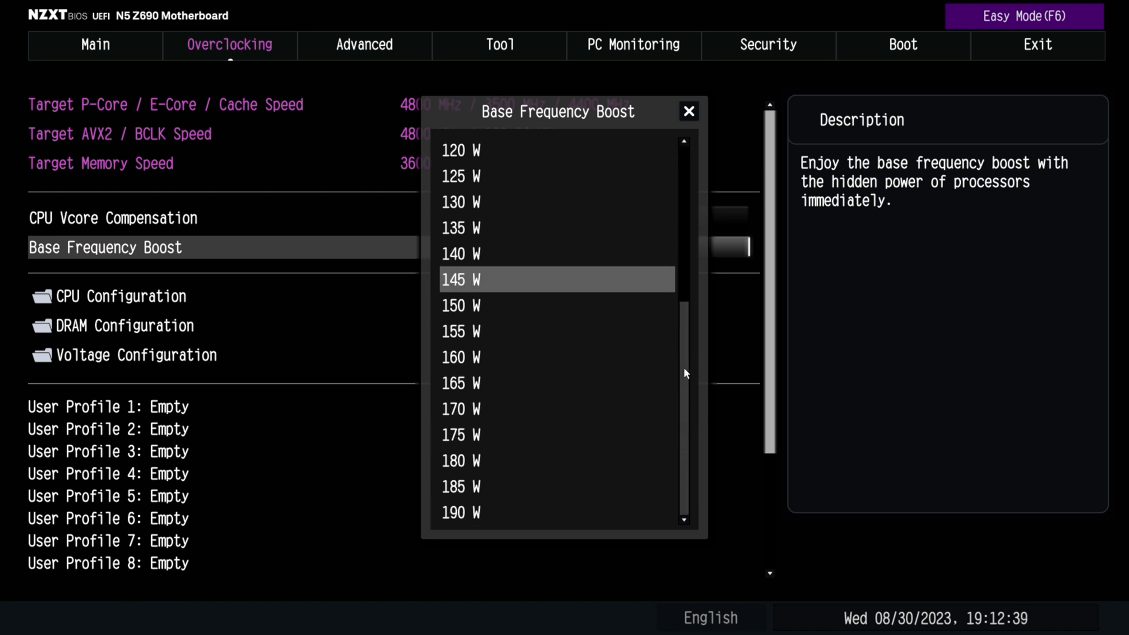
left_click(521, 515)
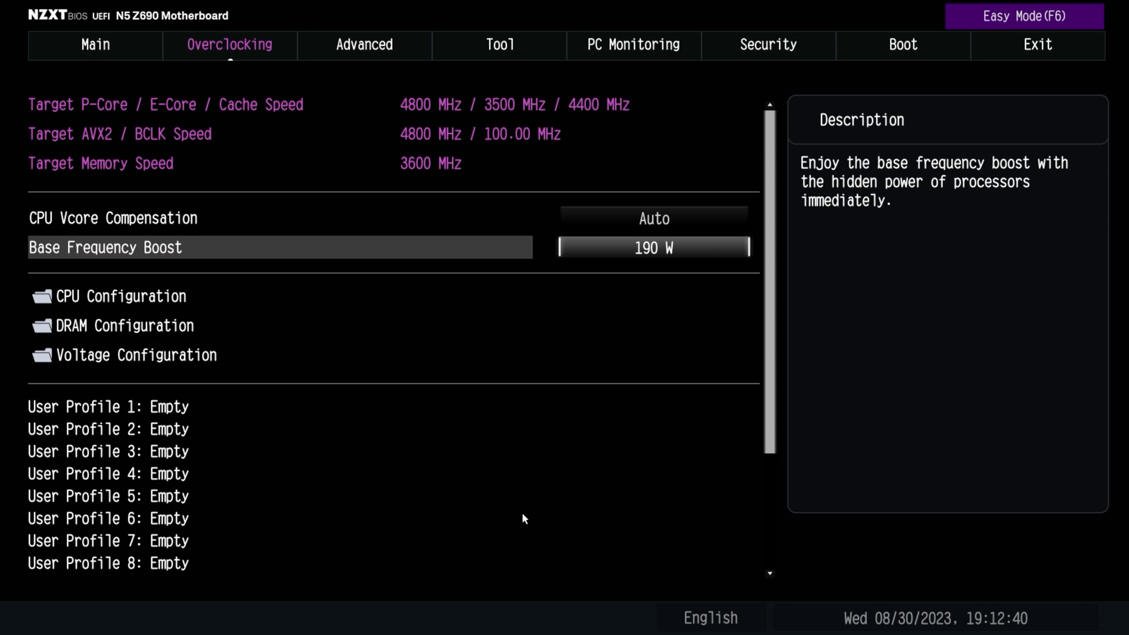
left_click(665, 258)
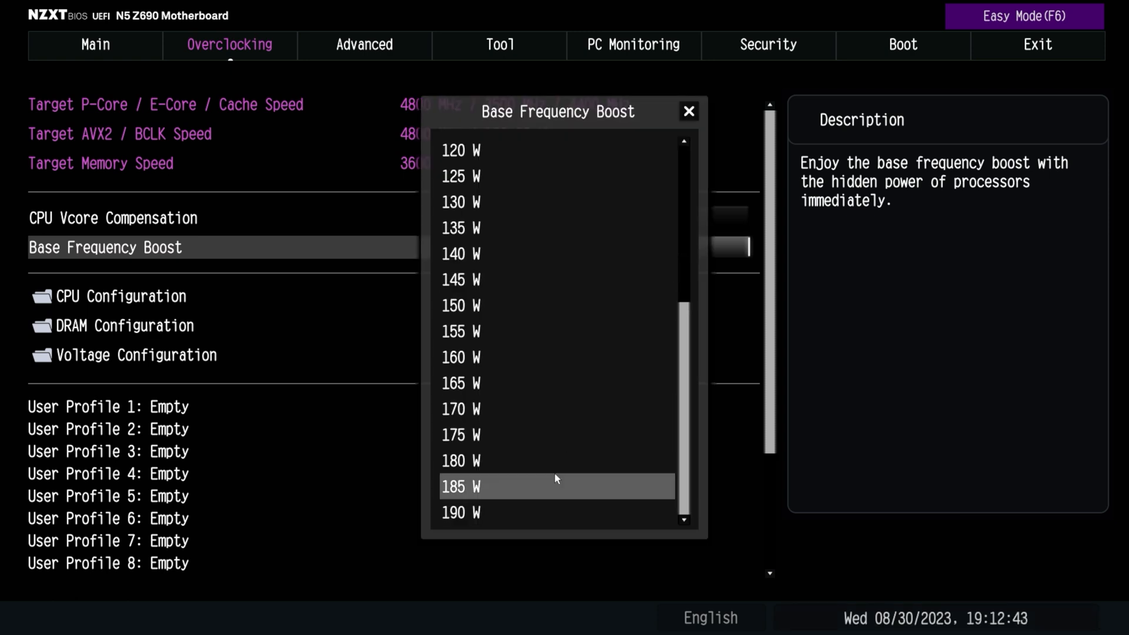
left_click(564, 516)
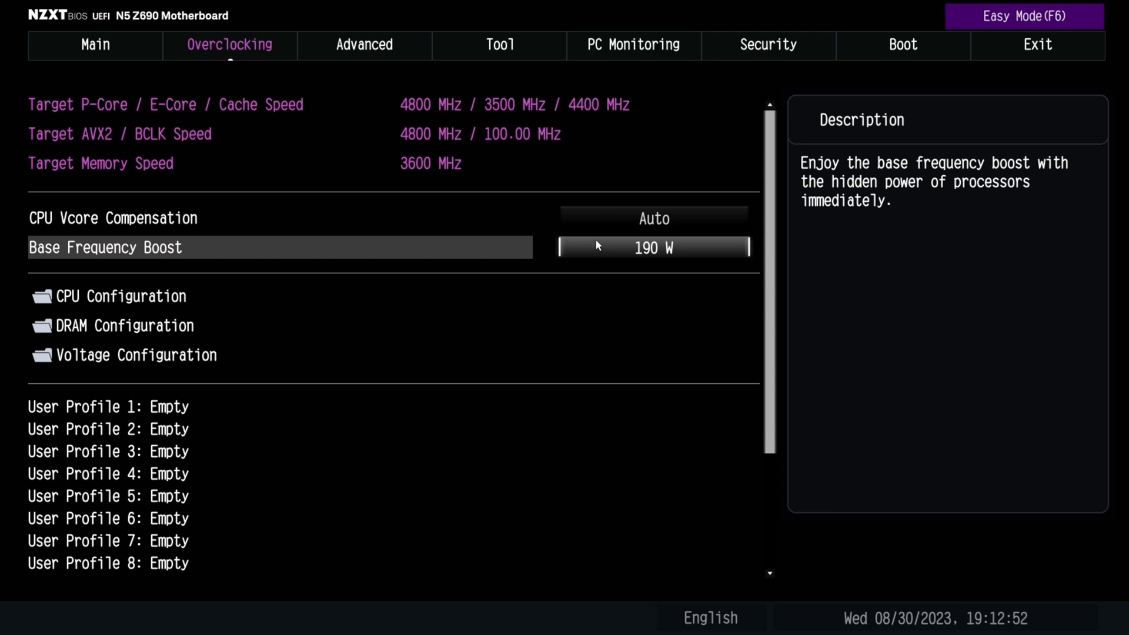
Open the overclocking CPU Configuration and view the BCLK Aware Adaptive Voltage options without changing the setting
left_click(110, 303)
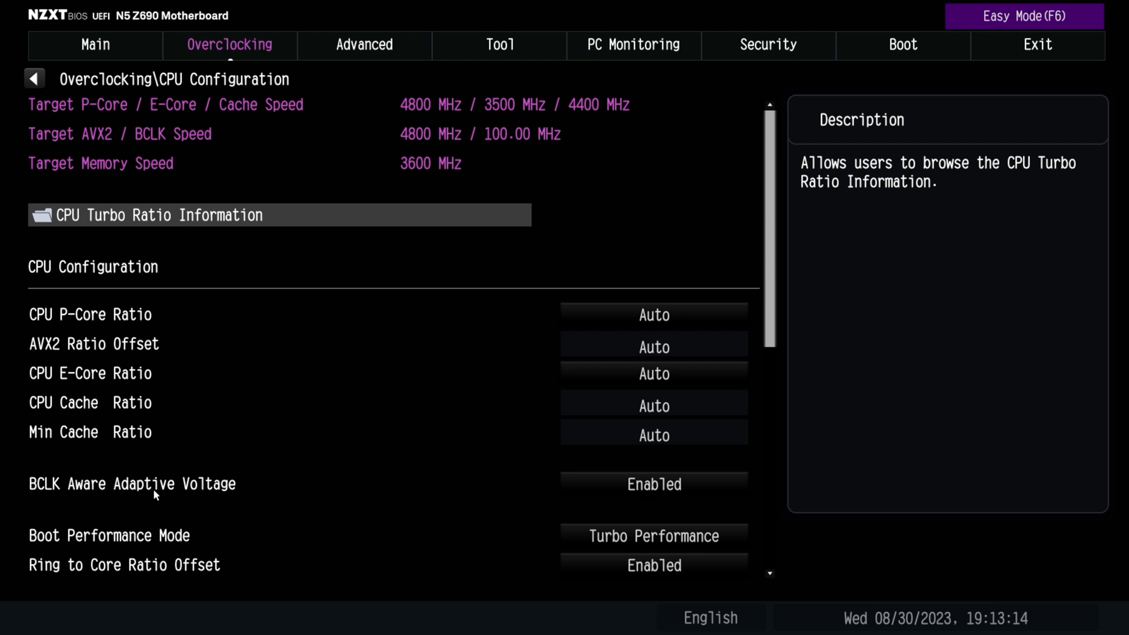
left_click(650, 489)
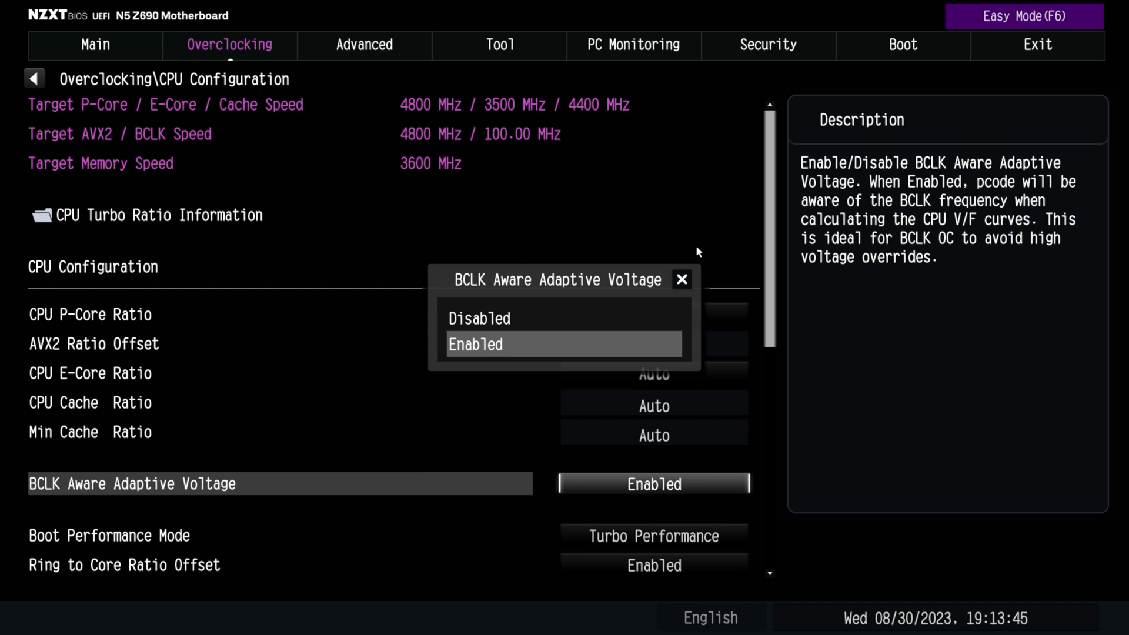
left_click(680, 279)
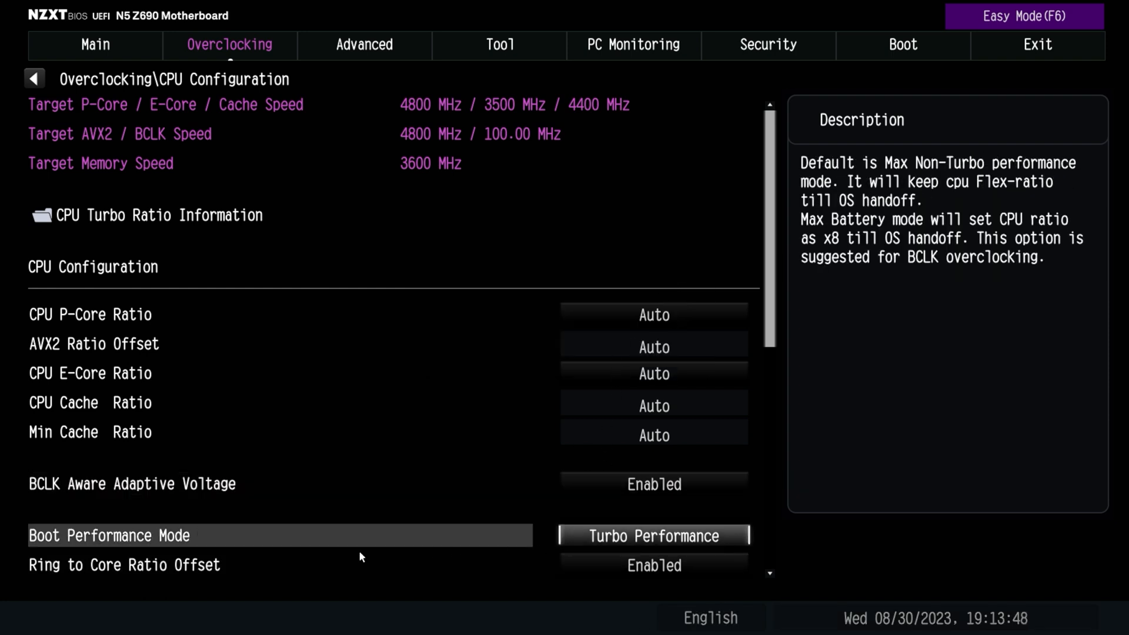
Select Turbo Performance as the Boot Performance Mode and Enabled for Ring to Core Ratio Offset
left_click(223, 535)
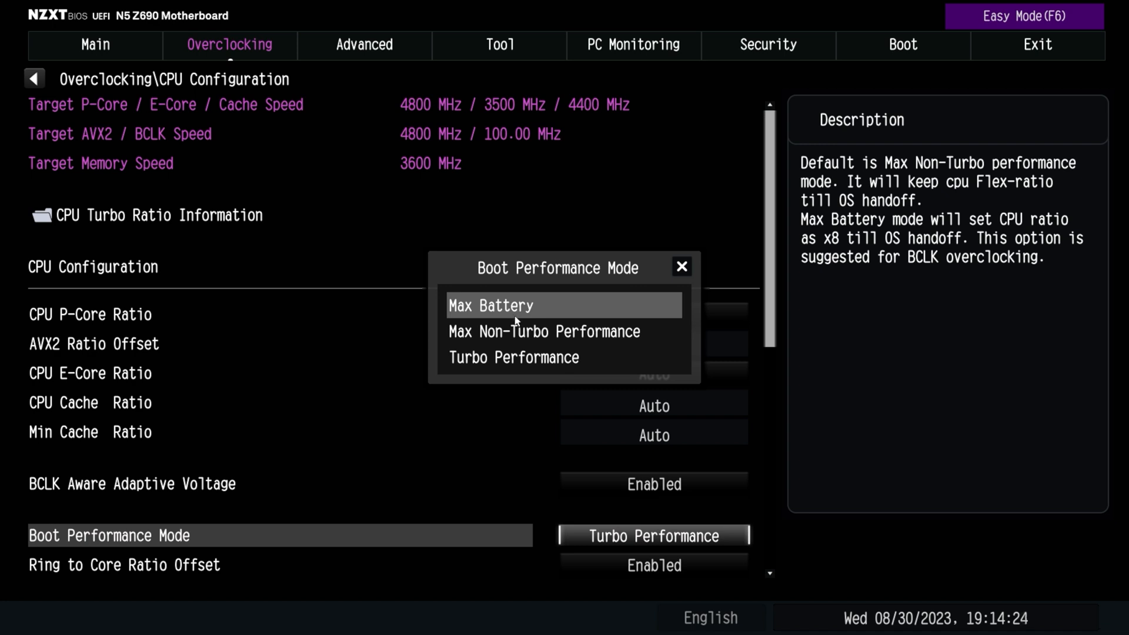
left_click(533, 356)
scroll(736, 548, "down", 5)
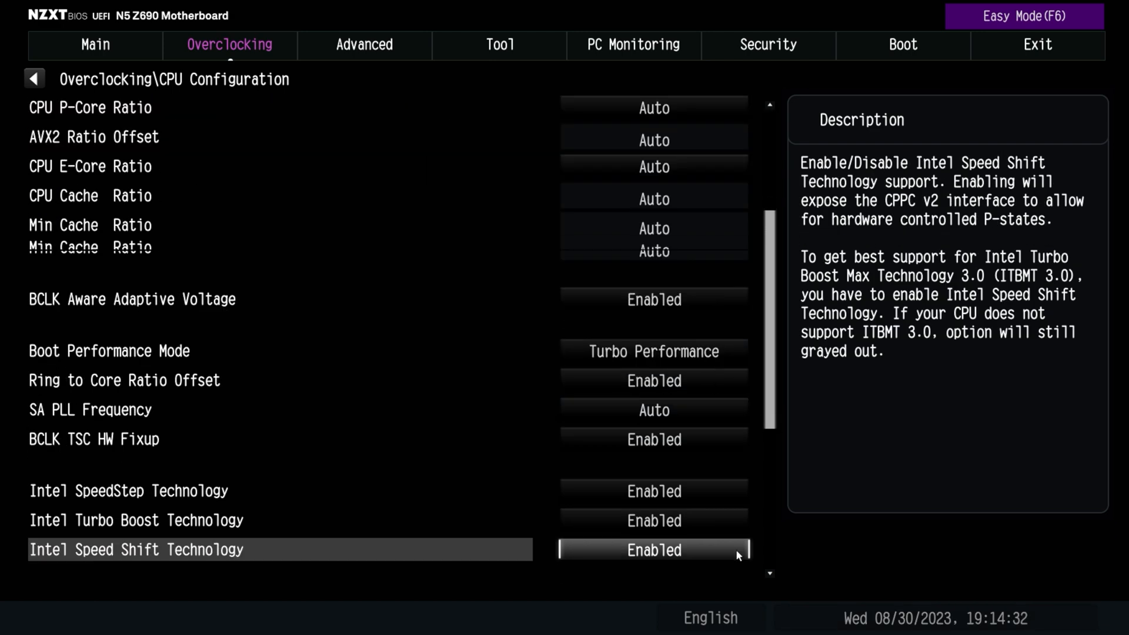
scroll(737, 555, "down", 1)
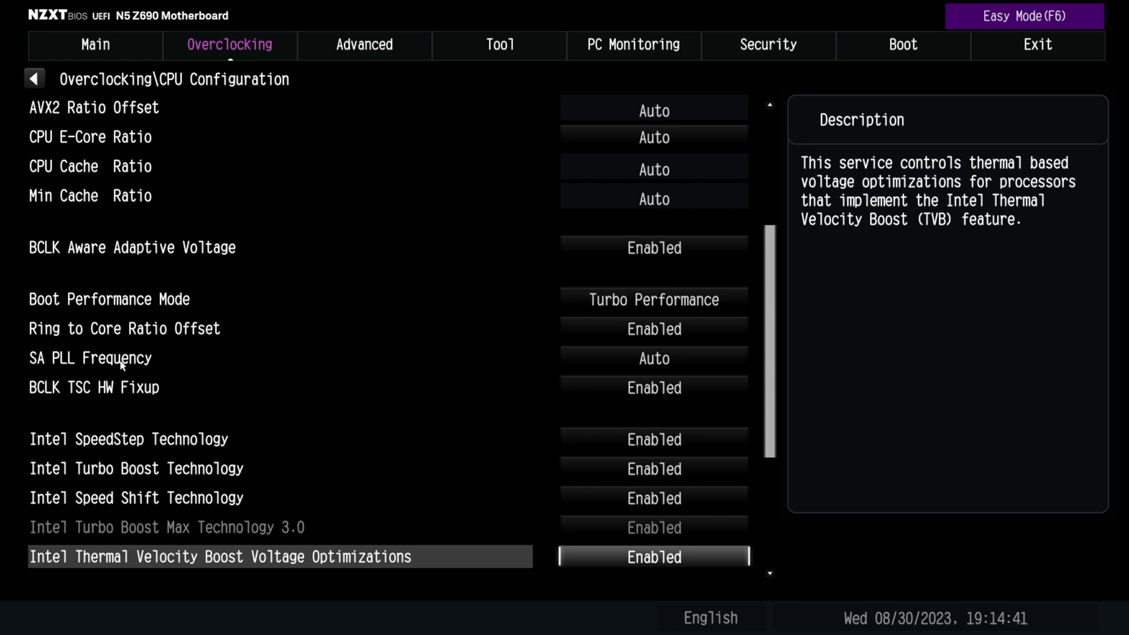
left_click(695, 341)
left_click(542, 344)
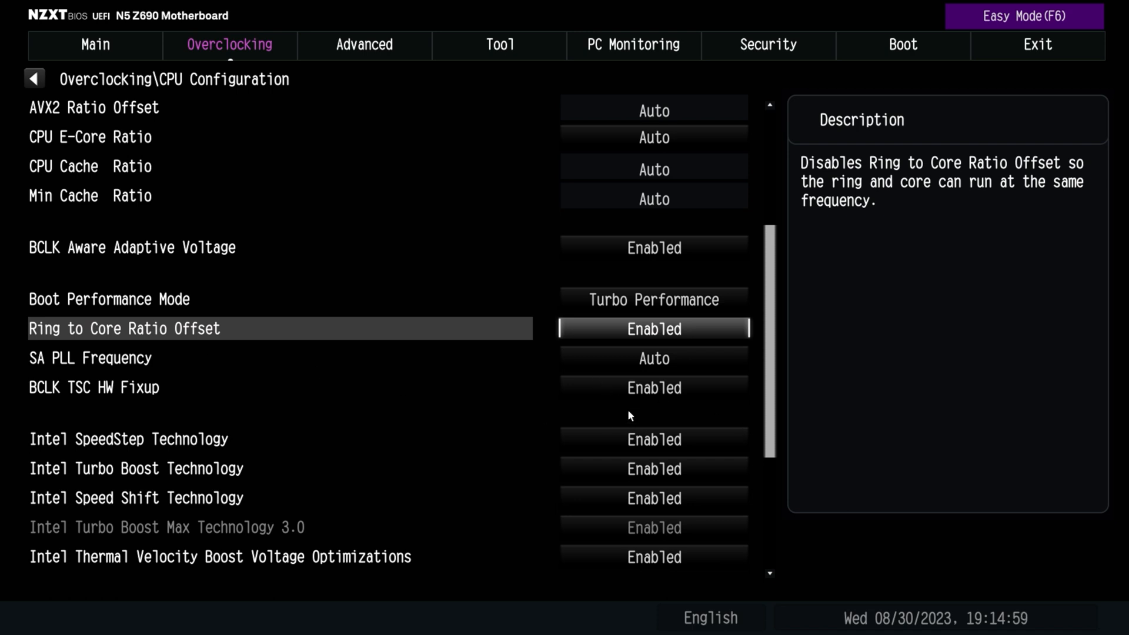
View the available options for Intel SpeedStep Technology and Intel Turbo Boost Technology without changing either setting
double_click(111, 442)
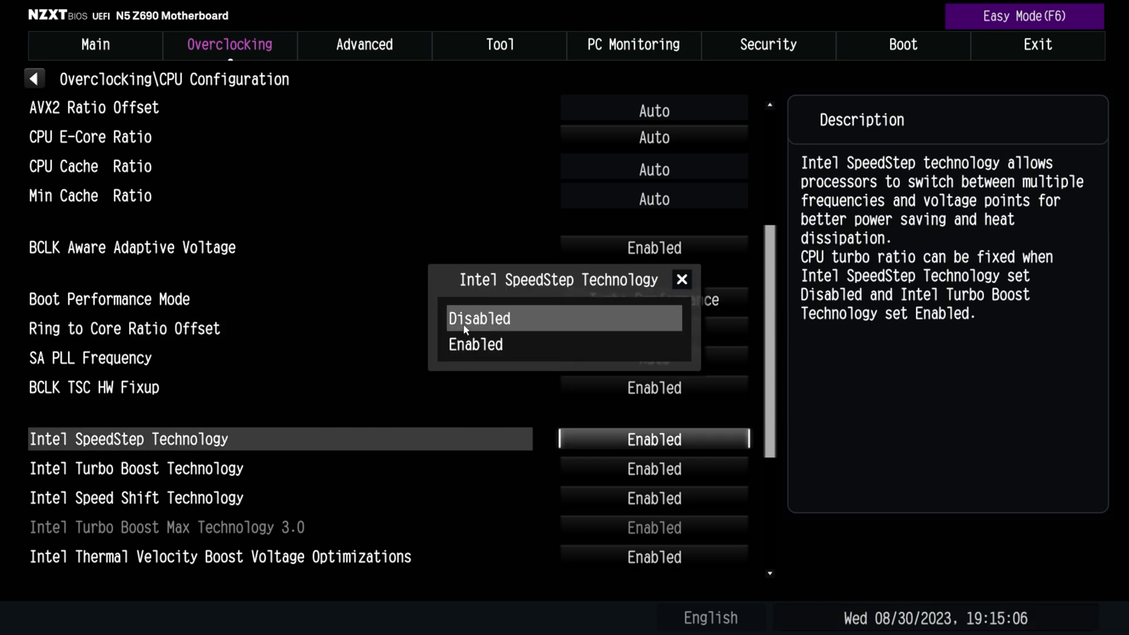
left_click(680, 281)
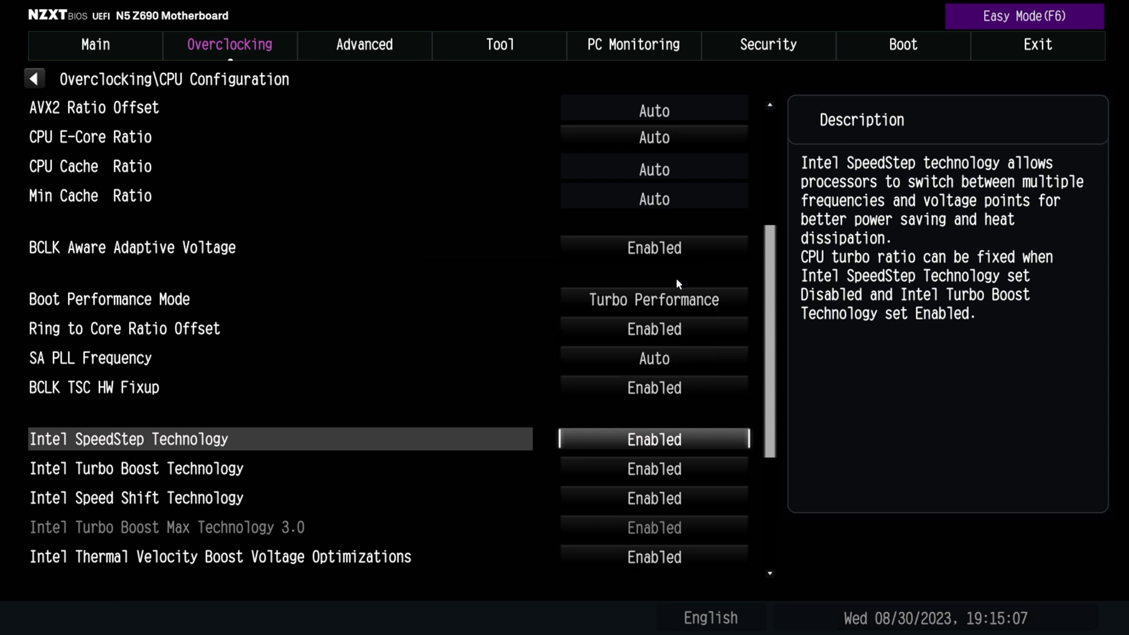
left_click(164, 475)
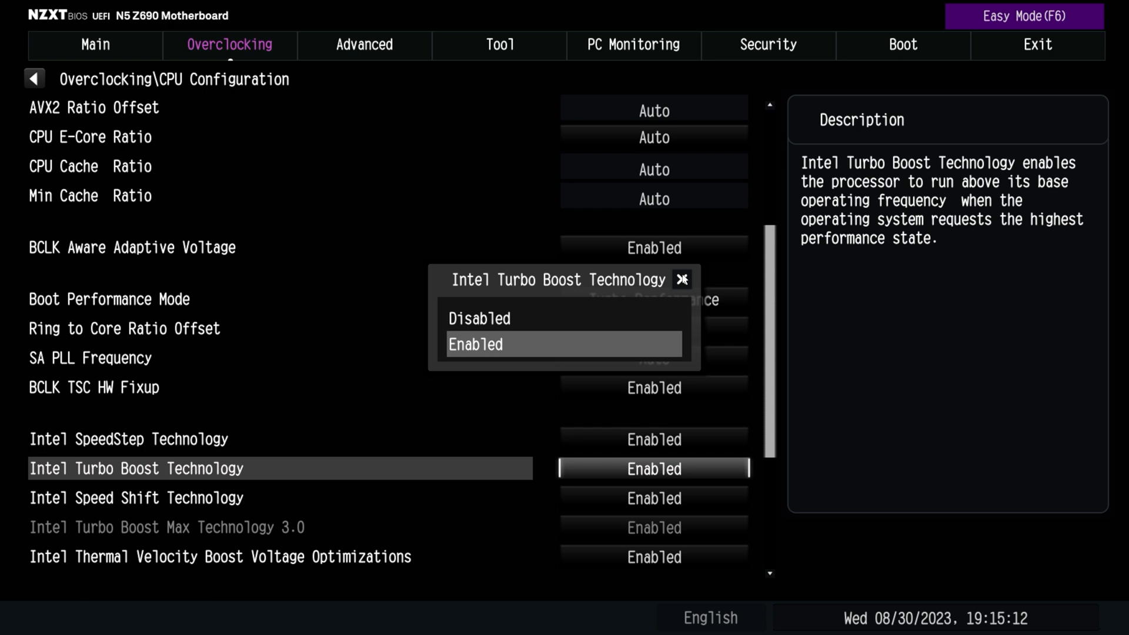
left_click(682, 279)
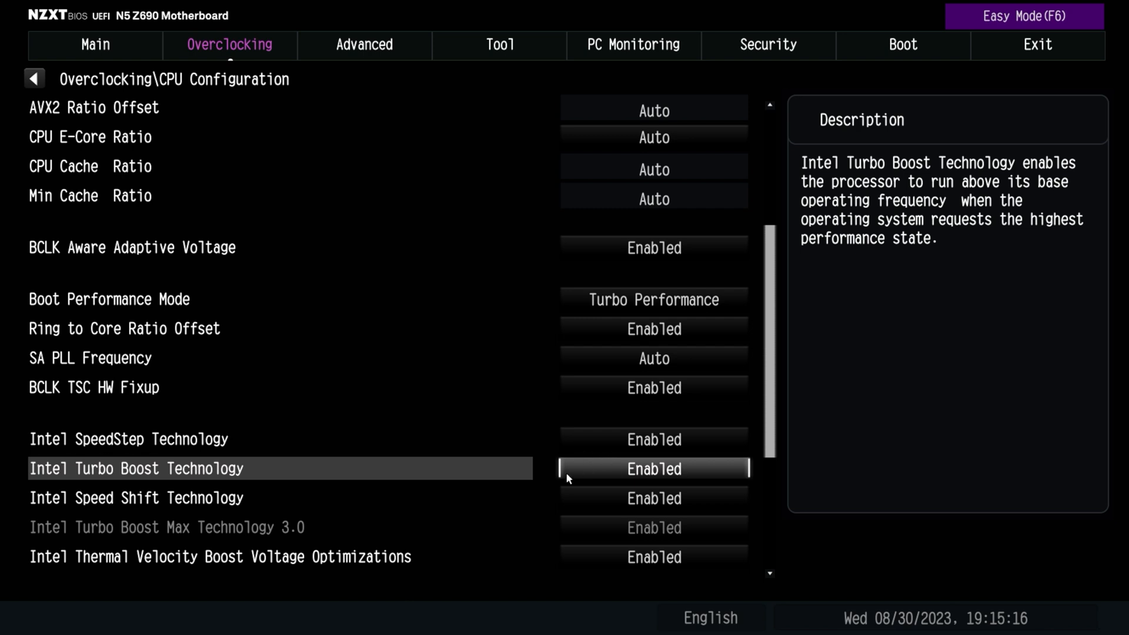
Read the Intel Speed Shift Technology description and select Enabled for Intel Thermal Velocity Boost Voltage Optimizations
key("Down")
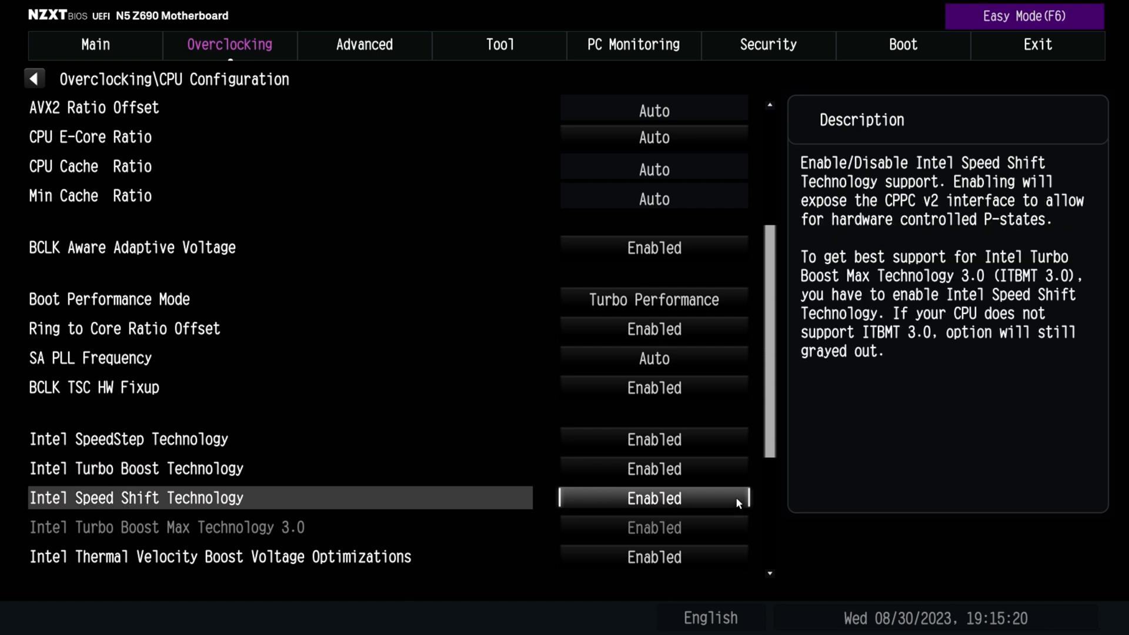
key("Down")
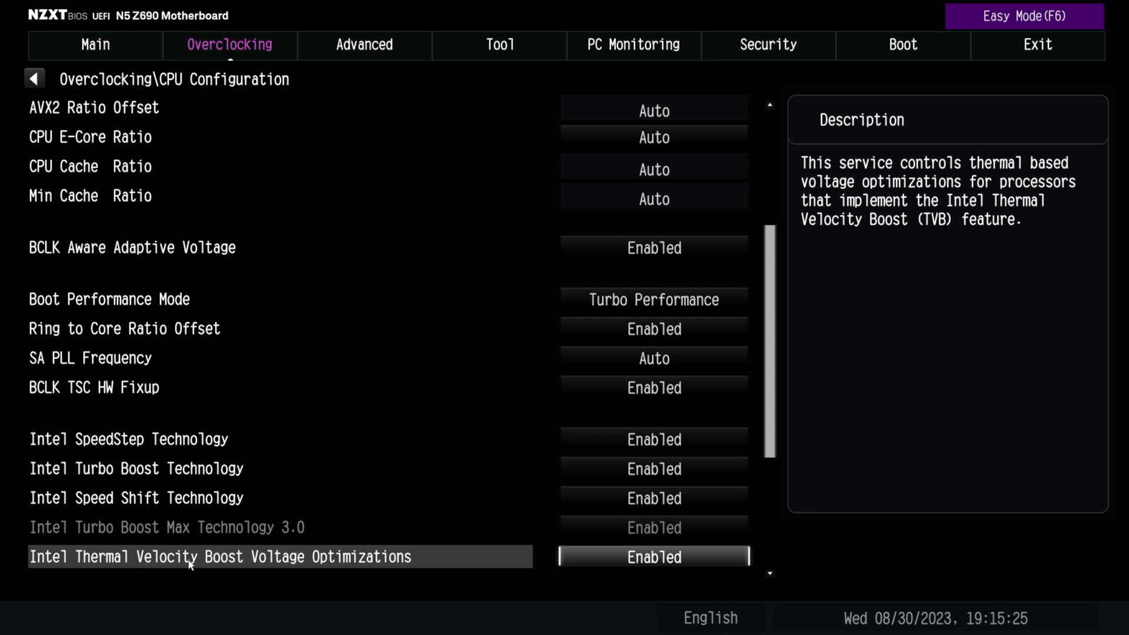
key("Return")
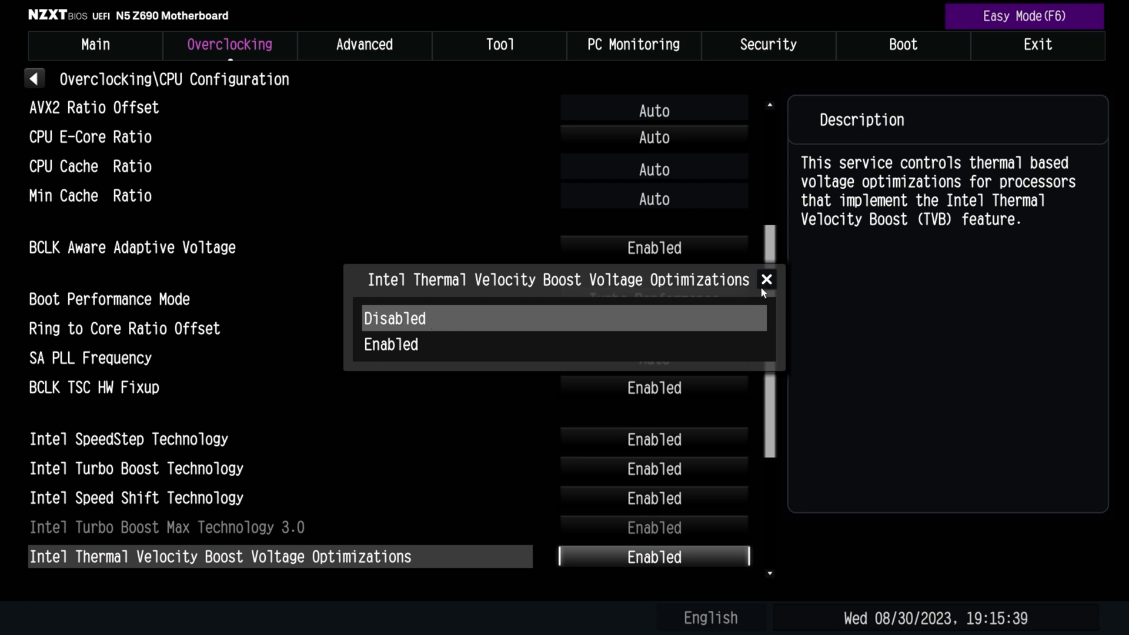
left_click(404, 351)
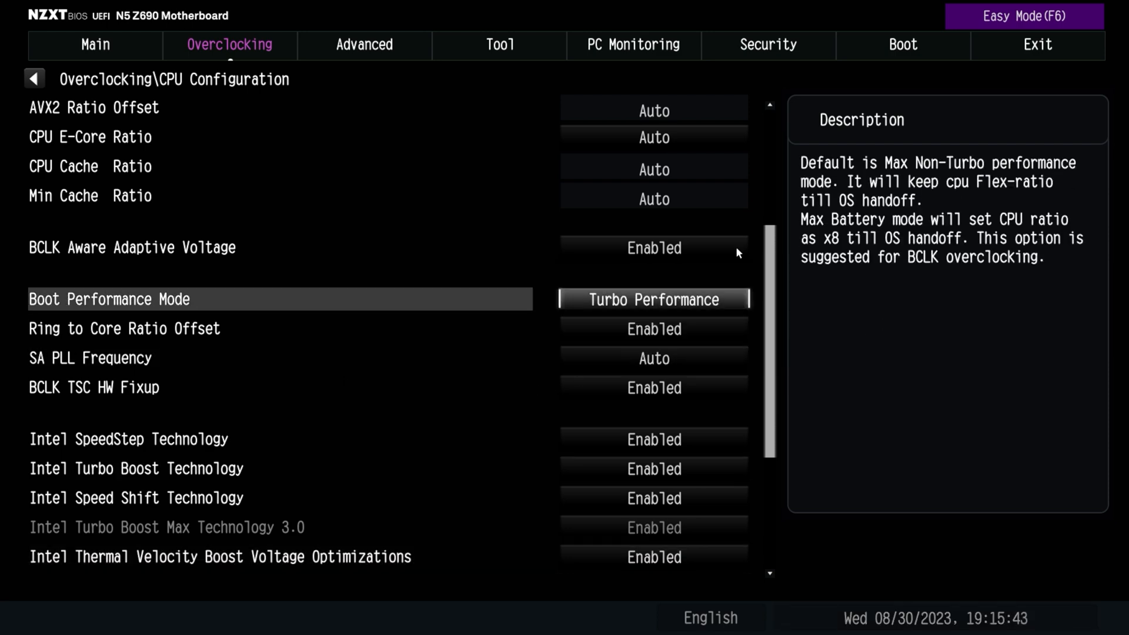
Review the CPU power limit settings, including the Long Duration Power Limit and the Long Duration Maintained time options, without changing them
scroll(735, 136, "up", 3)
scroll(276, 111, "up", 3)
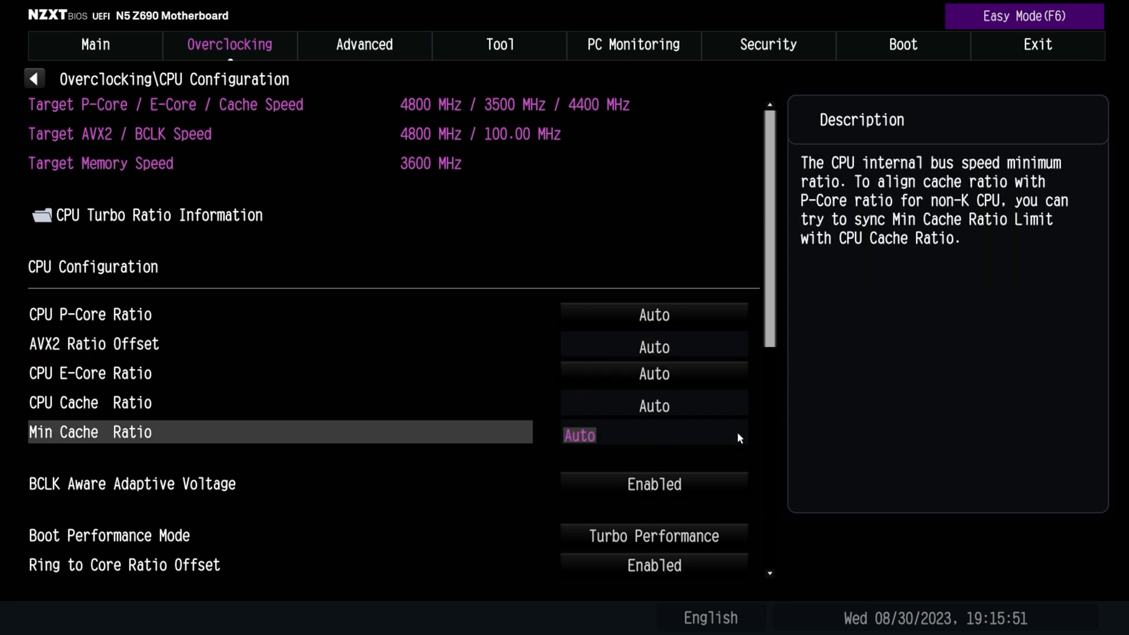
scroll(736, 563, "down", 2)
scroll(736, 568, "down", 13)
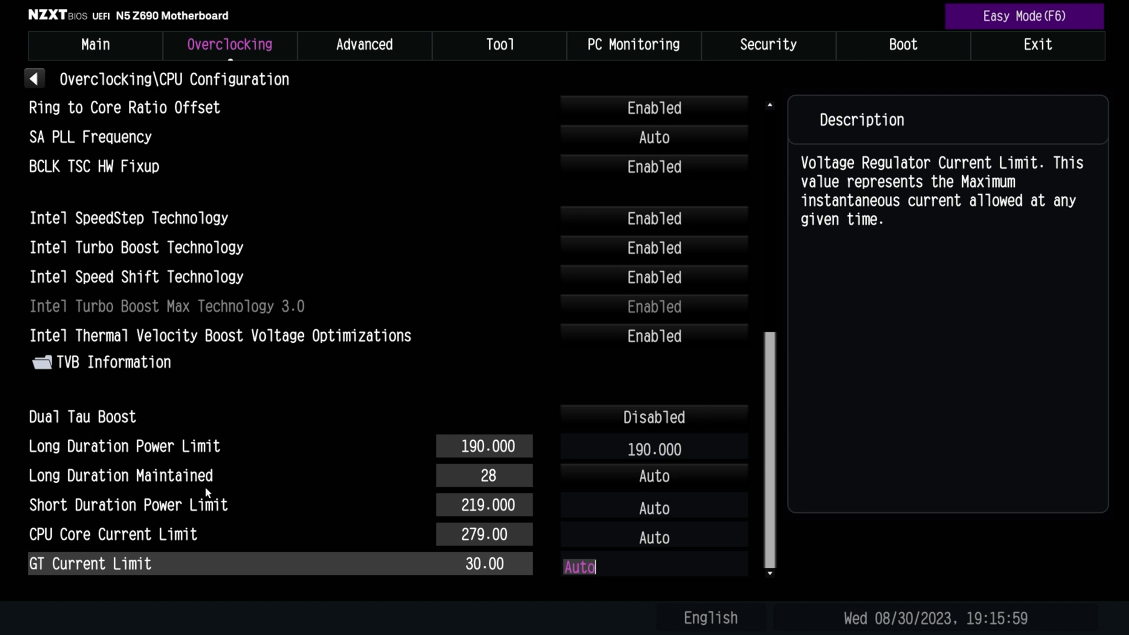
left_click(488, 450)
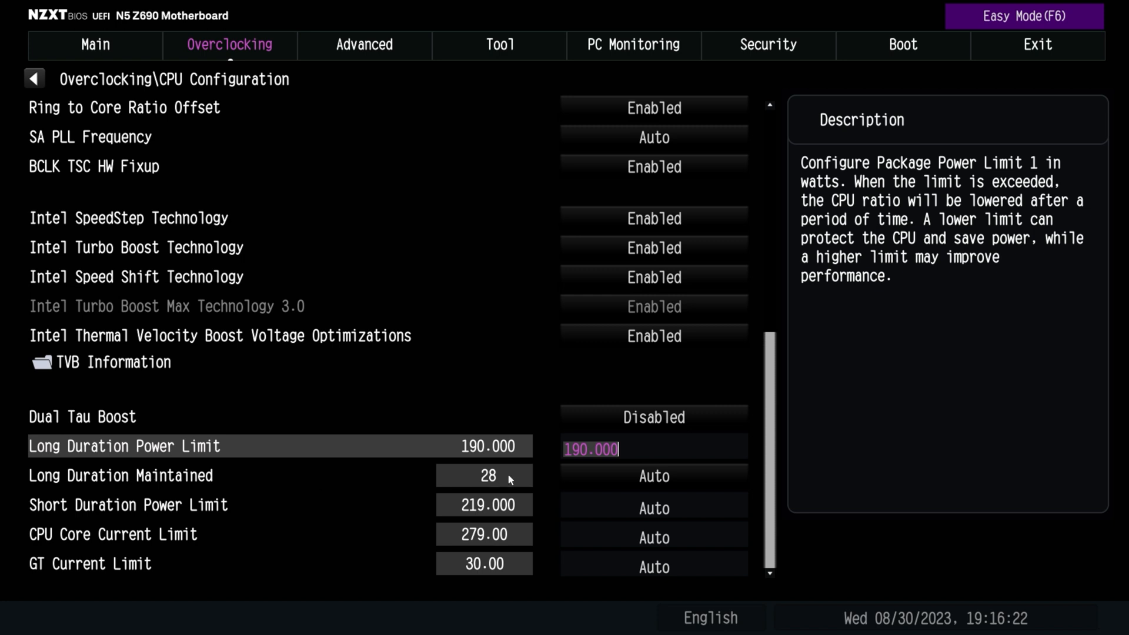
left_click(398, 484)
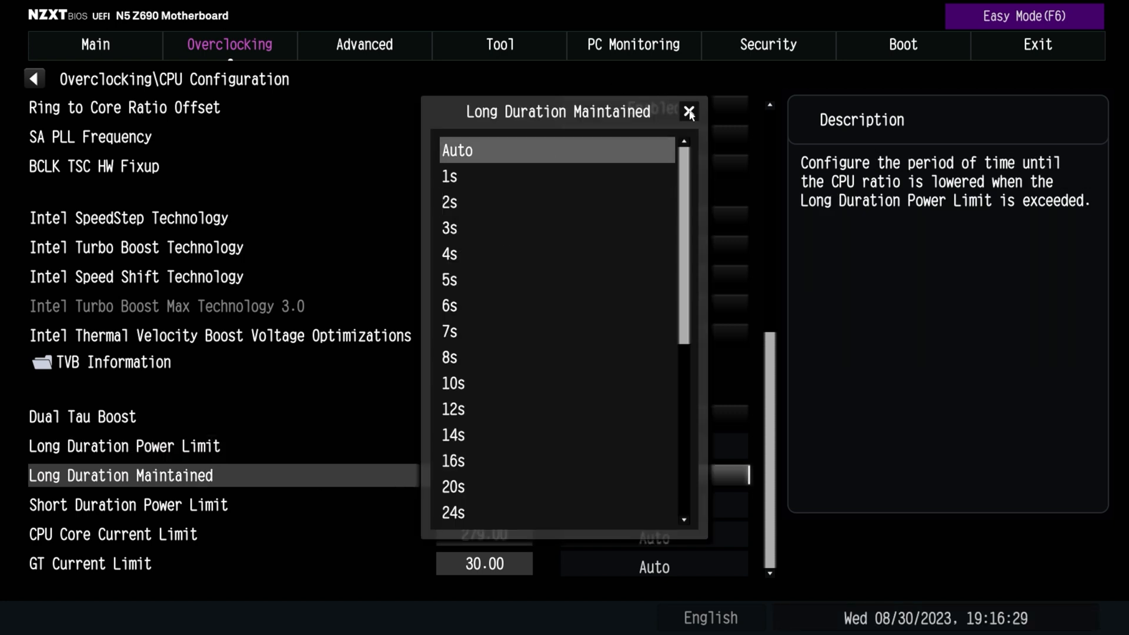
left_click(688, 111)
left_click(738, 509)
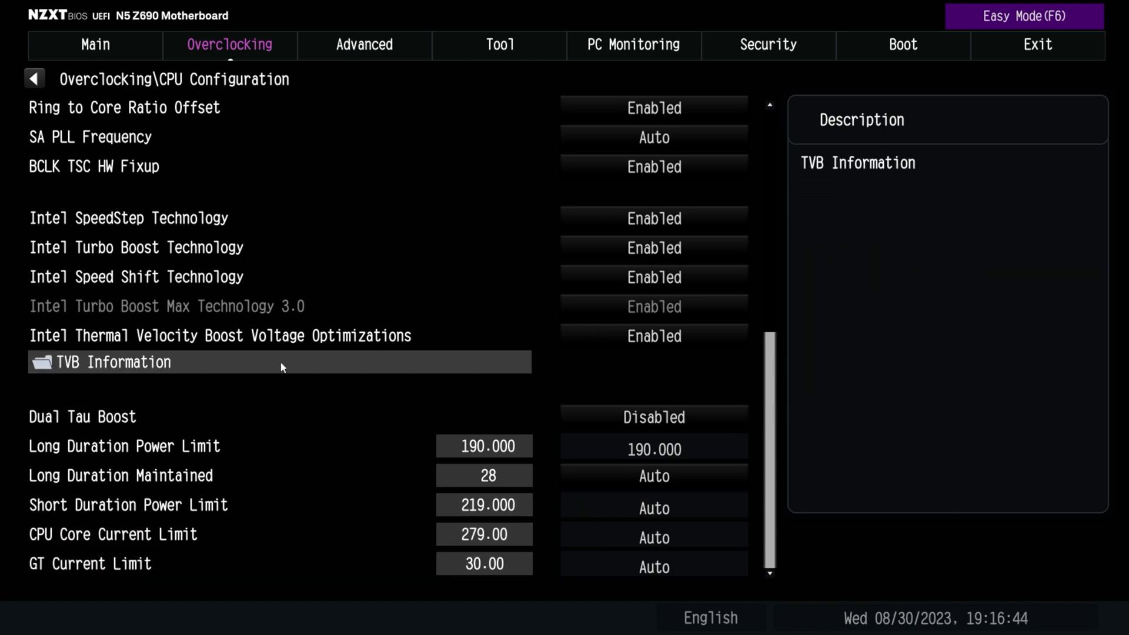
Leave the CPU Configuration, open the DRAM Configuration and highlight the Load XMP Setting
scroll(736, 107, "up", 6)
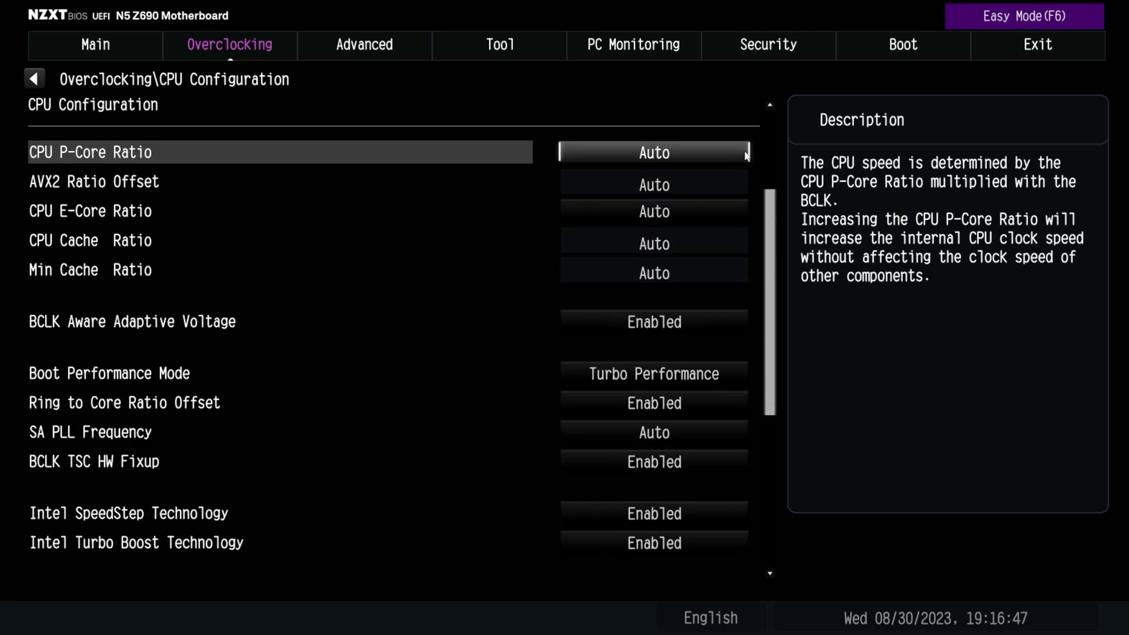
scroll(289, 135, "up", 3)
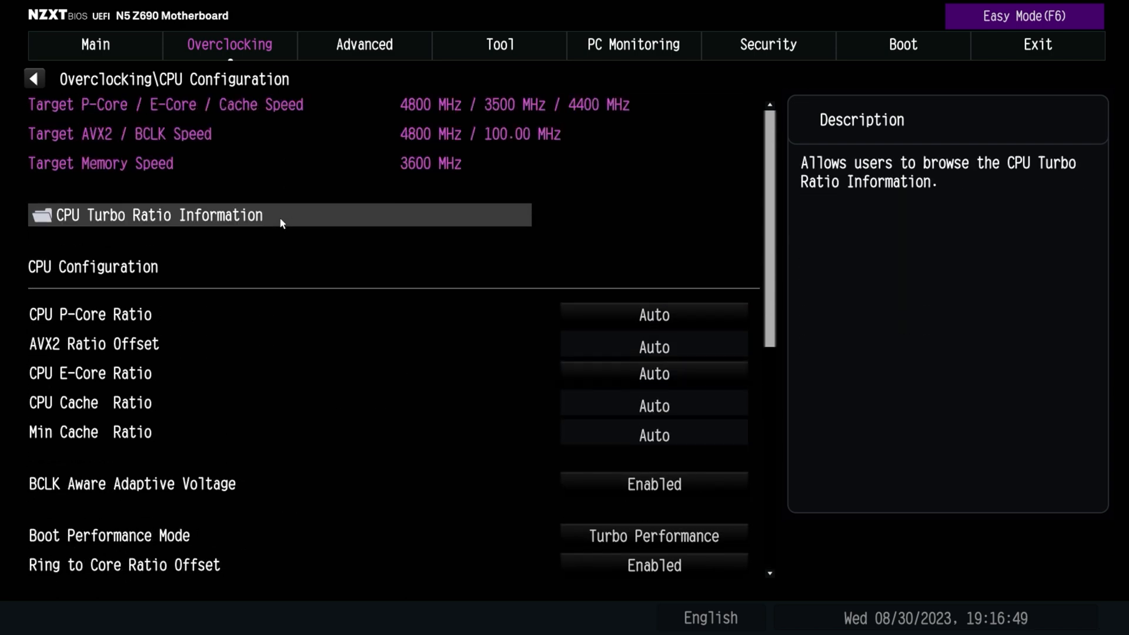
key("Escape")
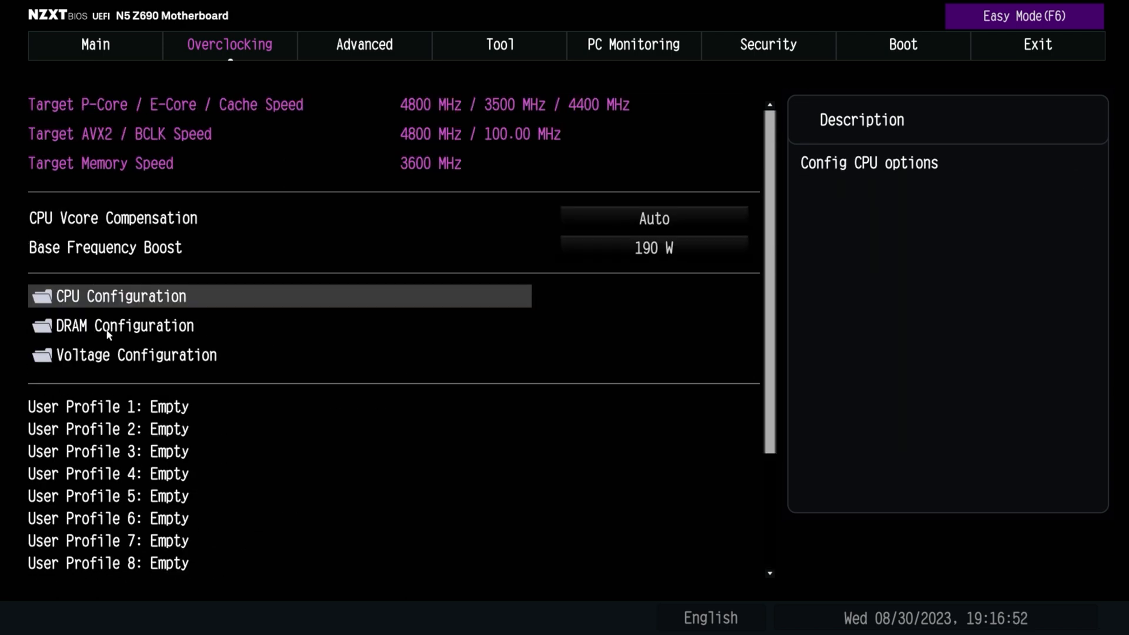
left_click(114, 327)
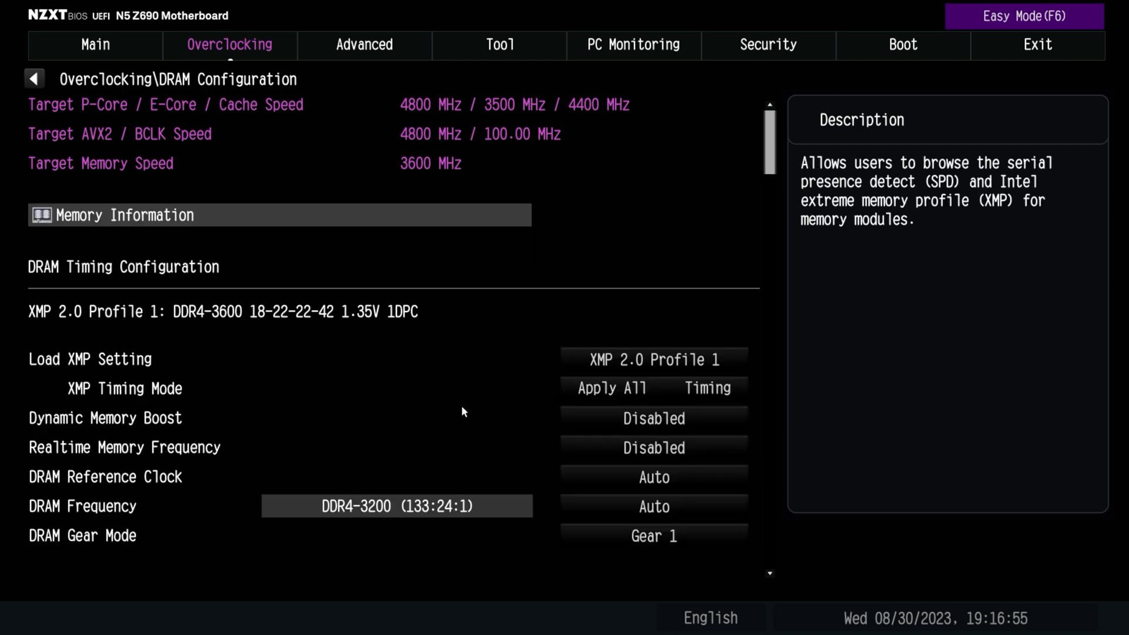
left_click(735, 358)
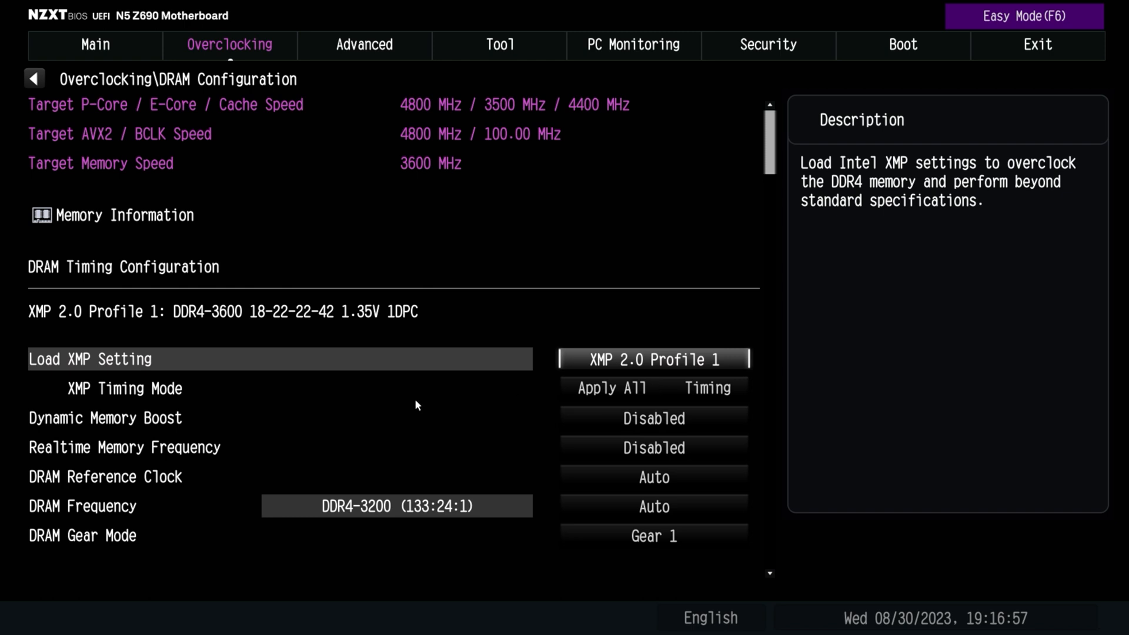
Select Disabled for Dynamic Memory Boost and view the Realtime Memory Frequency options without changing that setting
double_click(163, 422)
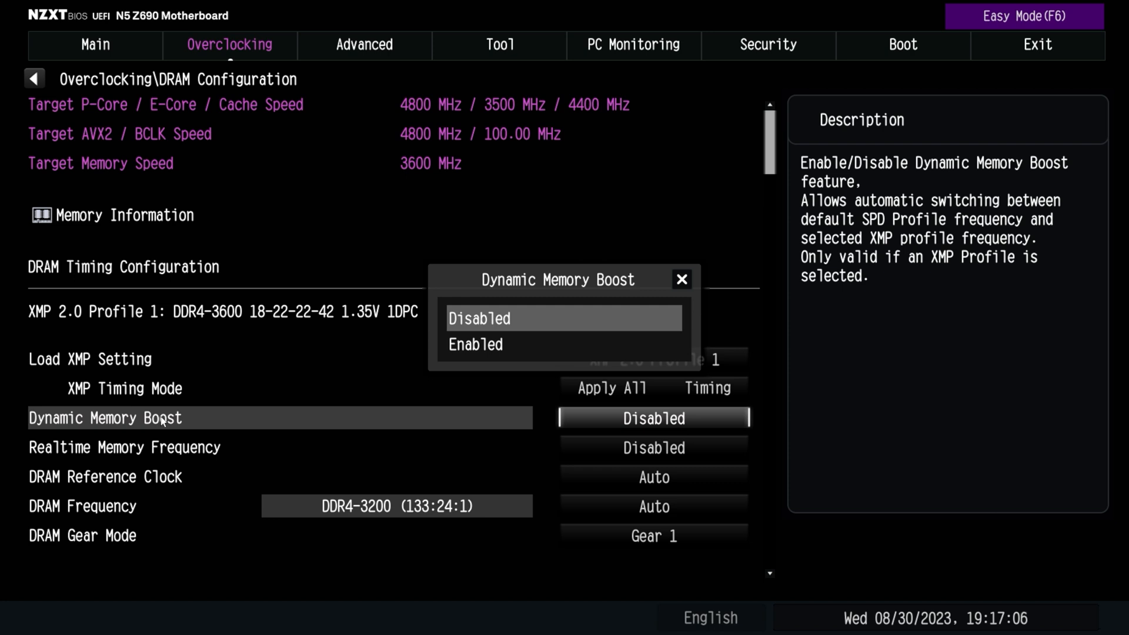
left_click(470, 324)
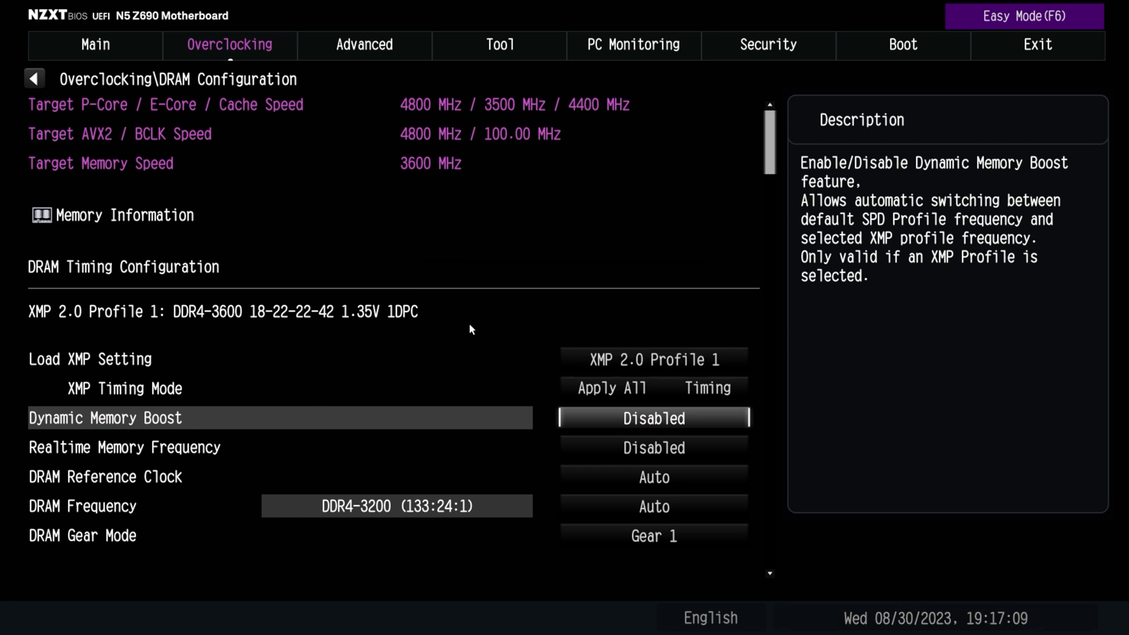
left_click(108, 451)
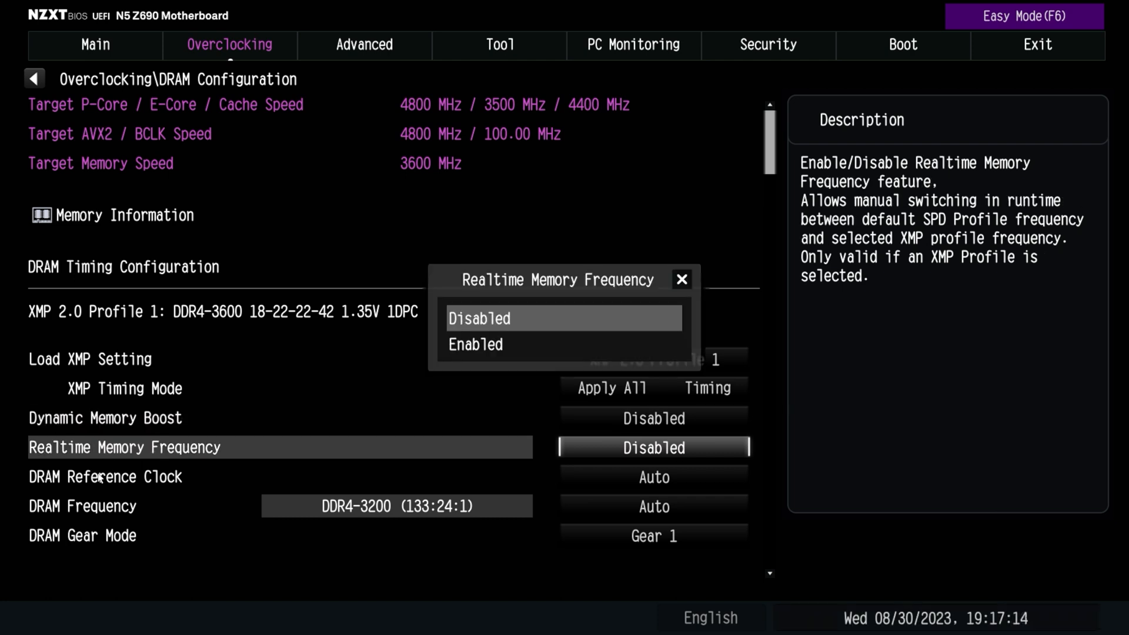
key("Down")
left_click(682, 281)
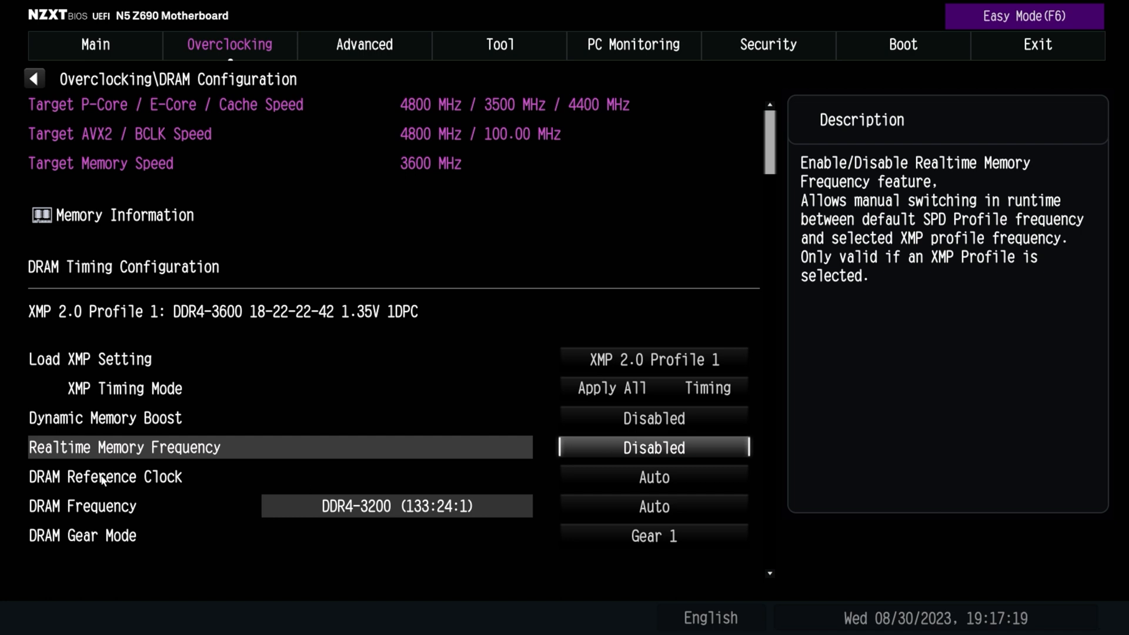
Set the DRAM Frequency to DDR4-3200
left_click(69, 510)
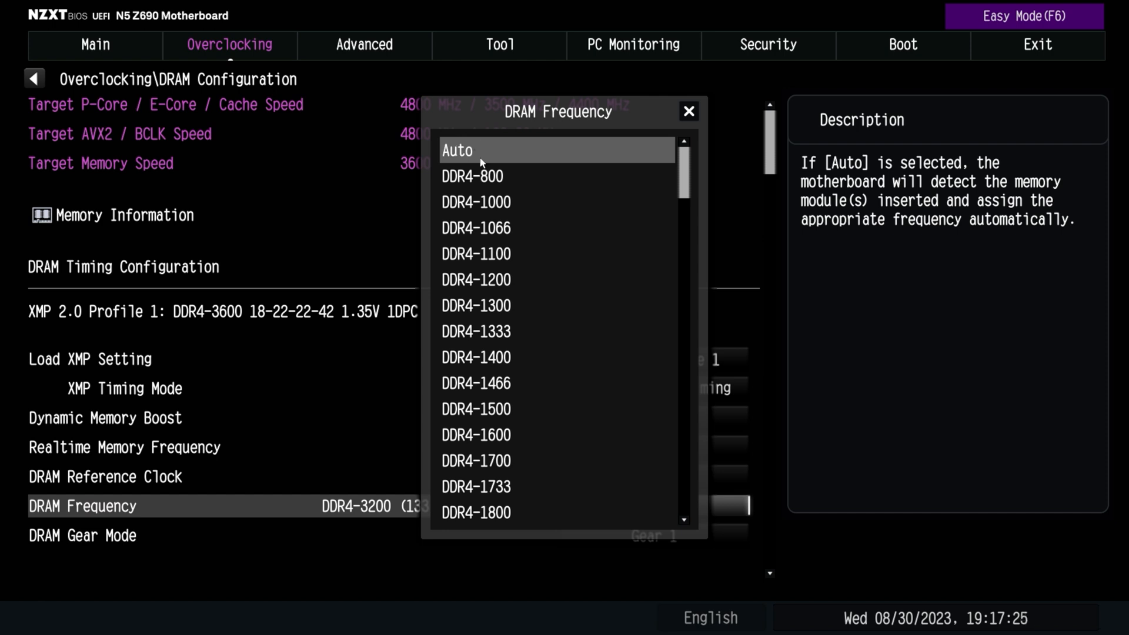
scroll(558, 513, "down", 3)
scroll(560, 511, "down", 10)
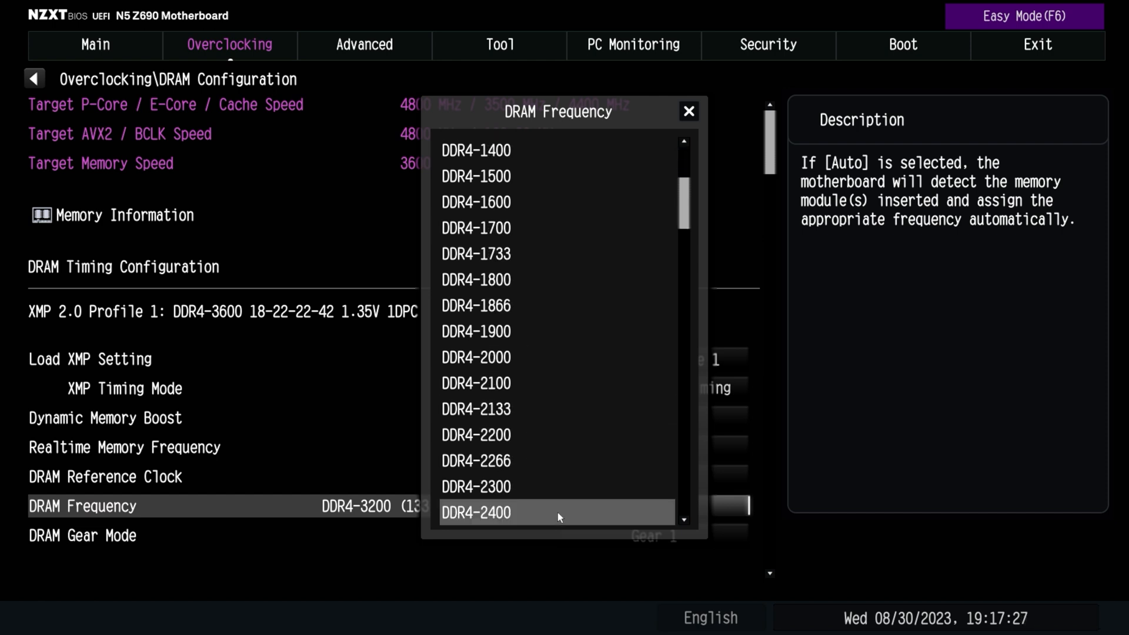
scroll(557, 513, "down", 3)
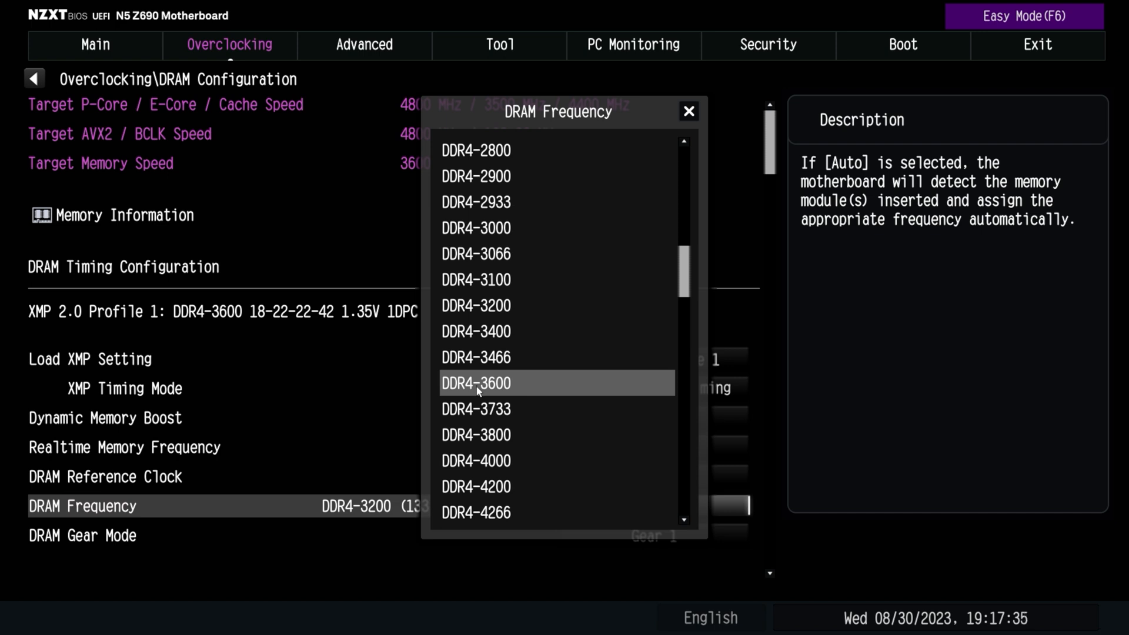
left_click(458, 308)
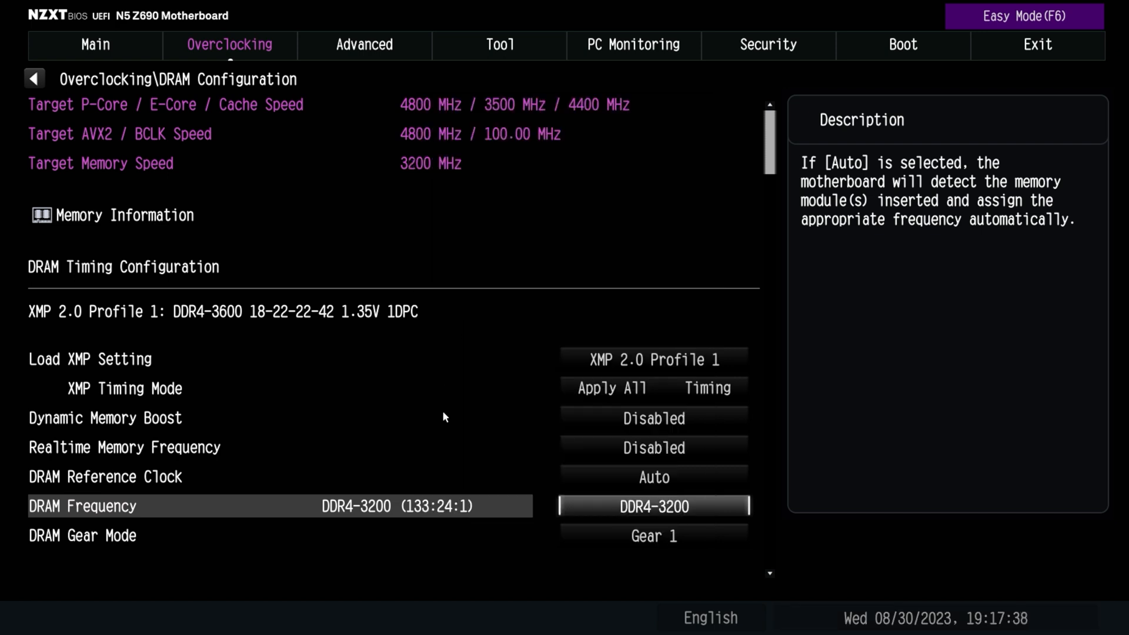
Look through the available DRAM Gear Mode options and select Gear 1
left_click(735, 534)
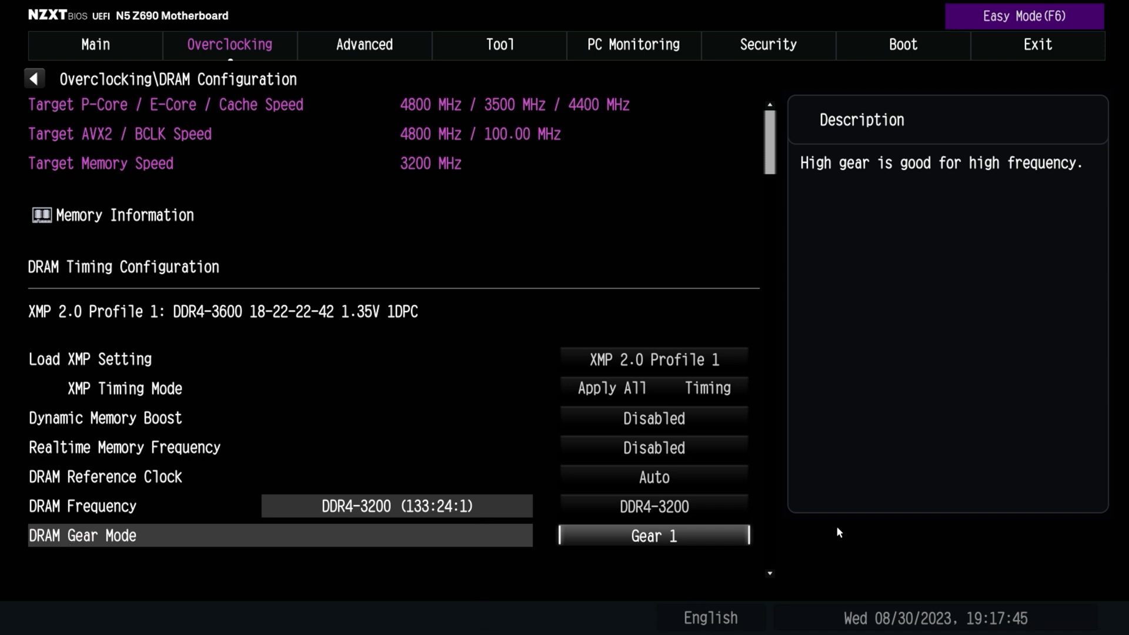
left_click(666, 539)
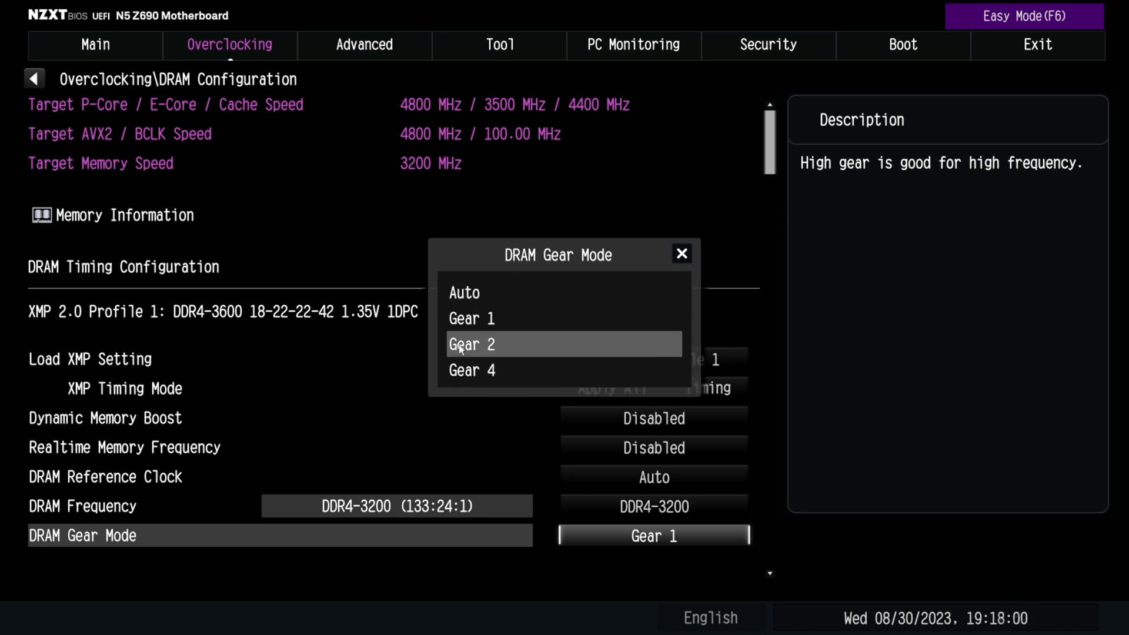
left_click(503, 318)
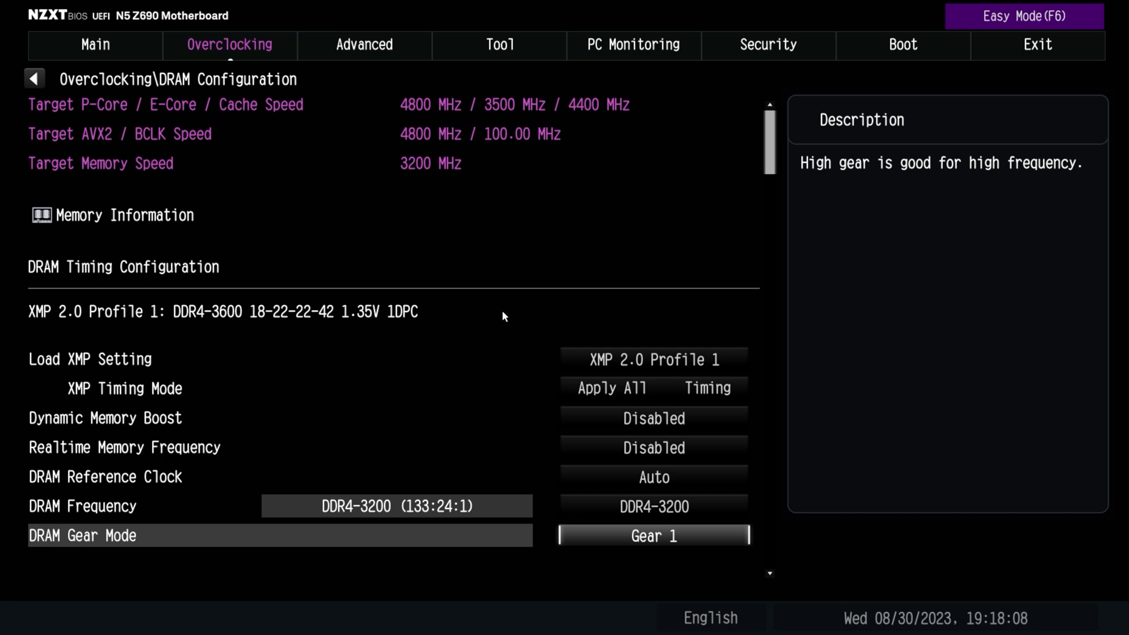
Examine the primary, secondary, third and turn around timings in the DRAM Configuration, and return to the Overclocking page
scroll(588, 464, "down", 2)
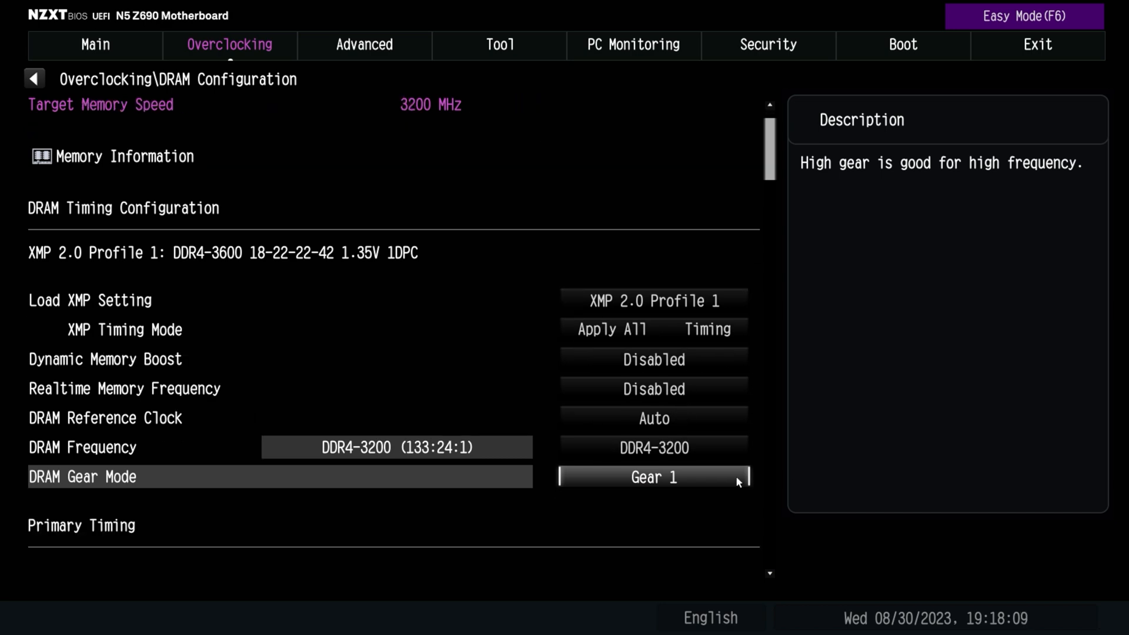
scroll(735, 475, "down", 7)
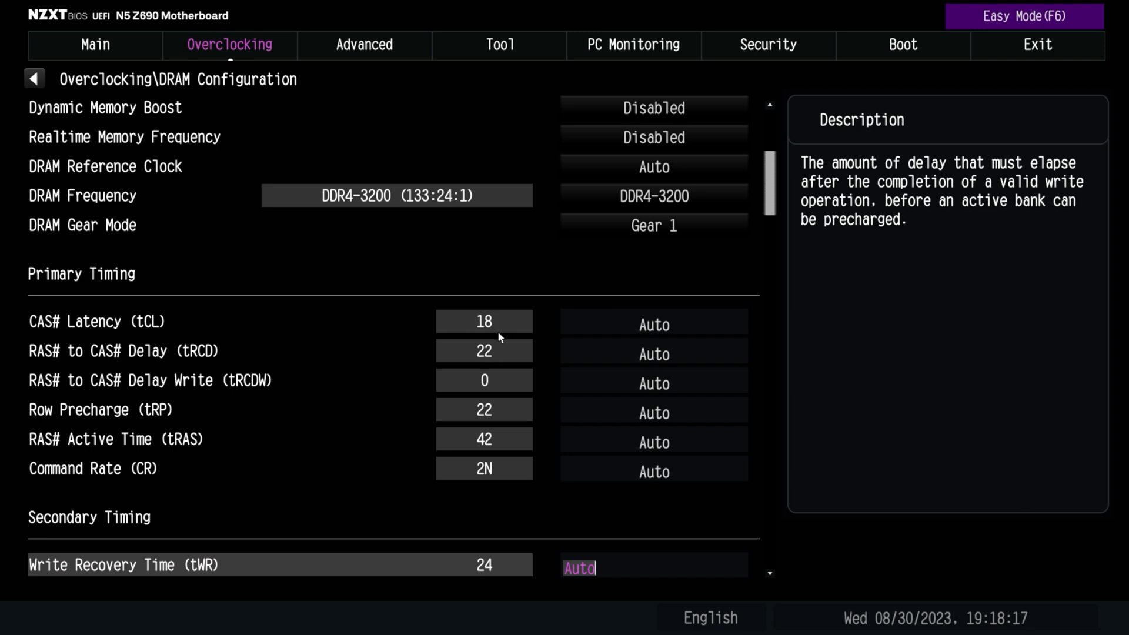
left_click(653, 321)
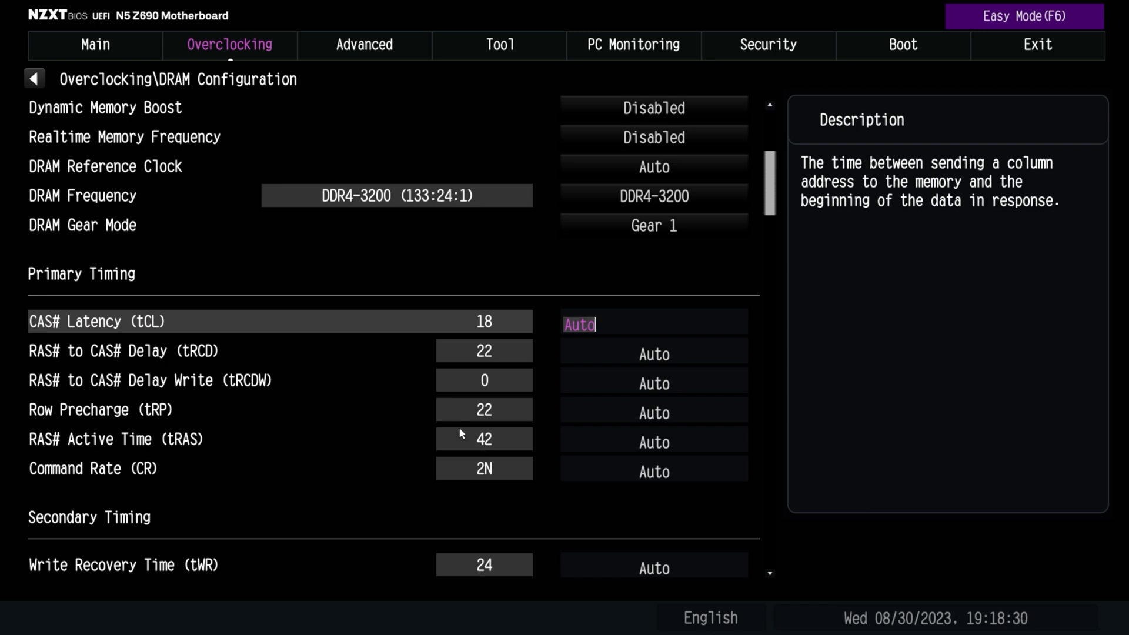
key("Down")
key("Down")
scroll(736, 564, "down", 6)
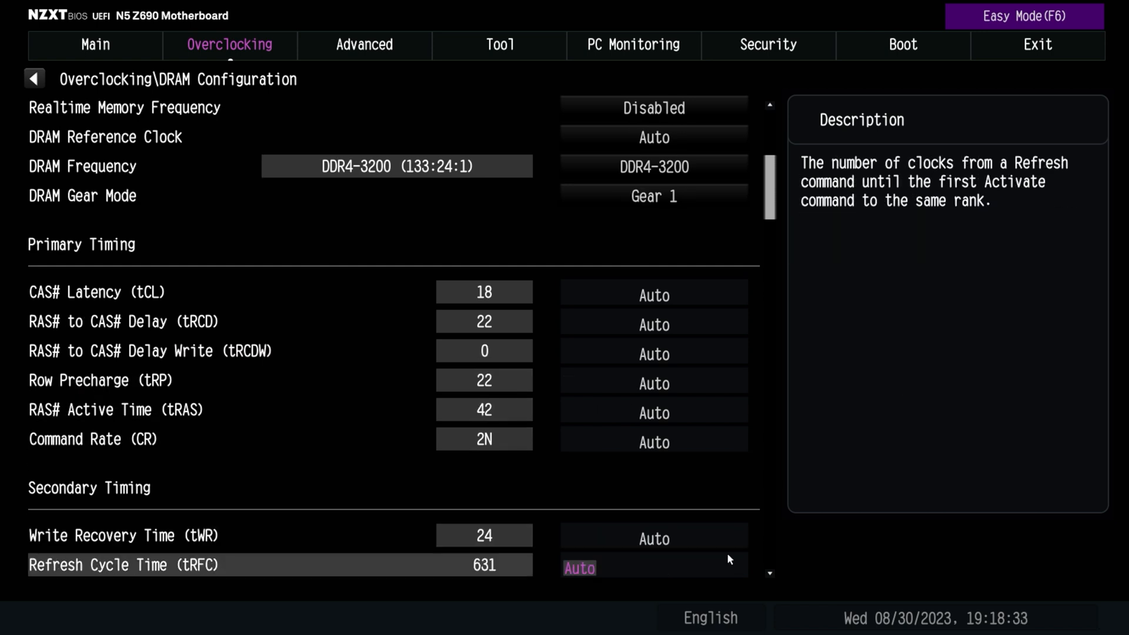
scroll(736, 555, "down", 2)
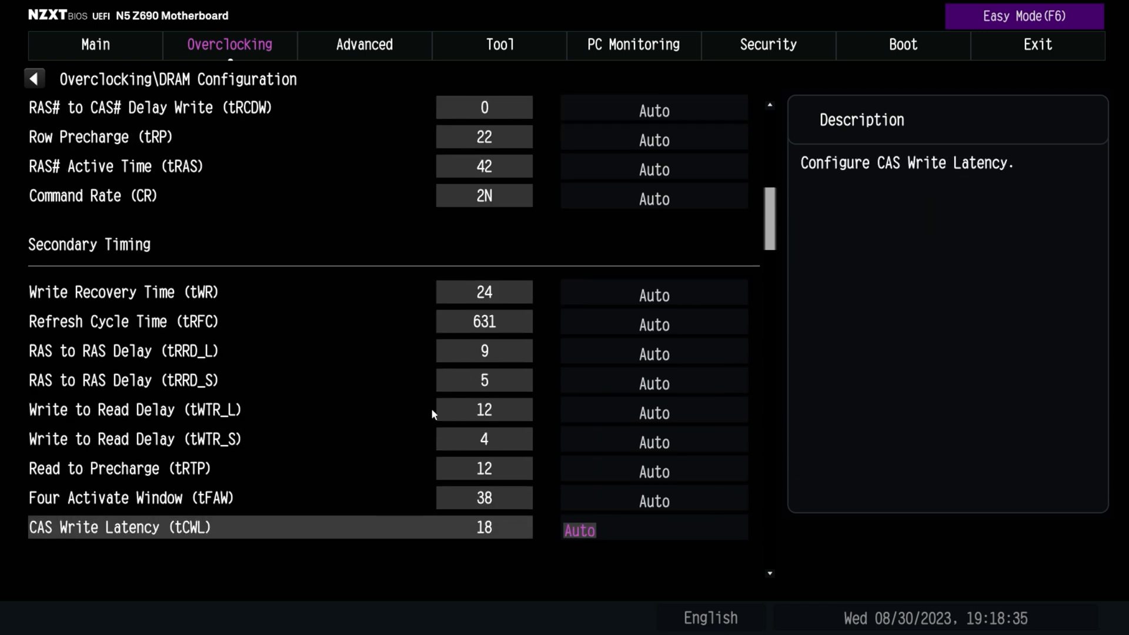
scroll(735, 564, "down", 4)
scroll(725, 574, "down", 6)
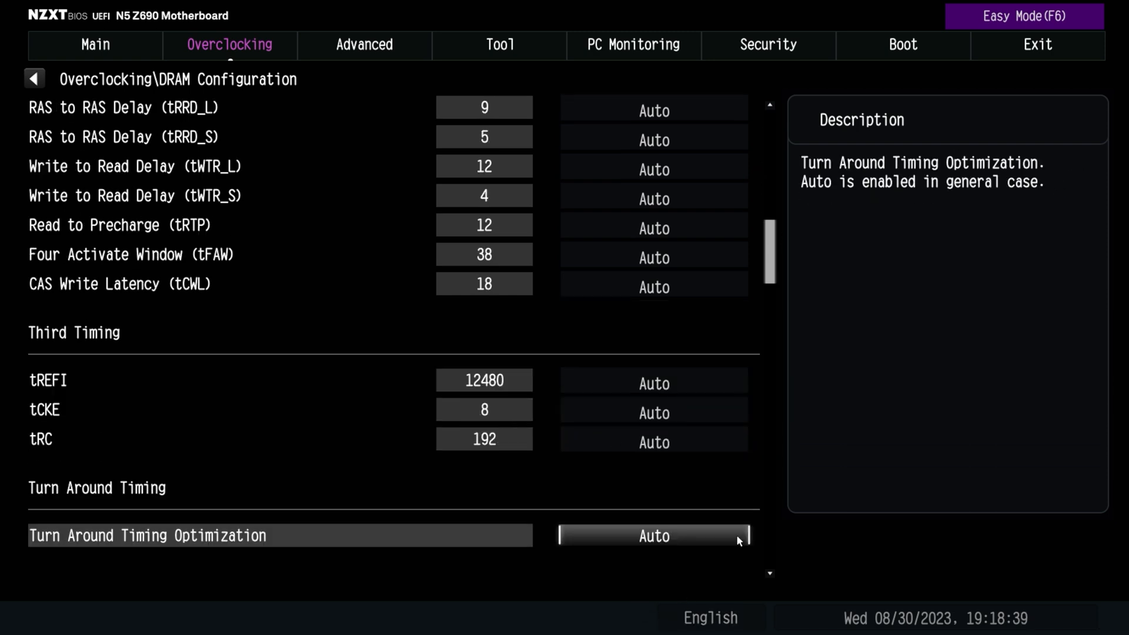
scroll(736, 549, "down", 12)
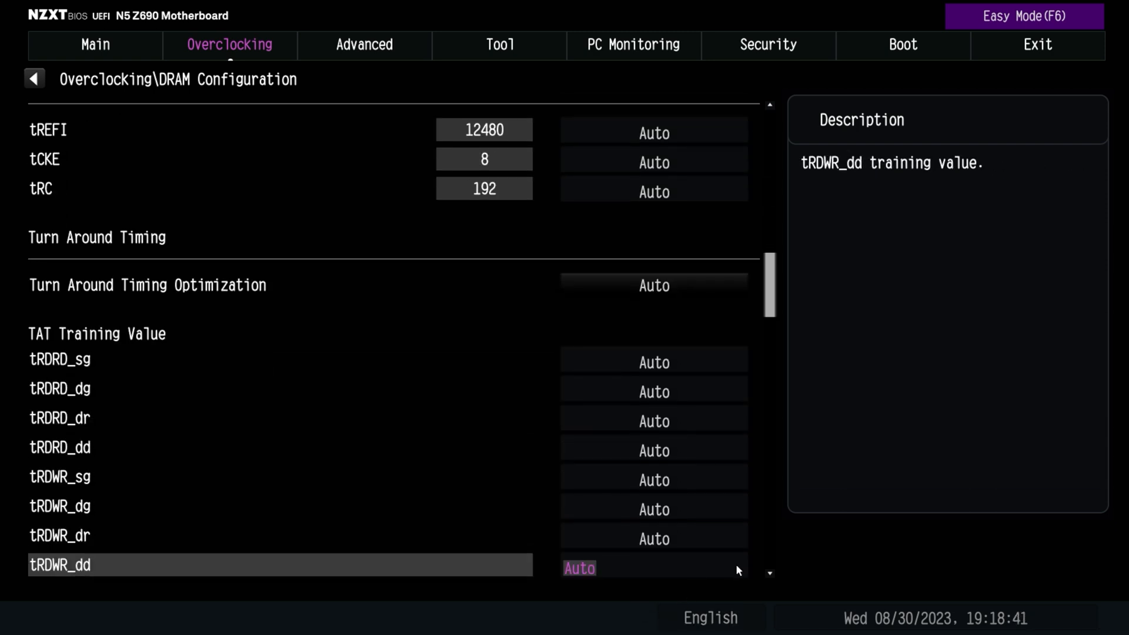
scroll(768, 537, "down", 1)
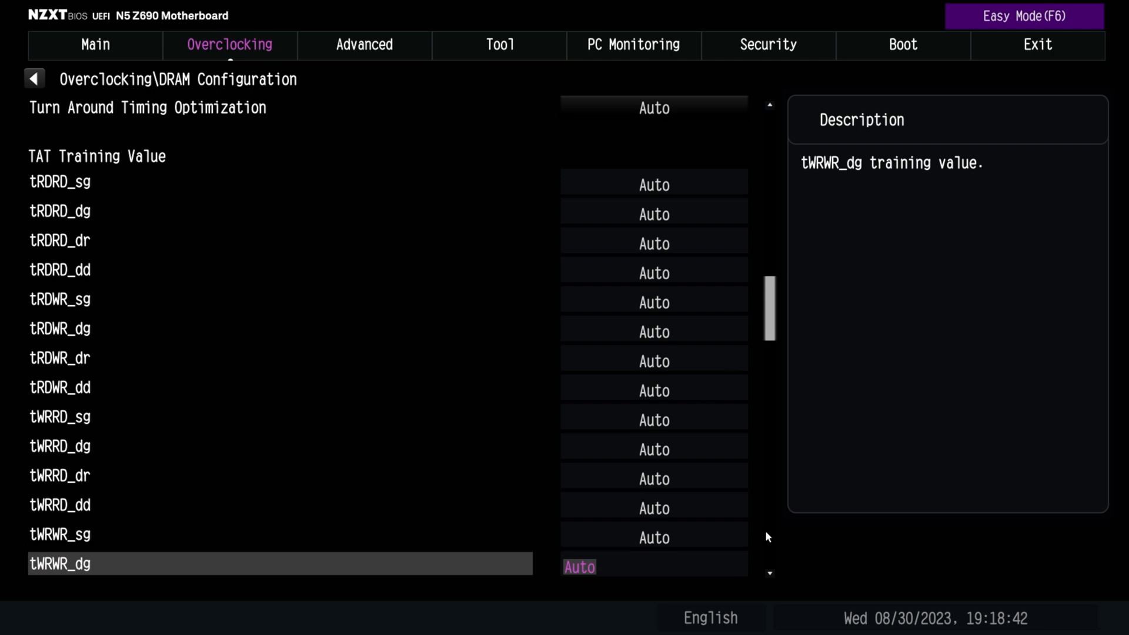
left_click_drag(768, 334, 741, 148)
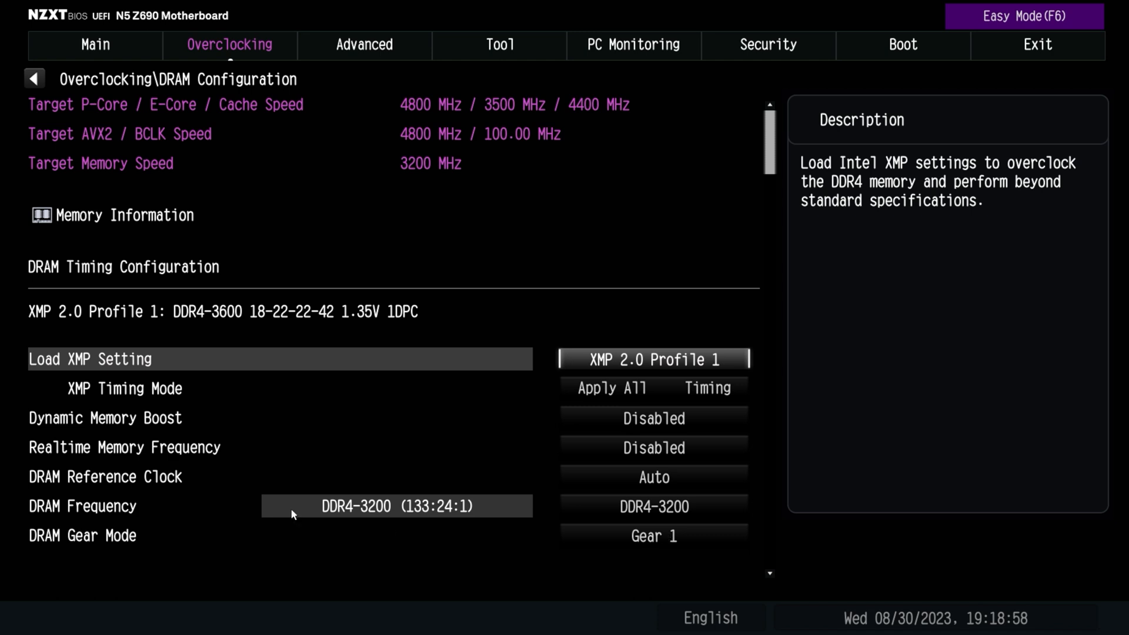
key("Escape")
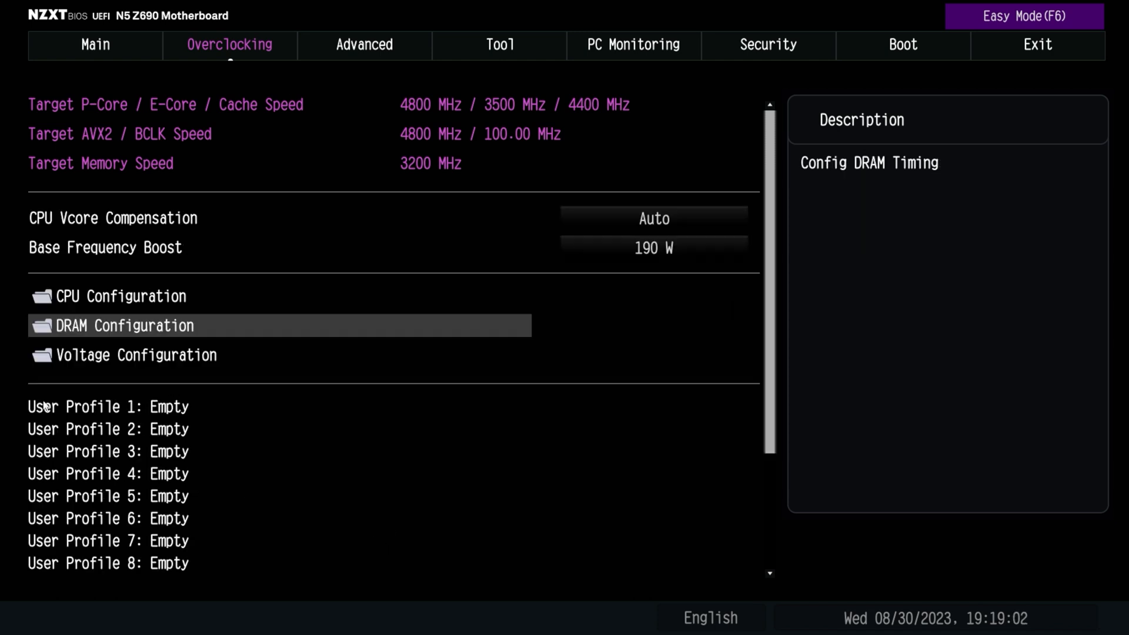
Open the Voltage Configuration and select OC Mode as the Voltage Mode
left_click(135, 360)
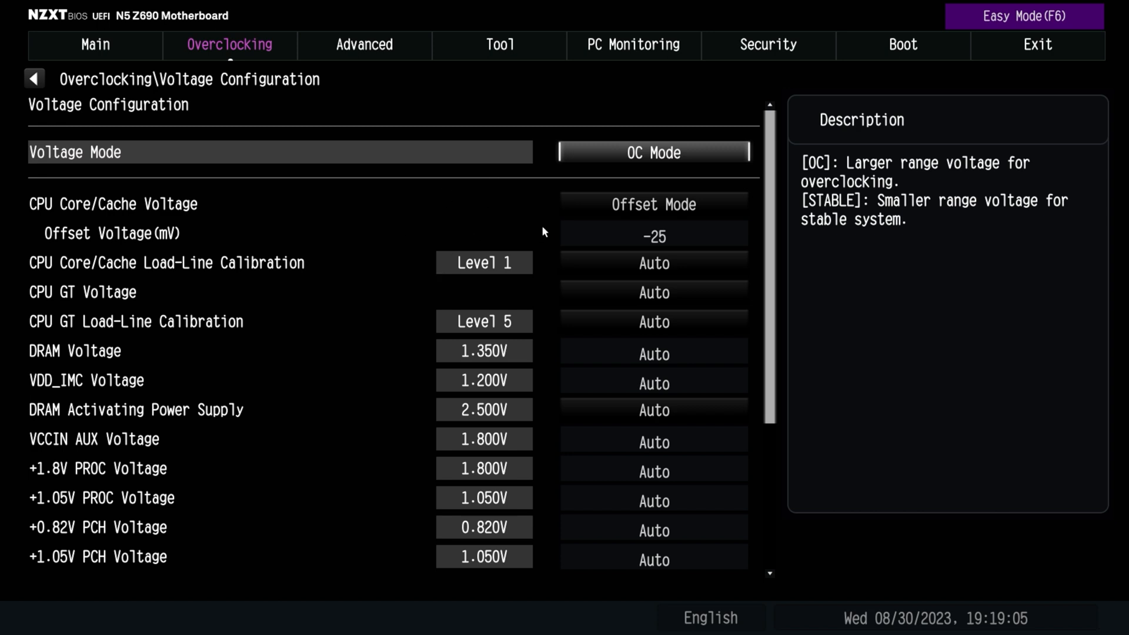
left_click(615, 152)
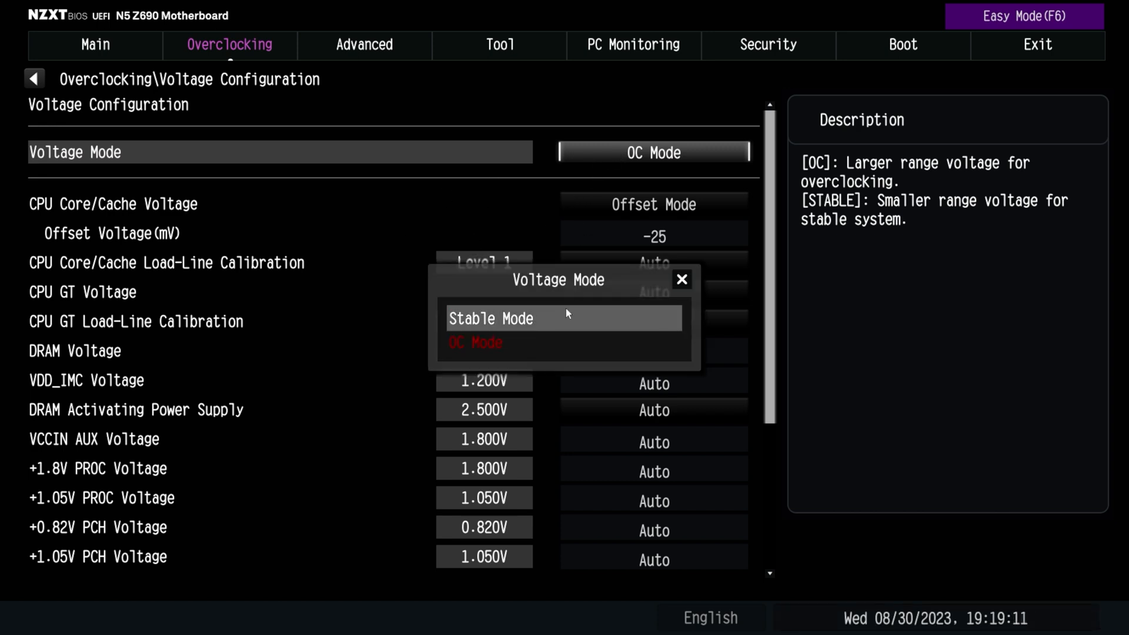
left_click(565, 348)
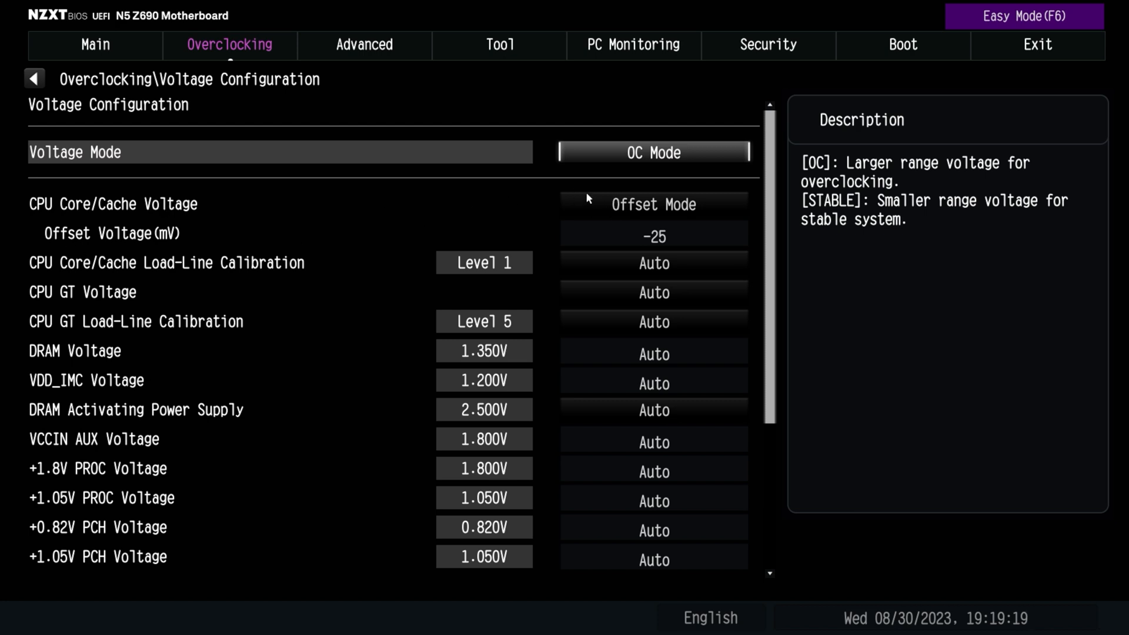
Select Offset Mode for CPU Core/Cache Voltage and Auto for CPU Core/Cache Load-Line Calibration
left_click(628, 204)
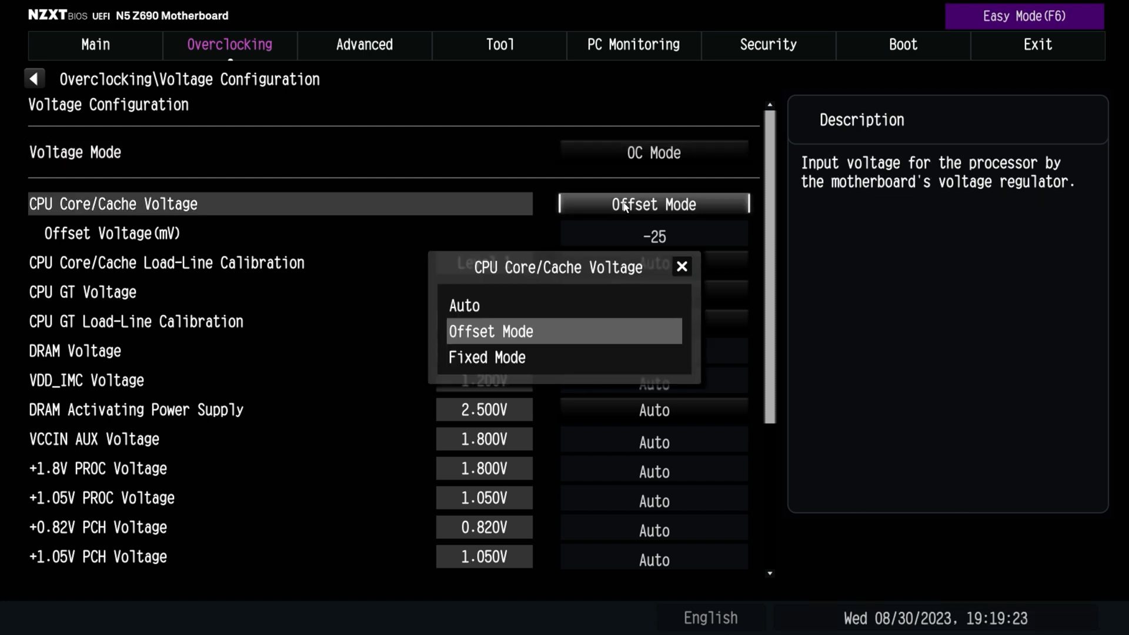
left_click(495, 338)
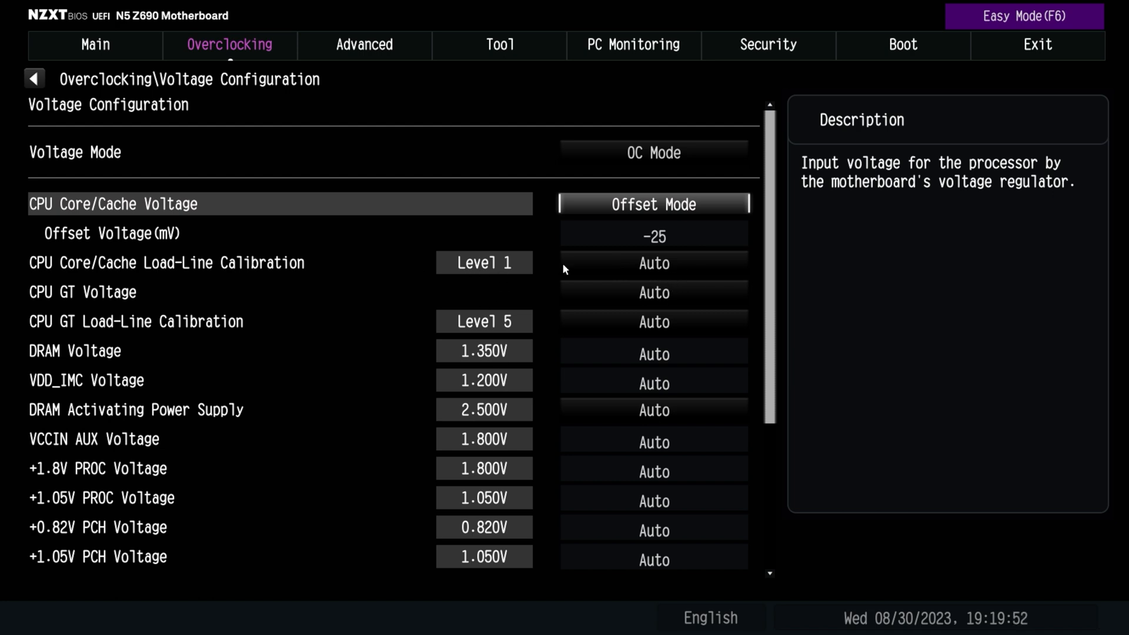
left_click(613, 262)
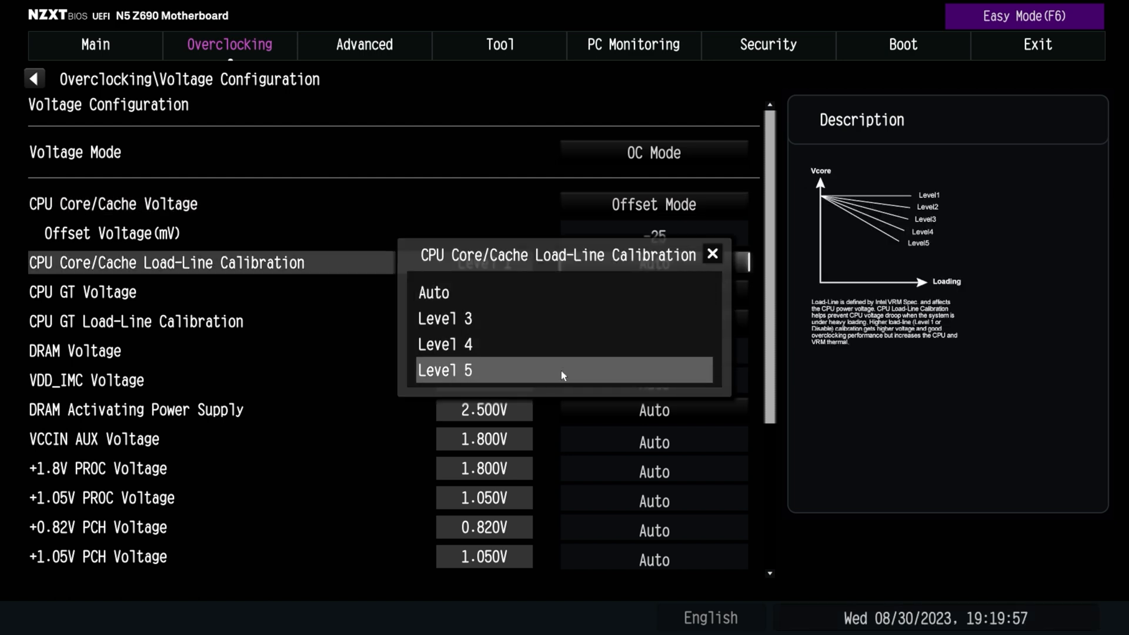
left_click(450, 293)
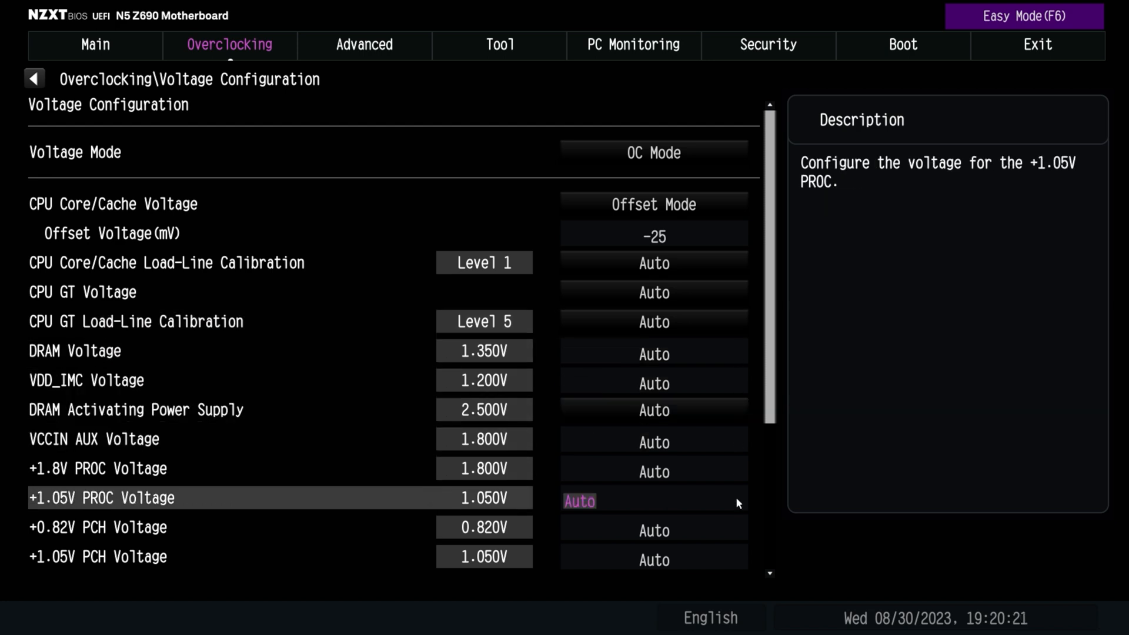
Look through the remaining voltage, AVX and VR settings, and leave the Voltage Configuration
scroll(738, 555, "down", 5)
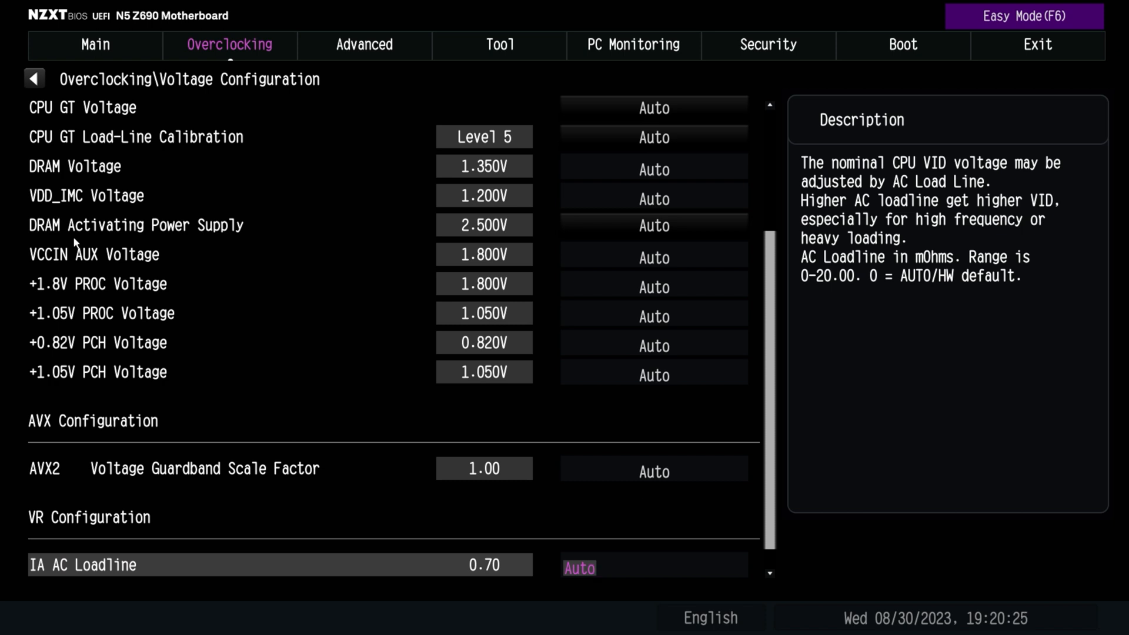
key("Down")
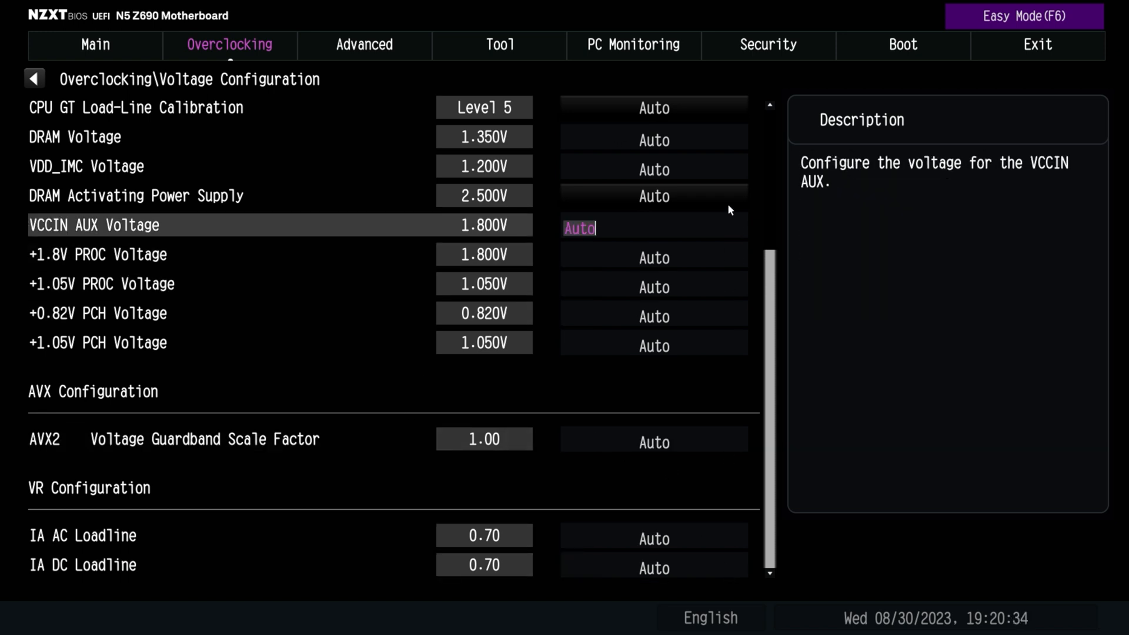
key("Escape")
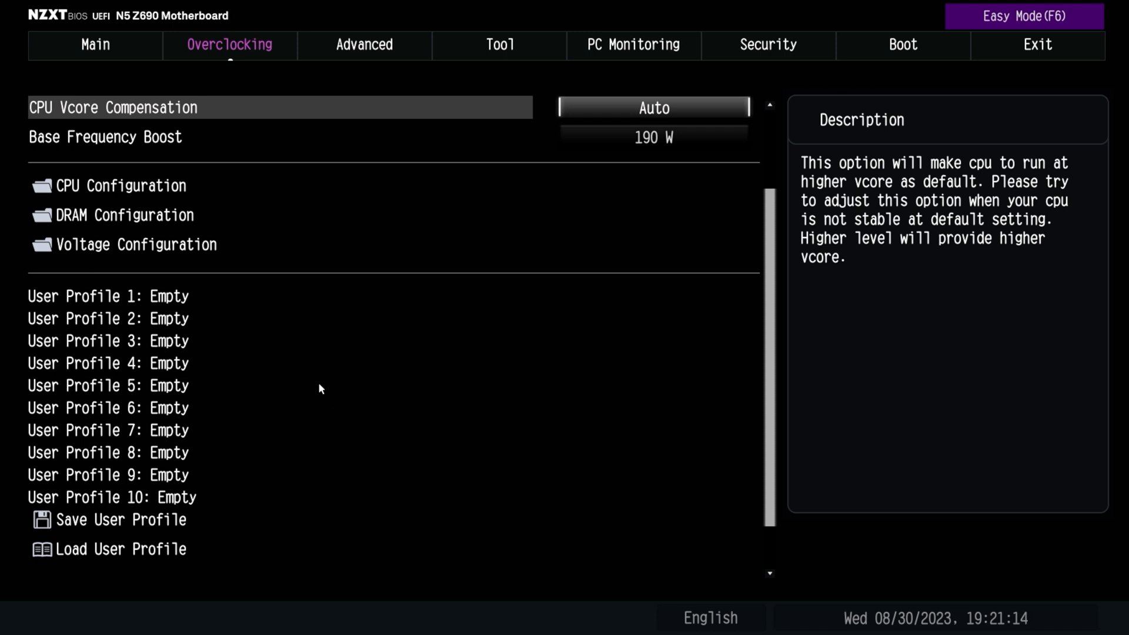
Switch from the Overclocking settings to the Advanced settings and open the CPU Configuration
scroll(735, 128, "up", 3)
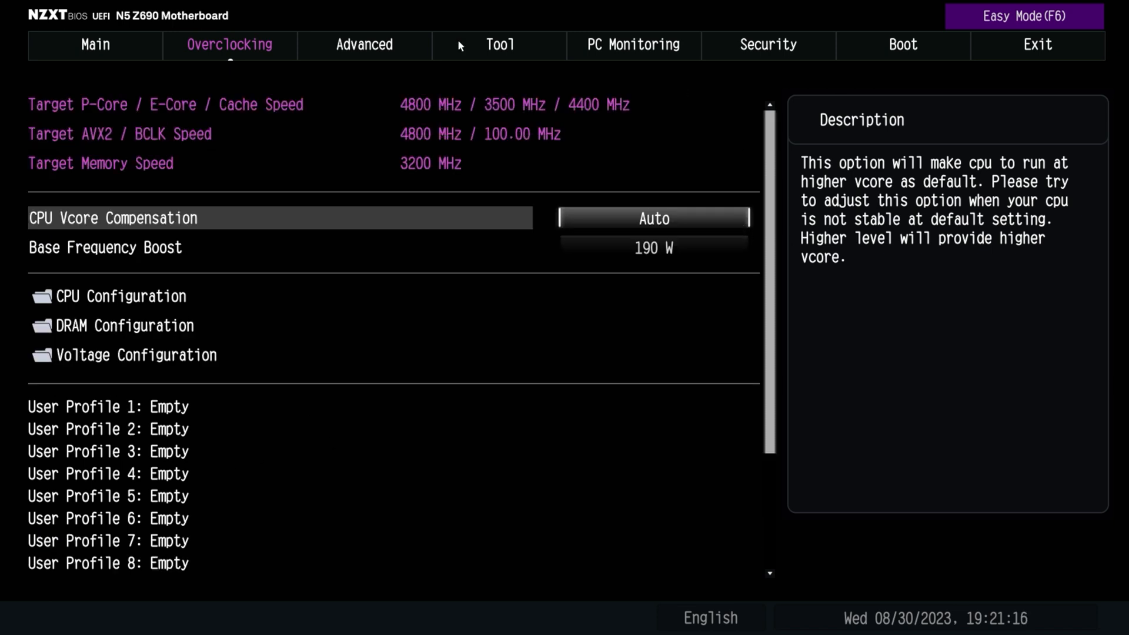
left_click(365, 46)
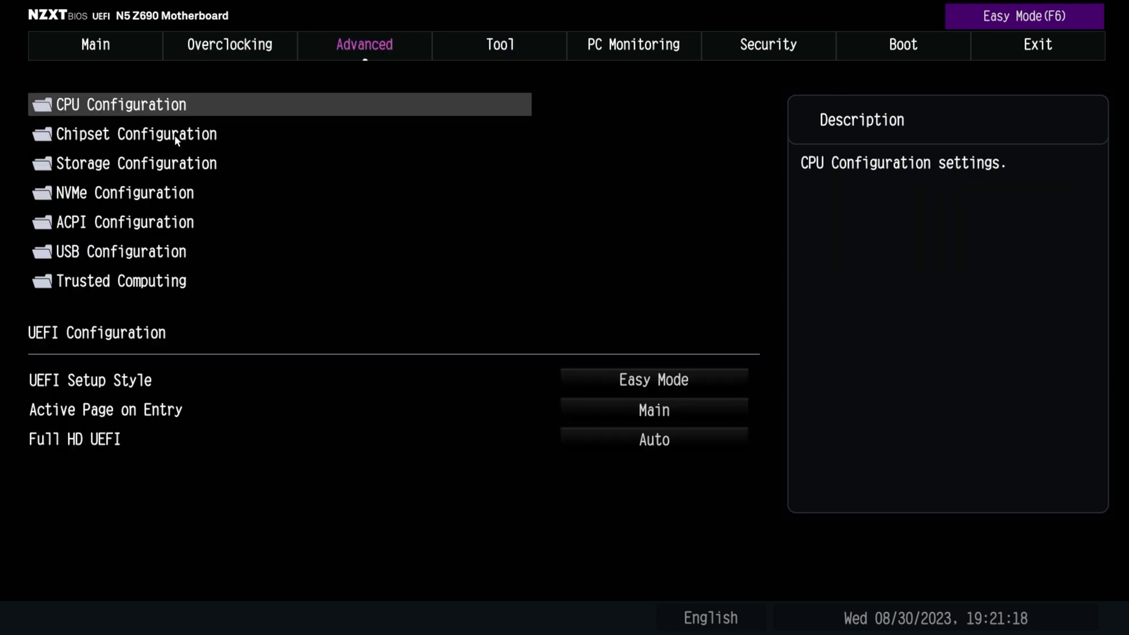
left_click(156, 106)
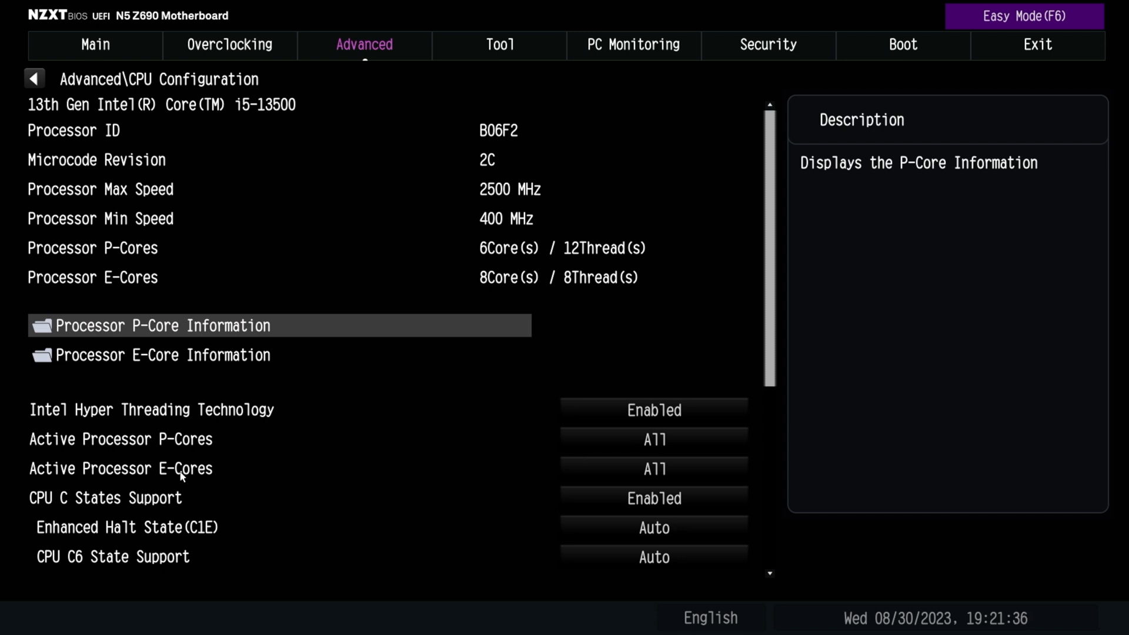
Set Active Processor E-Cores to 0 and restore it to All
left_click(636, 467)
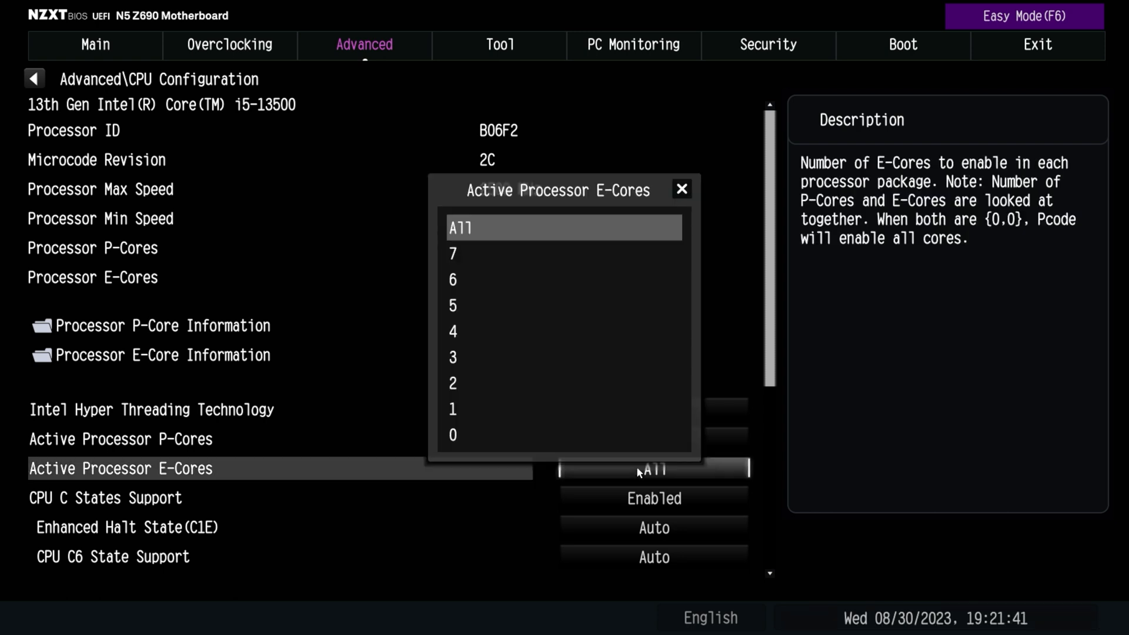
left_click(530, 432)
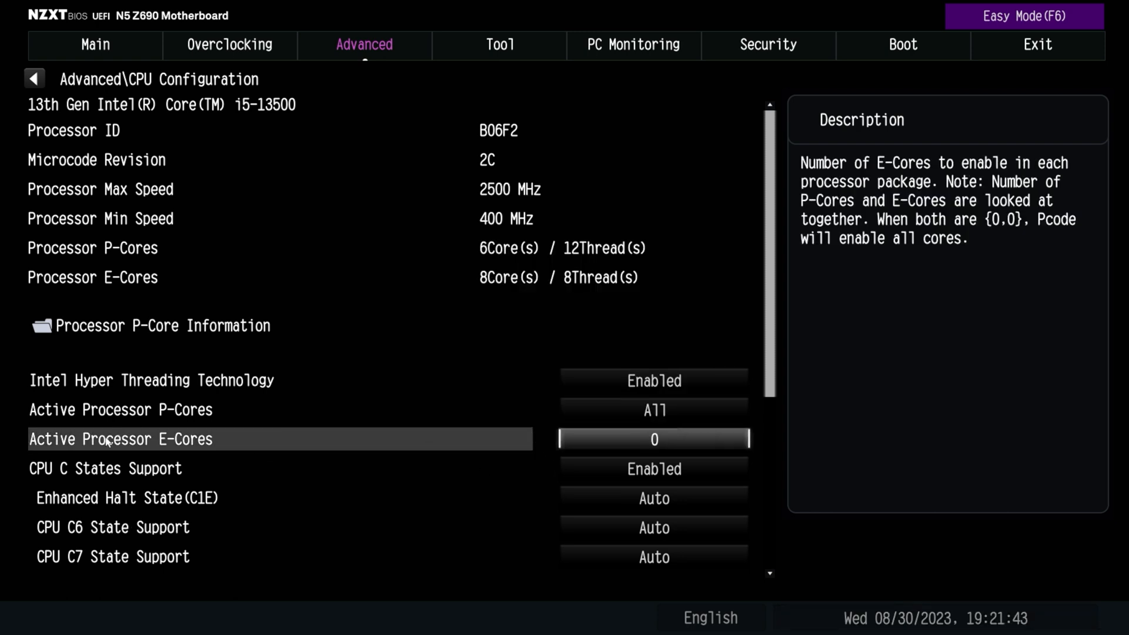
left_click(698, 442)
left_click(475, 230)
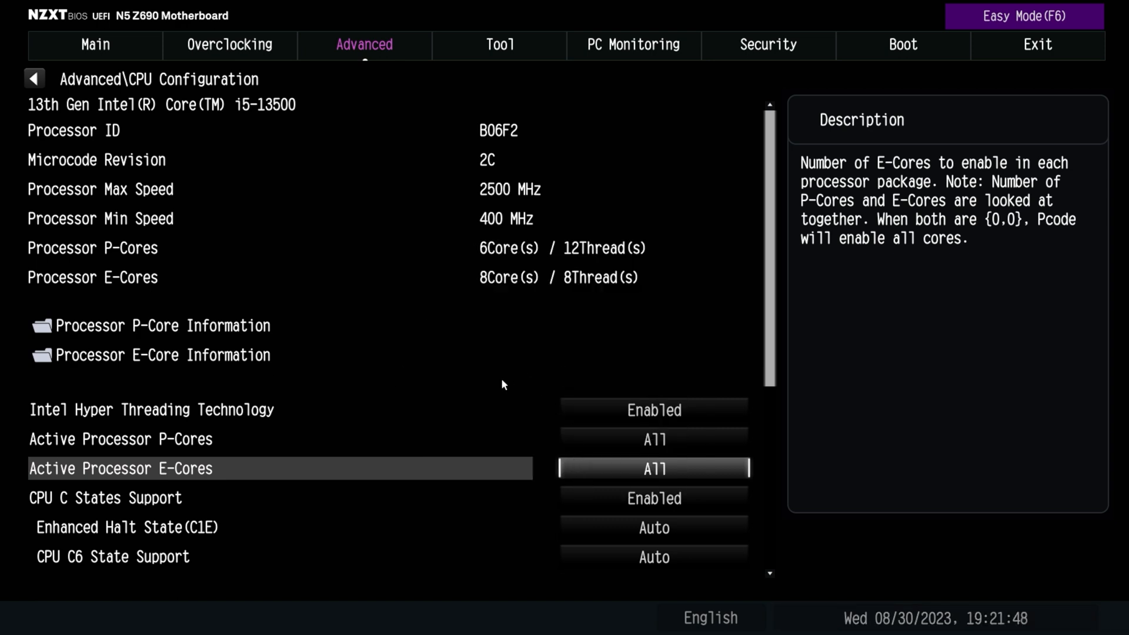
View the CPU C States Support options without changing the setting
key("Down")
key("Down")
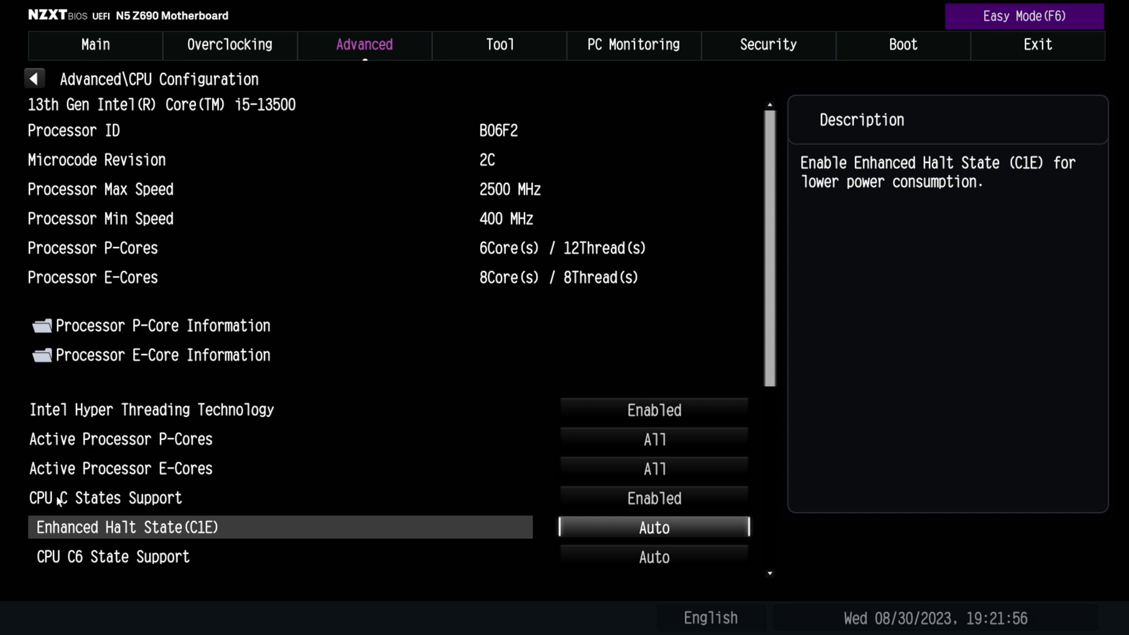
double_click(130, 500)
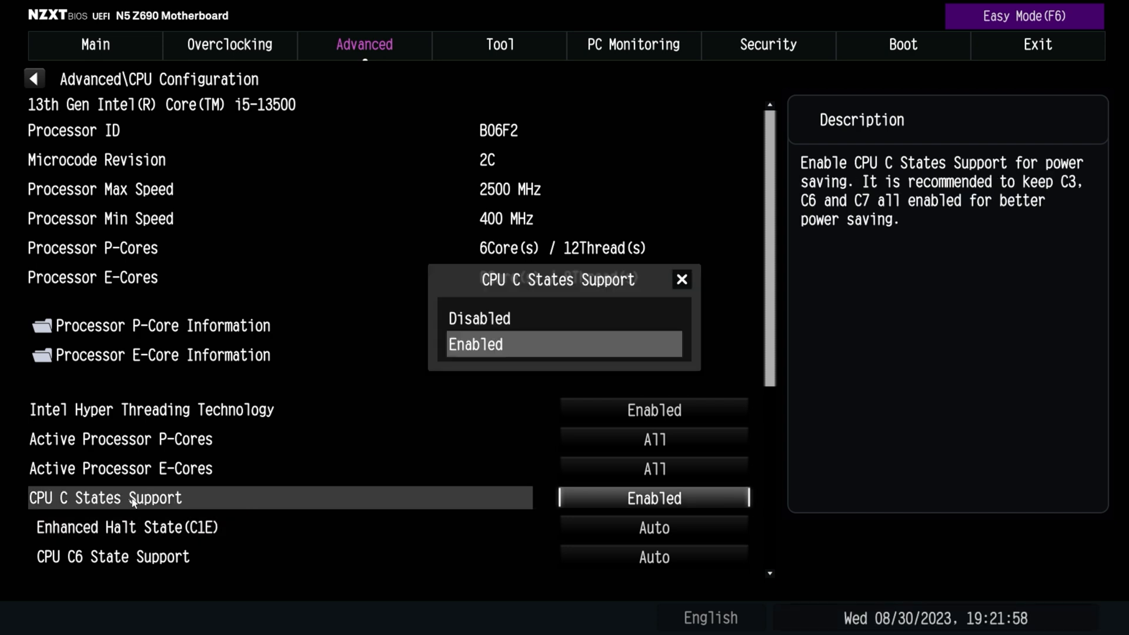
key("Escape")
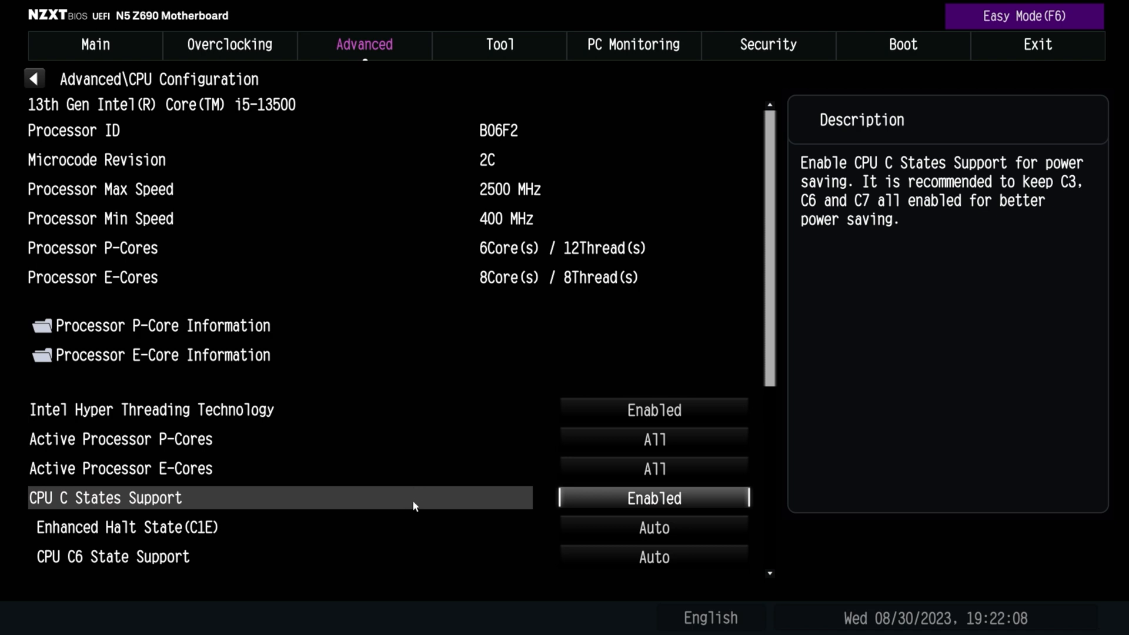
Examine the C-state settings down to C6DRAM, including Package C State Support, and leave the CPU Configuration
left_click(737, 560)
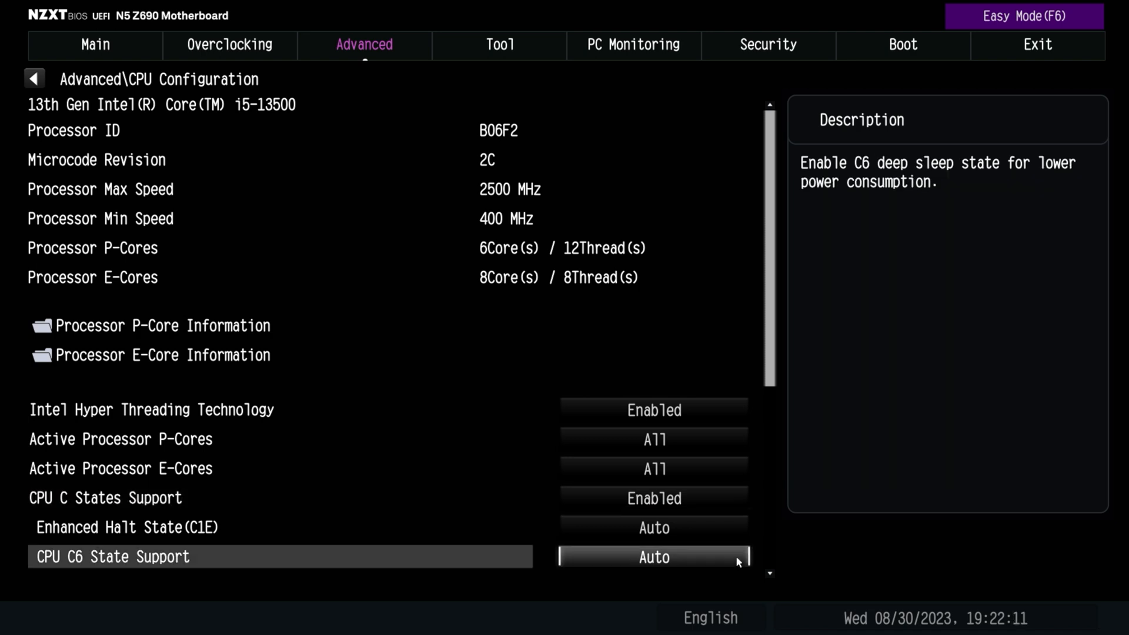
key("Down")
key("Down")
key("Down")
key("Down")
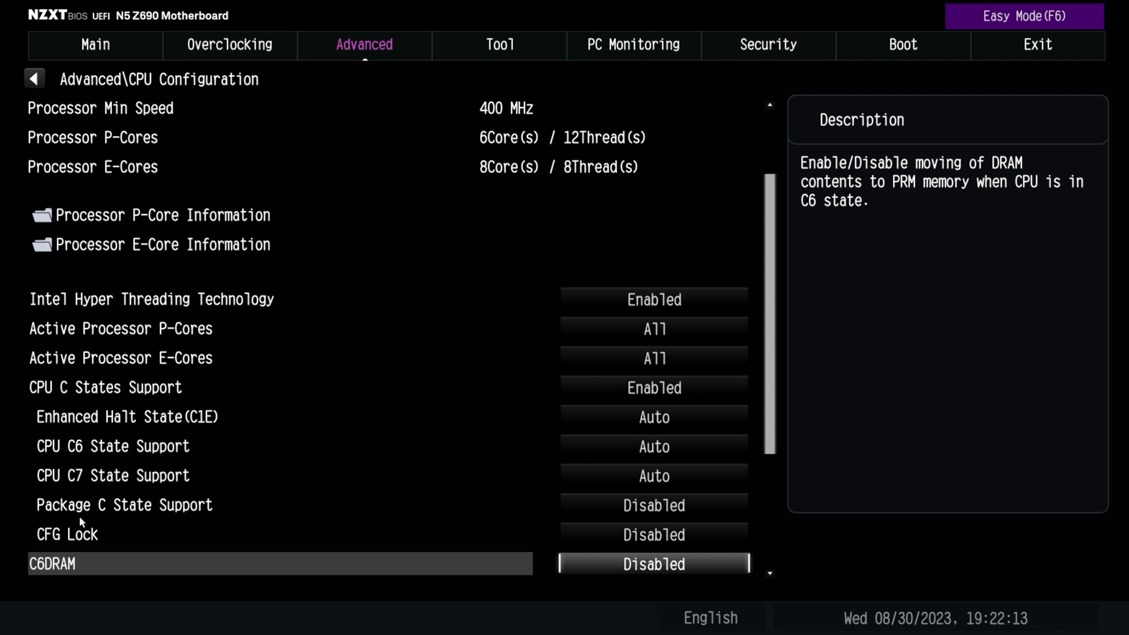
scroll(108, 529, "down", 1)
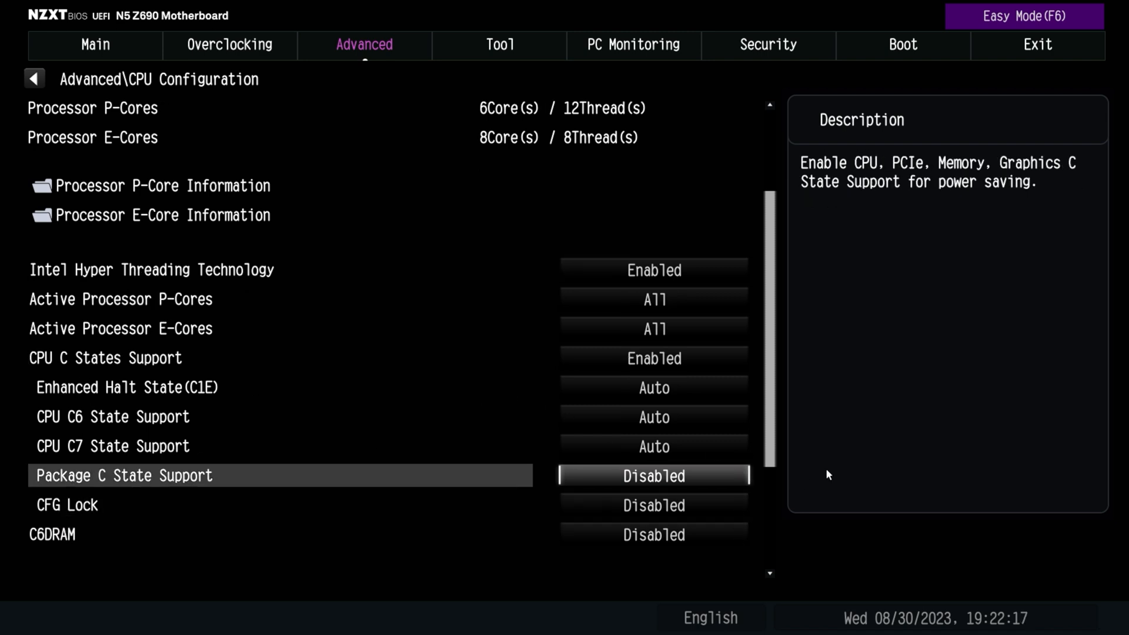
key("Escape")
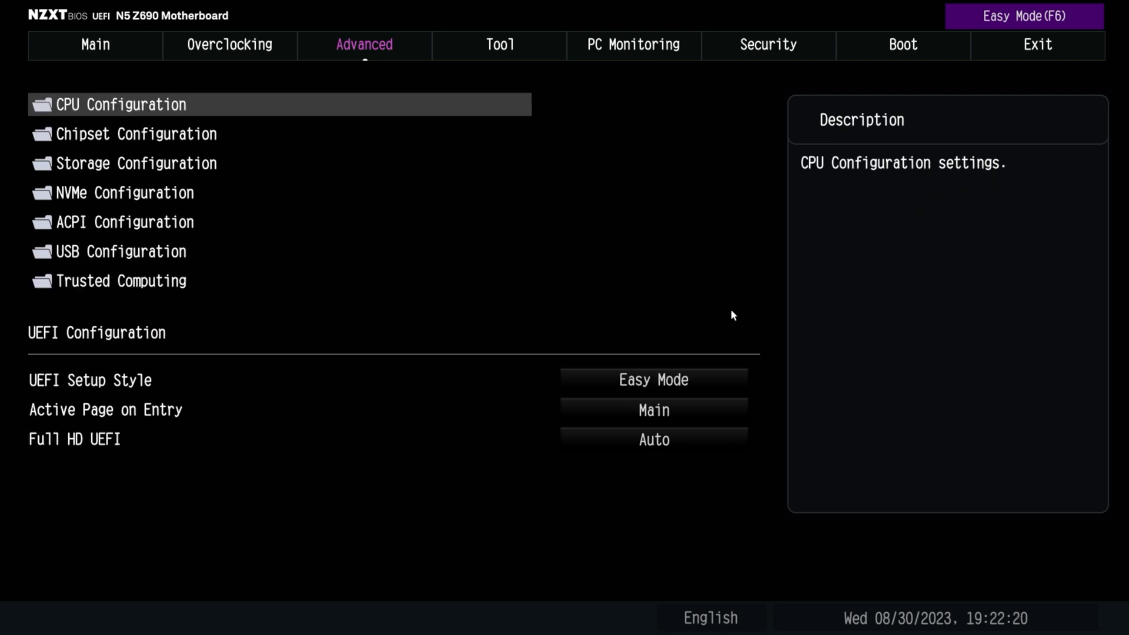
Open the Chipset Configuration and select Auto as the Primary Graphics Adapter
left_click(98, 135)
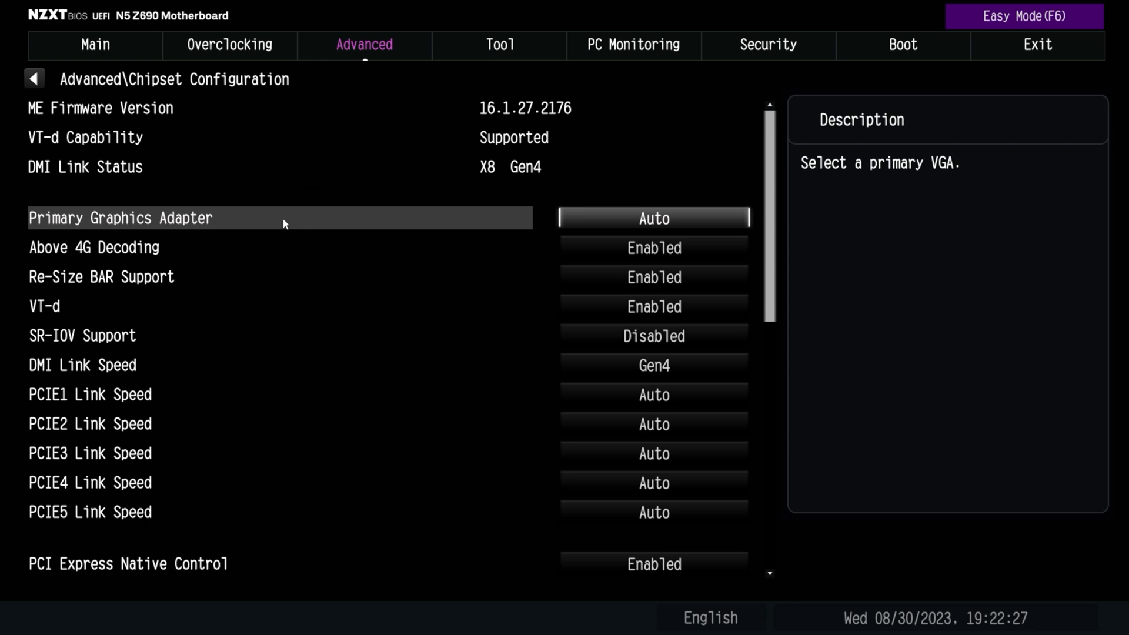
left_click(654, 216)
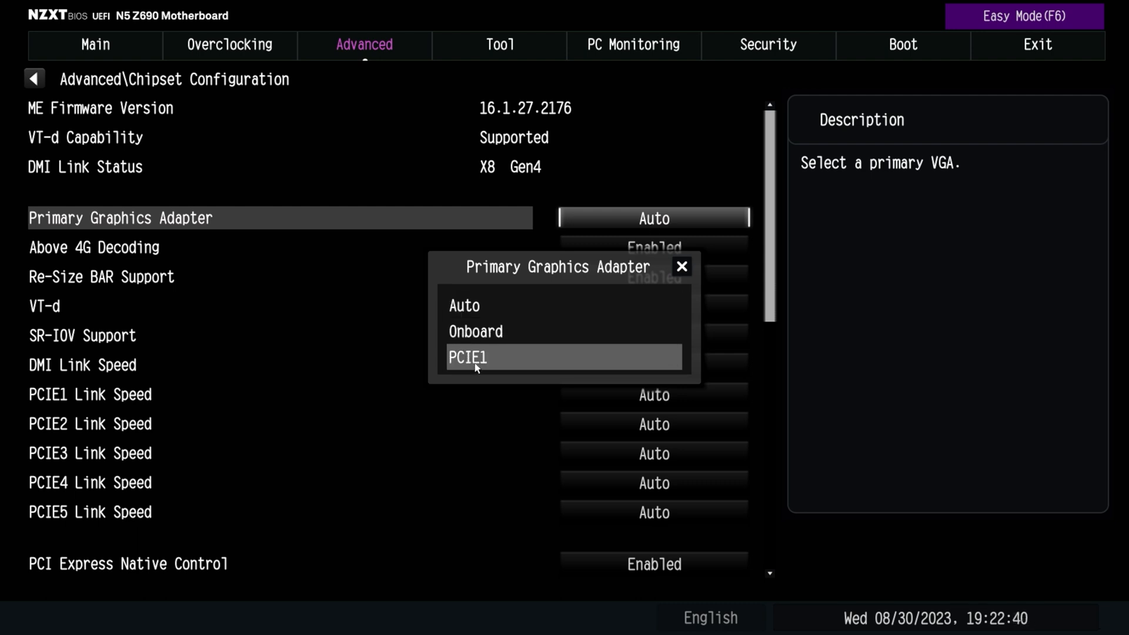
left_click(457, 307)
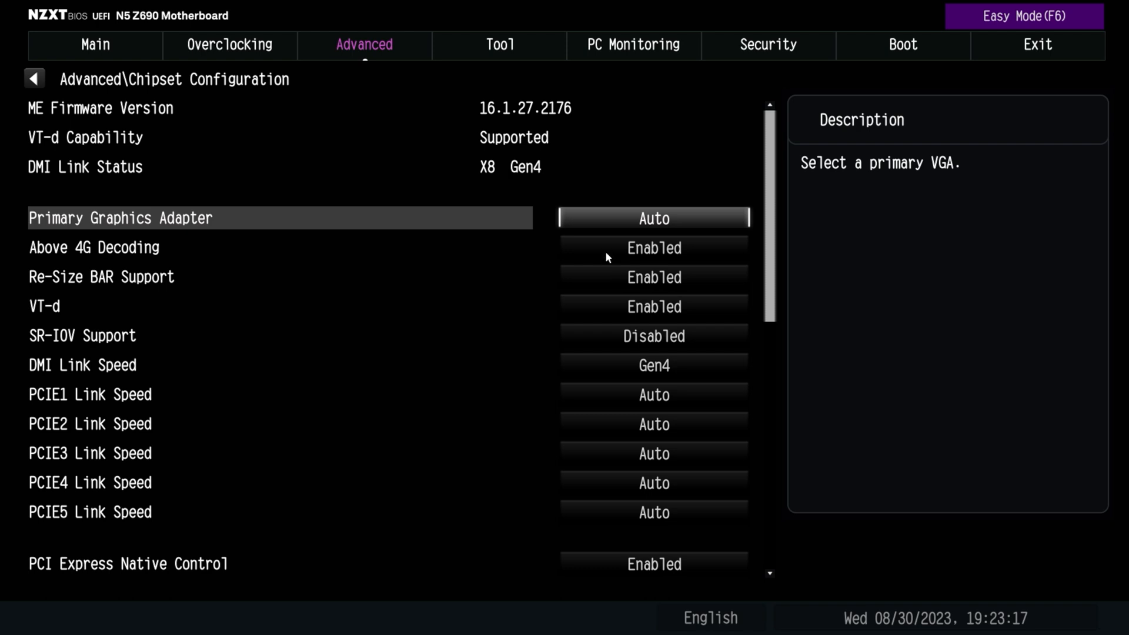
View the VT-d and SR-IOV Support options without changing either setting
double_click(47, 310)
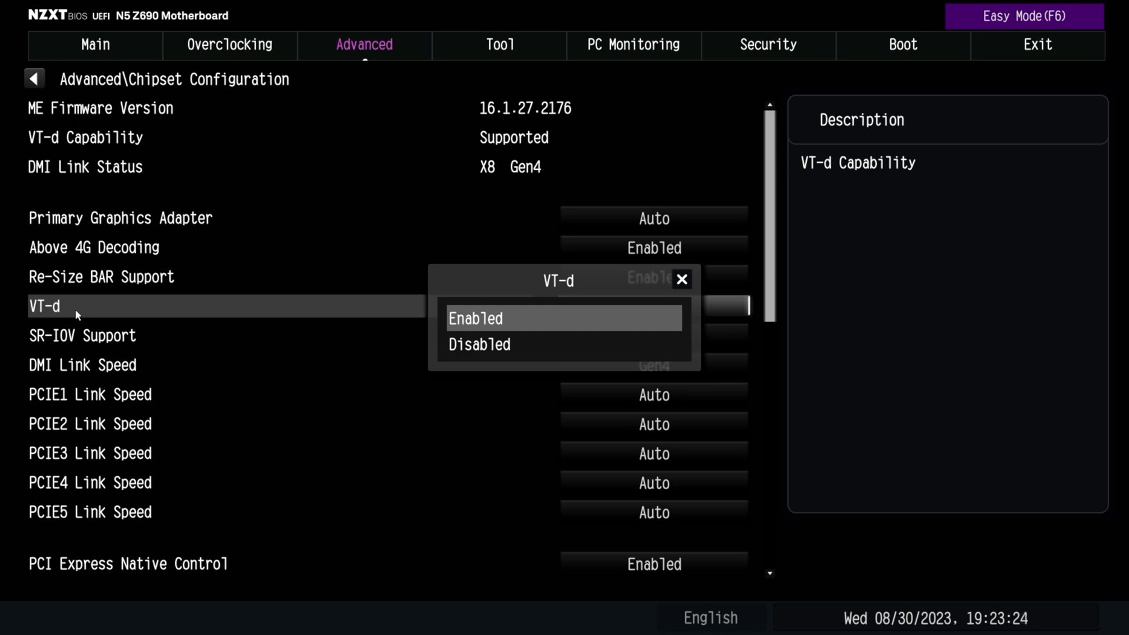
left_click(682, 279)
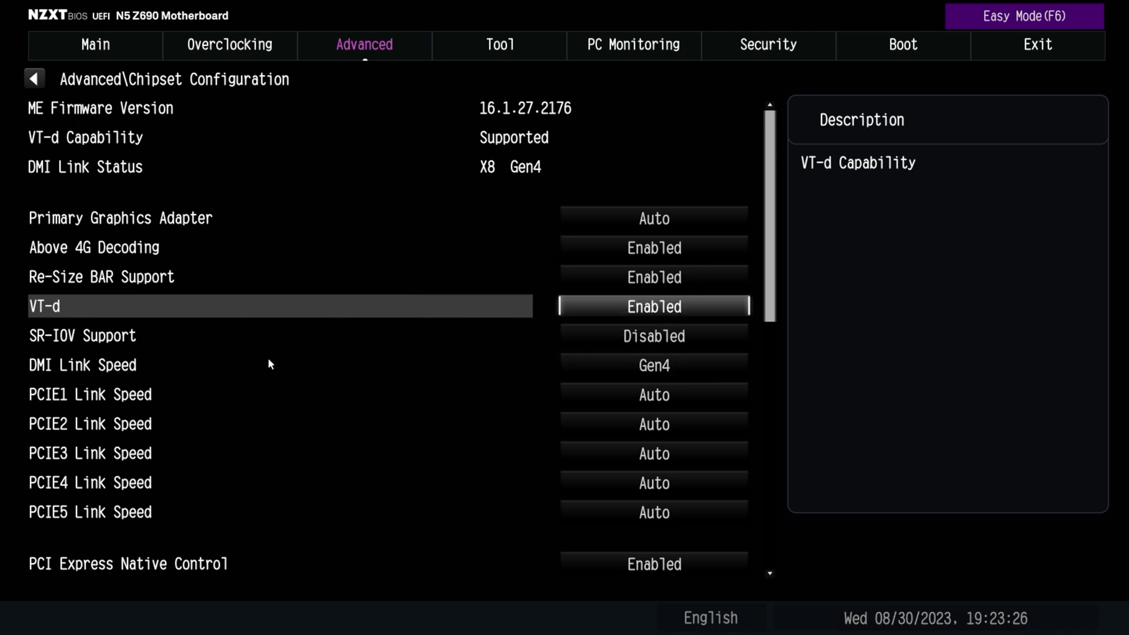
left_click(92, 340)
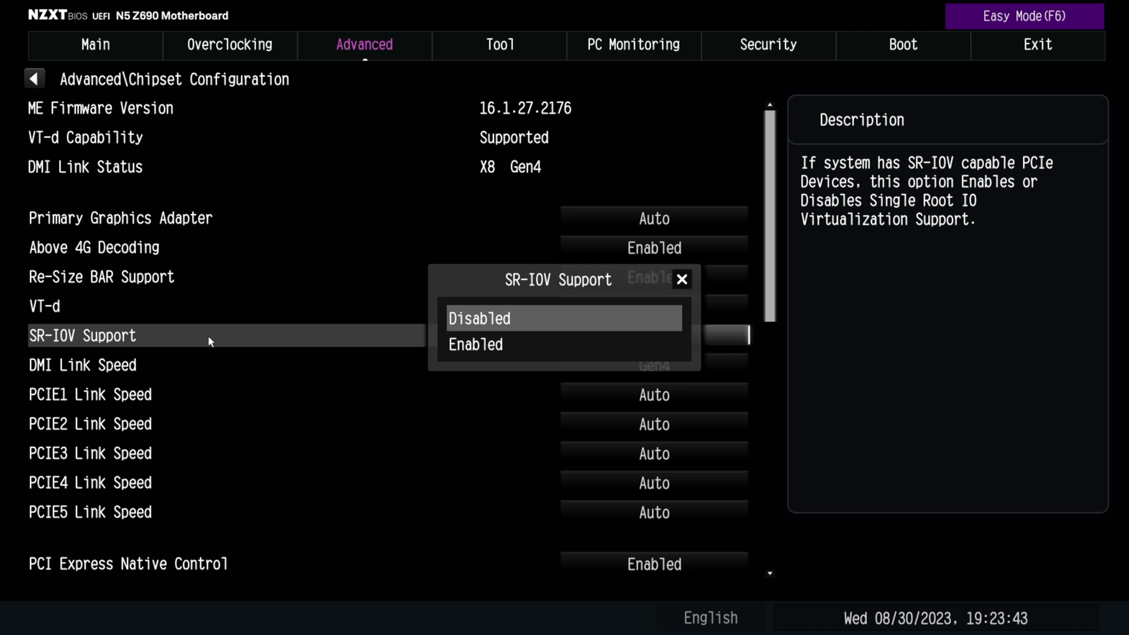
key("Escape")
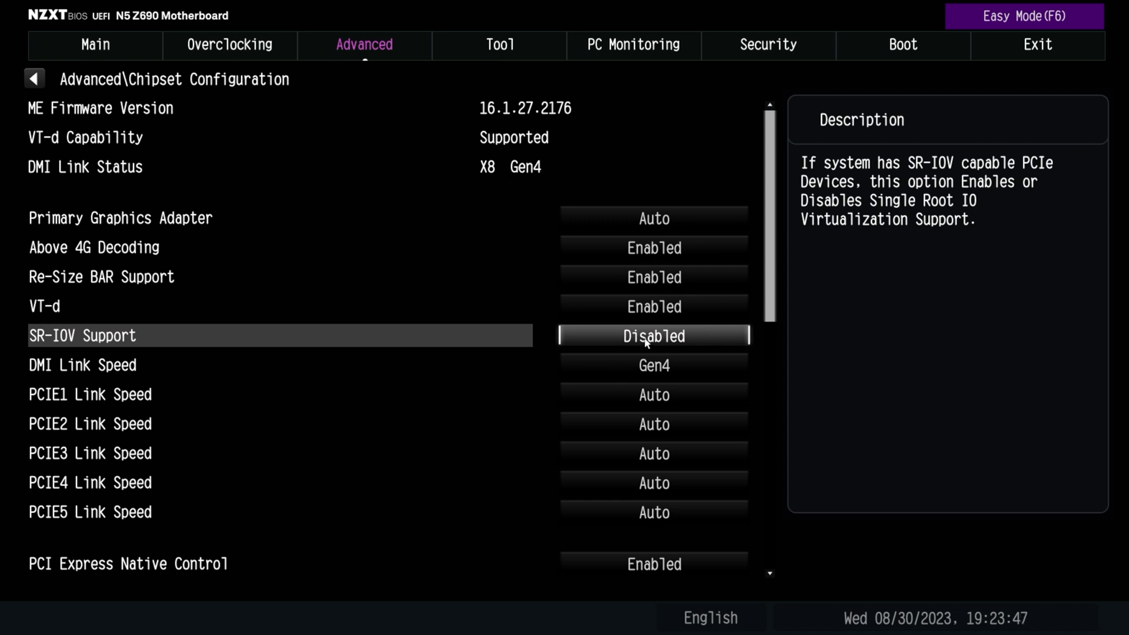
Select Gen4 as the DMI Link Speed and Auto as the PCIE1 Link Speed
left_click(108, 365)
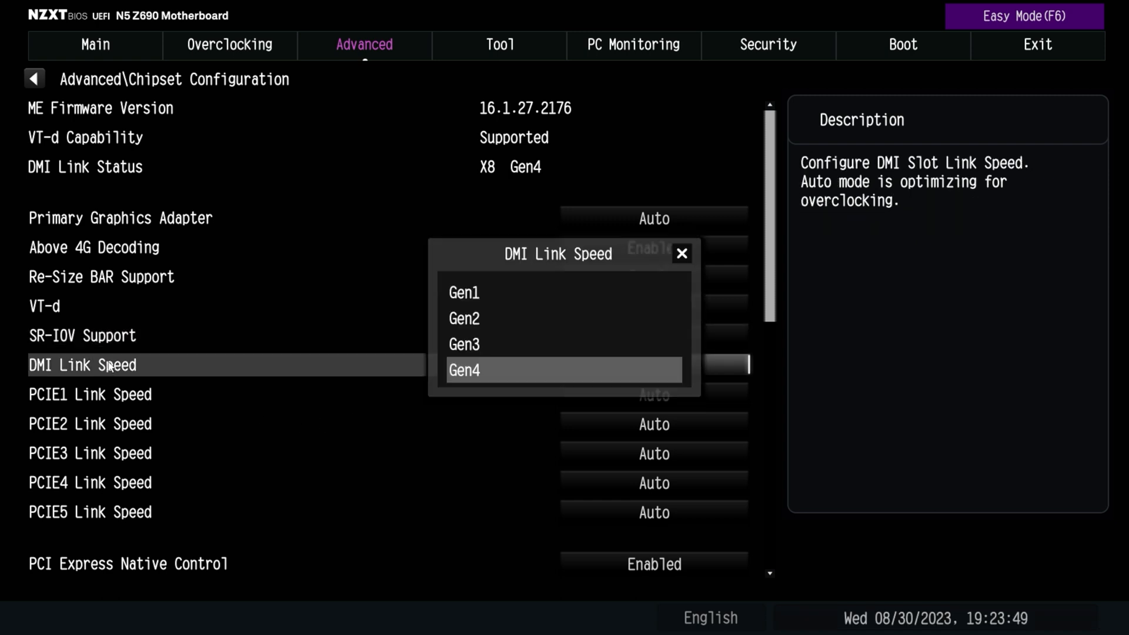
left_click(536, 379)
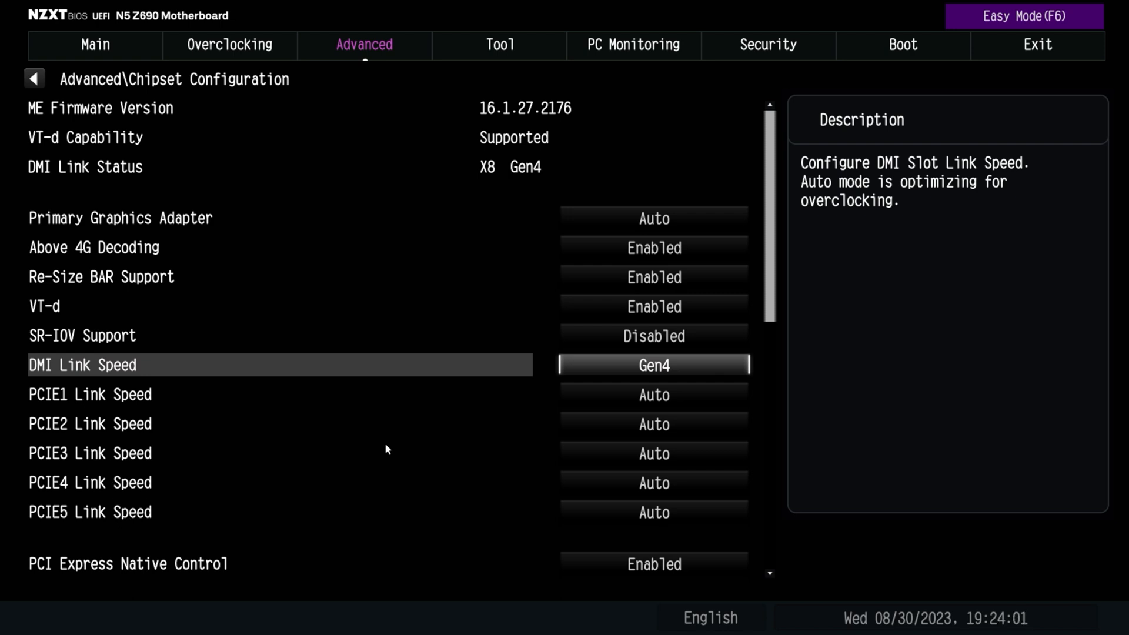
left_click(656, 396)
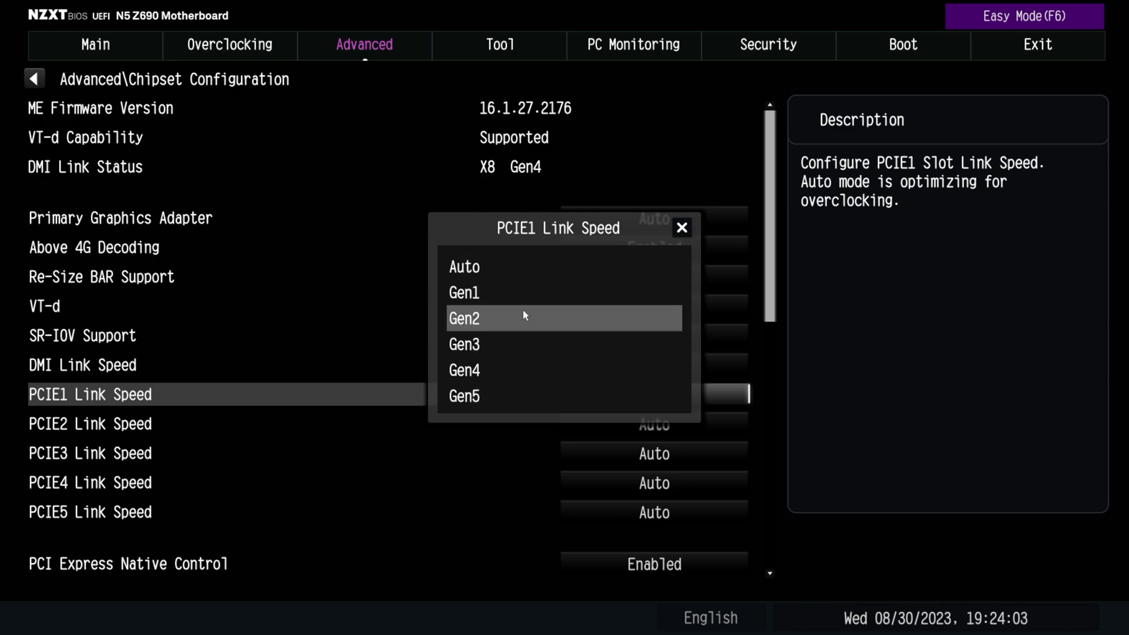
key("Up")
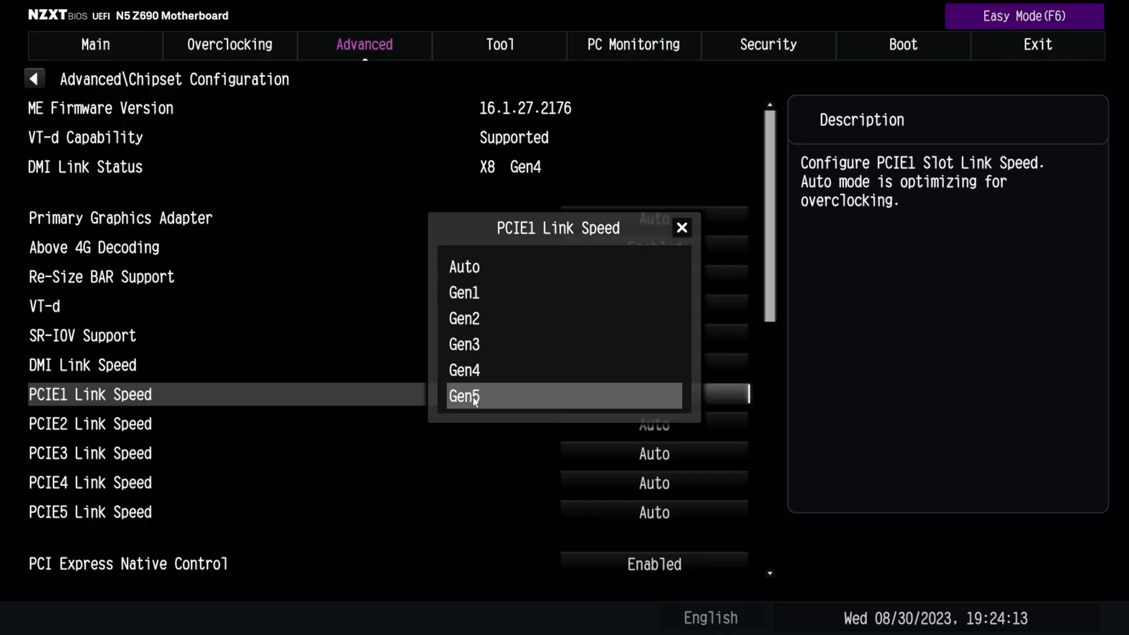
left_click(465, 272)
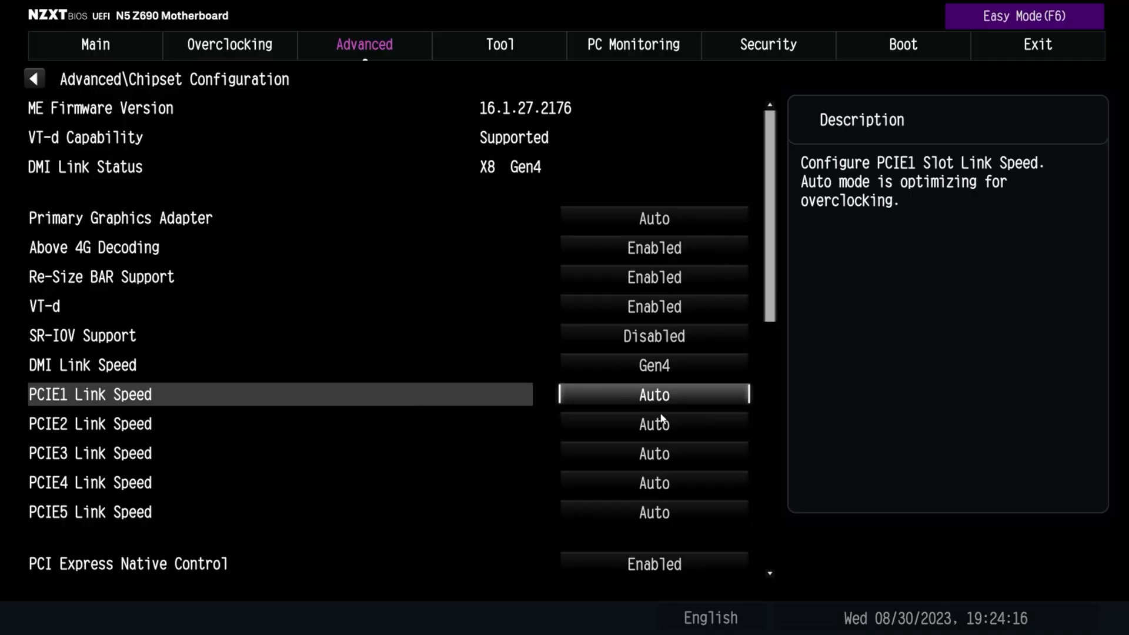
left_click(648, 396)
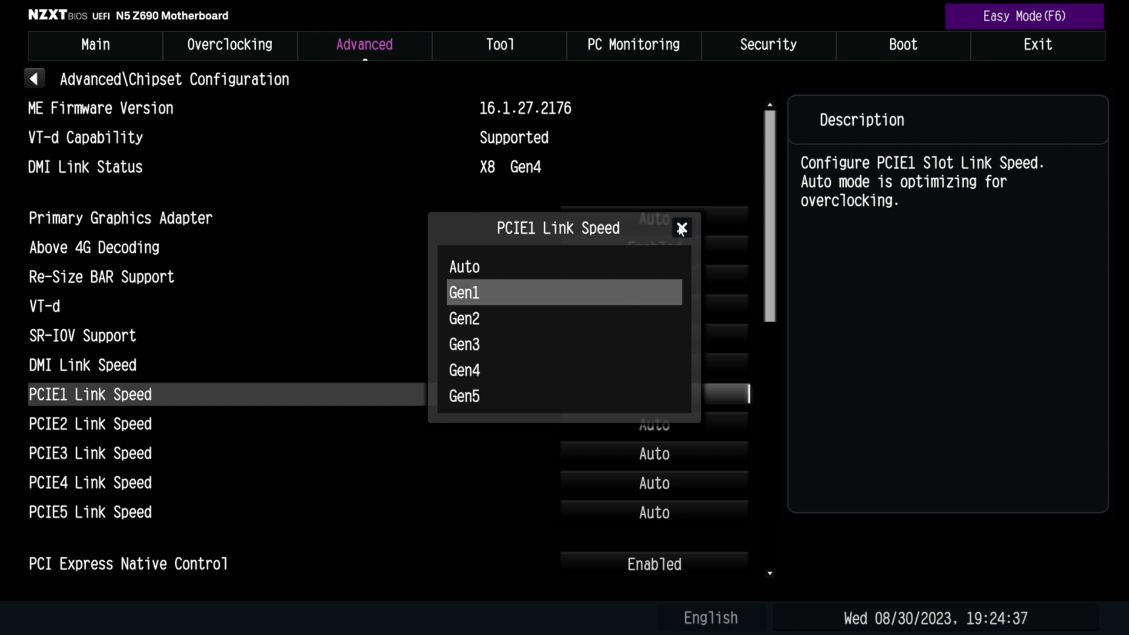
left_click(581, 263)
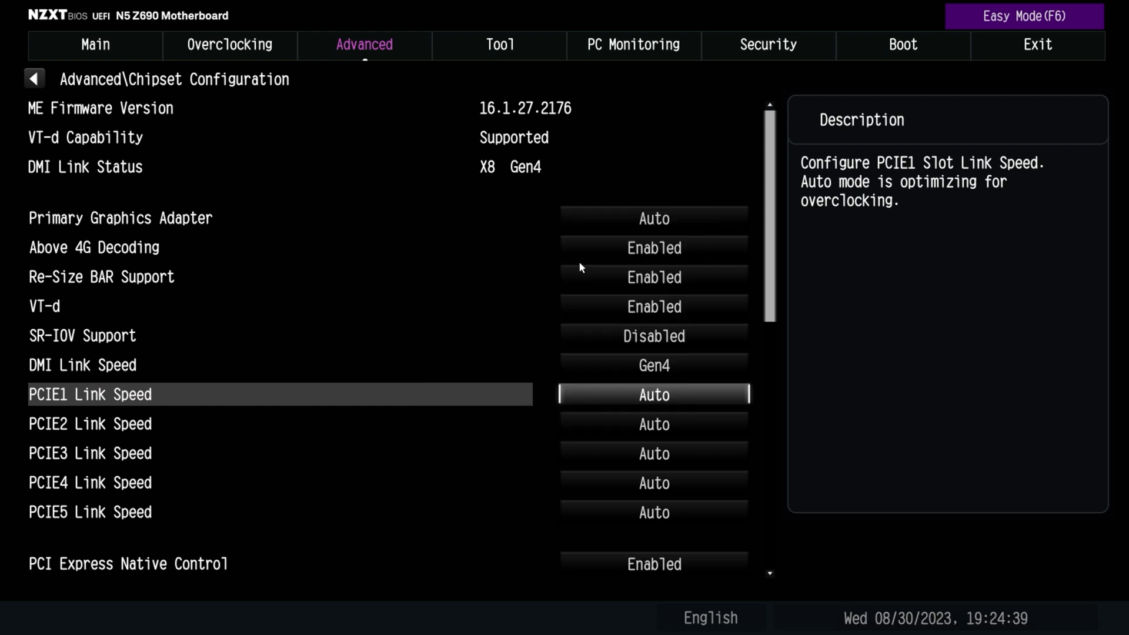
View the link speed options for PCIE5, PCIE3 and PCIE4 without changing them
left_click(623, 510)
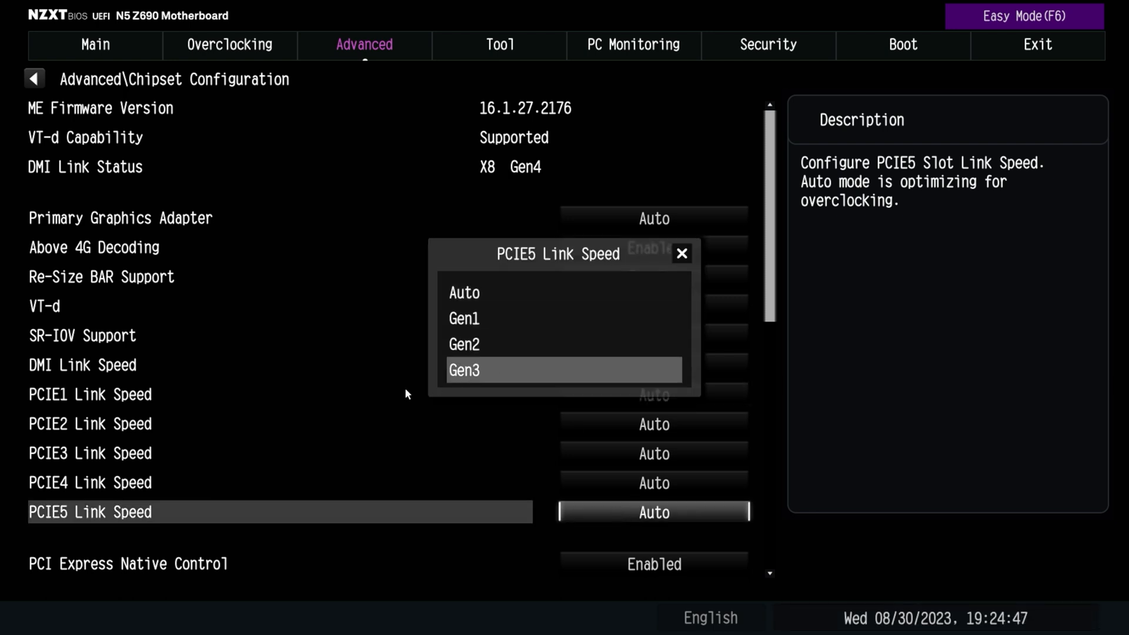
left_click(683, 253)
left_click(626, 453)
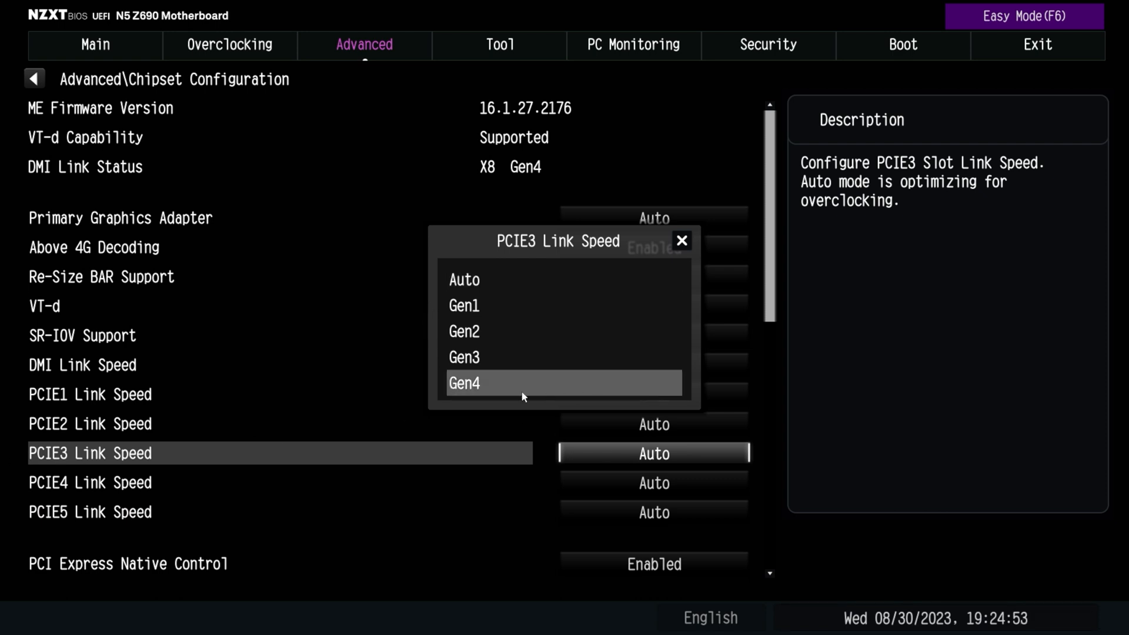
left_click(682, 240)
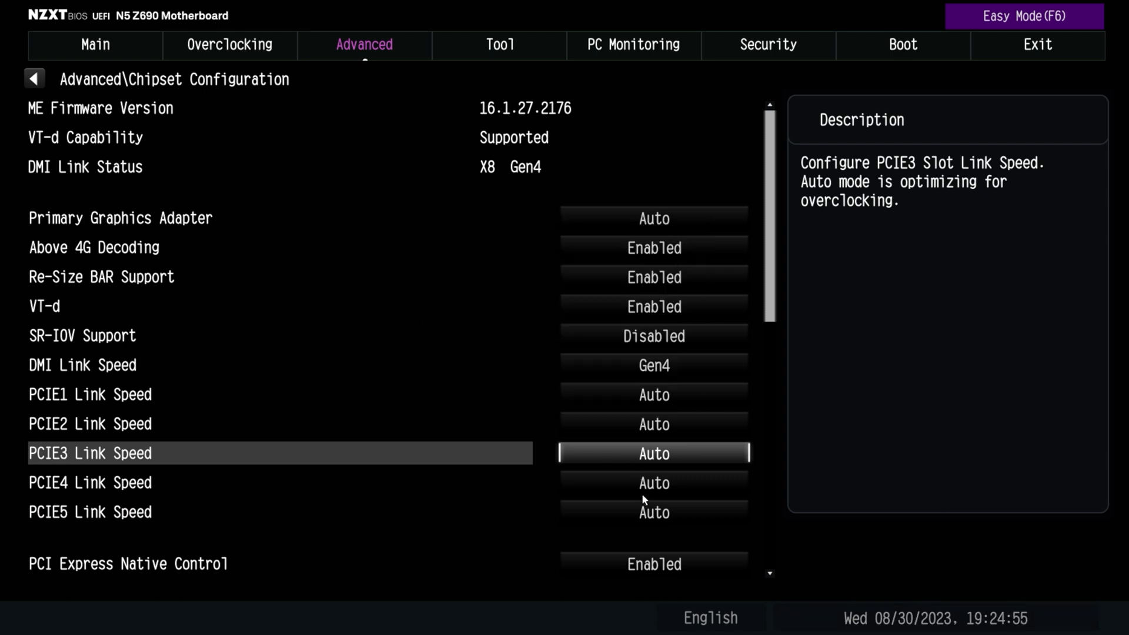
left_click(593, 481)
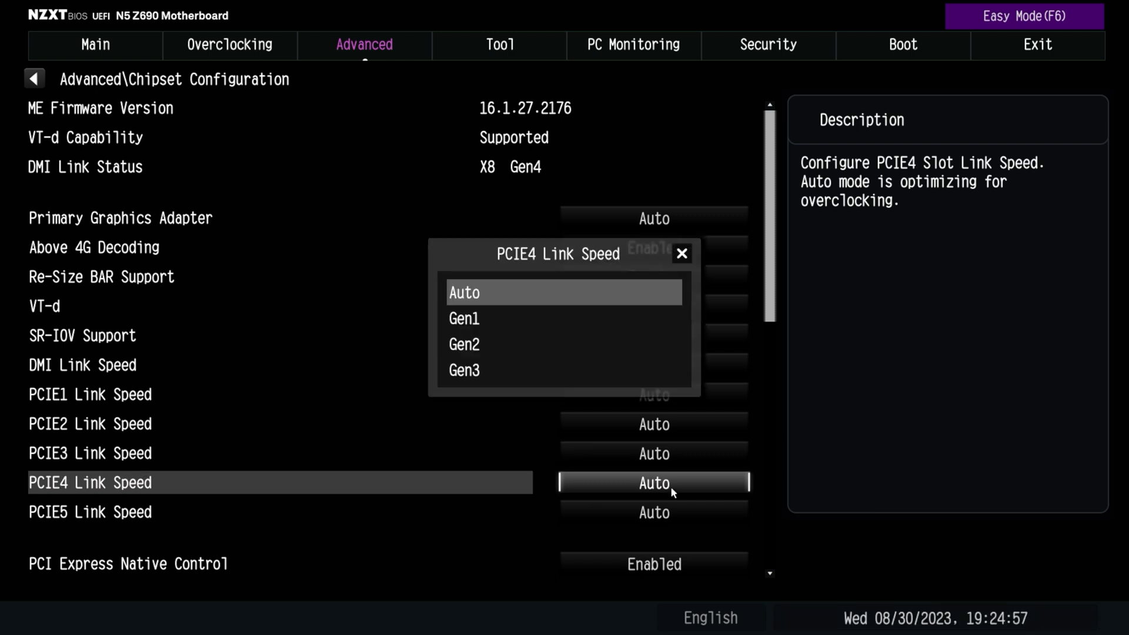
left_click(681, 254)
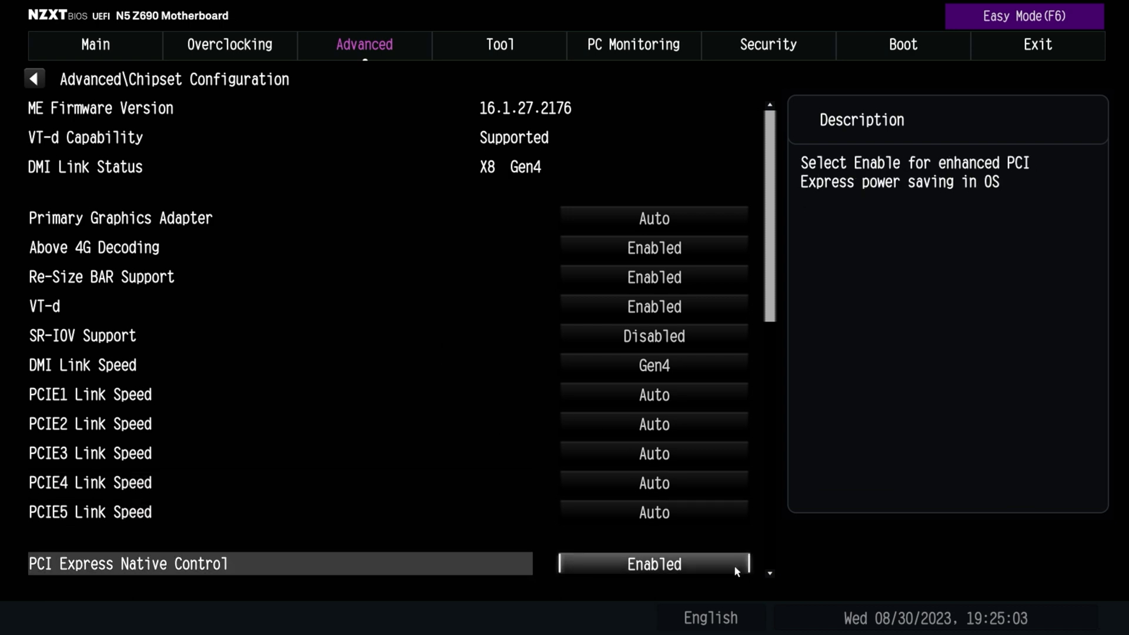
Examine PCI Express Native Control and the ASPM power-saving settings, including the description of PCIE ASPM Support
scroll(735, 560, "down", 2)
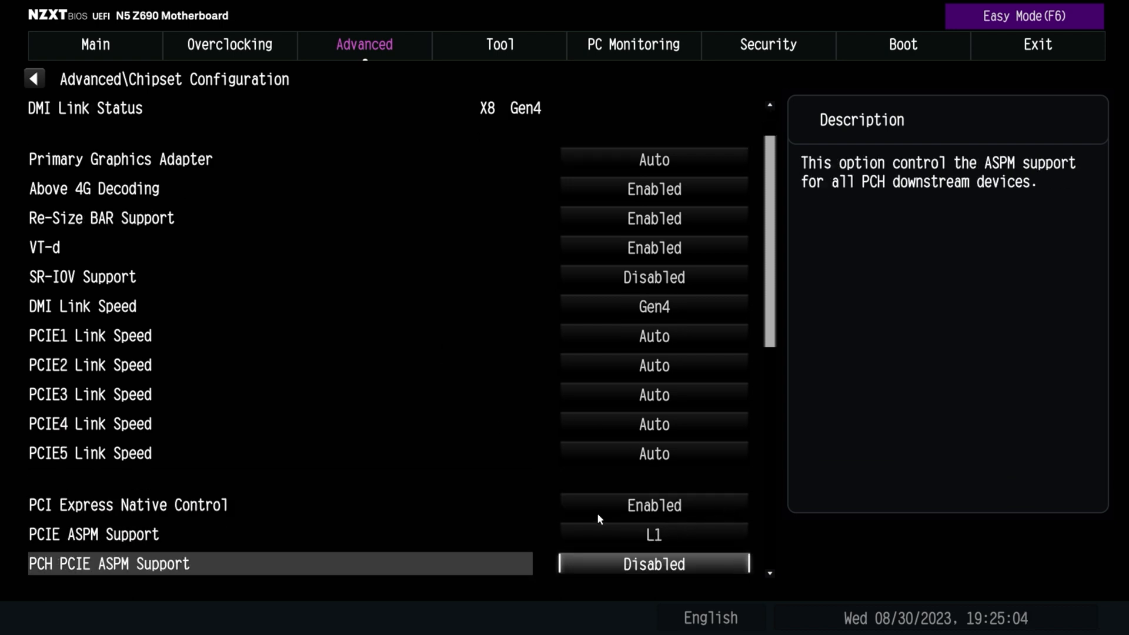
scroll(599, 511, "down", 2)
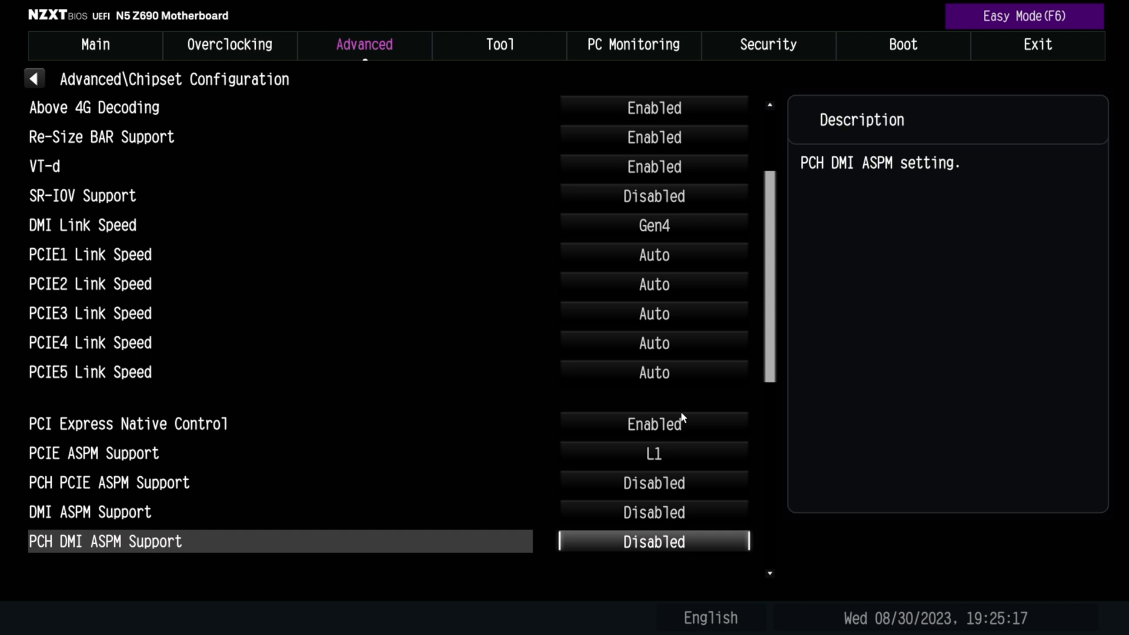
left_click(669, 451)
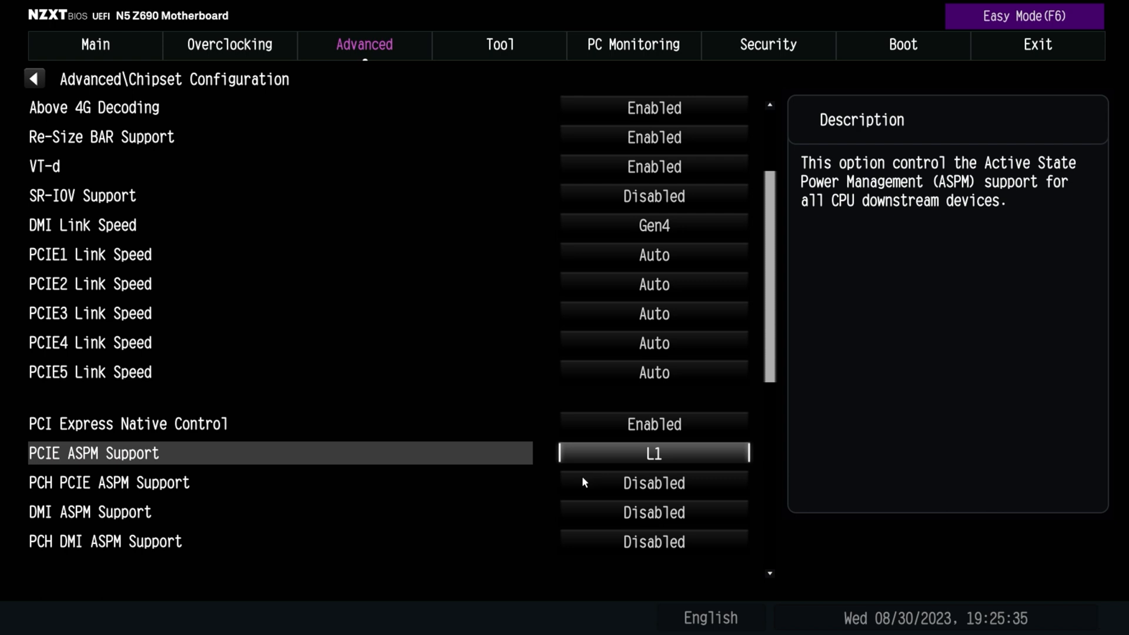
key("Down")
key("Down")
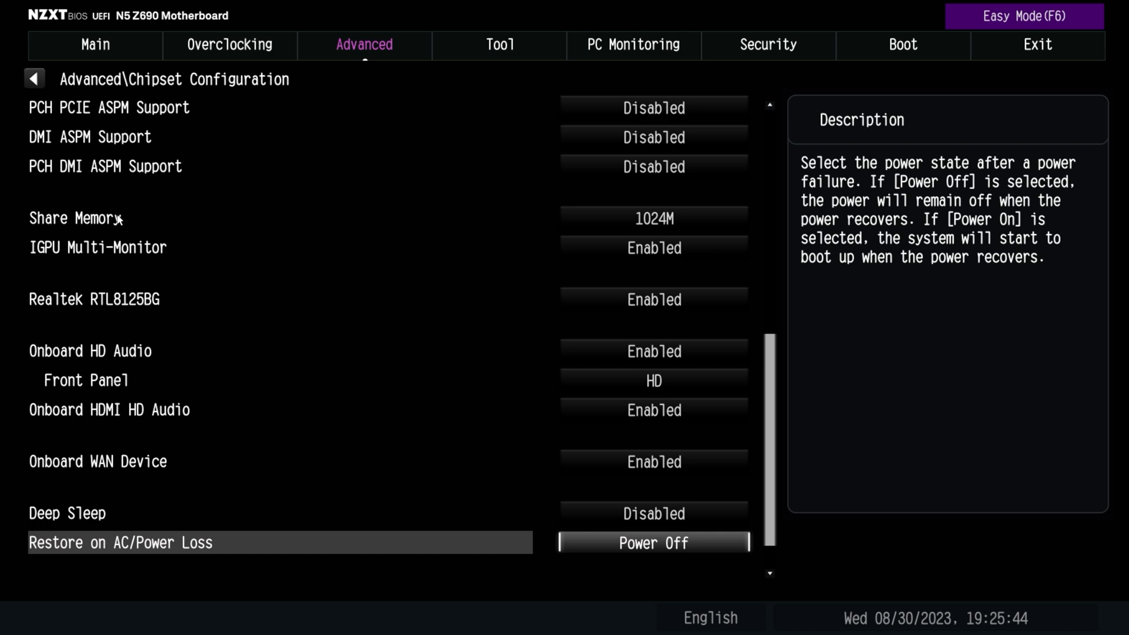
Set Share Memory to Auto and restore it to 1024M
left_click(664, 219)
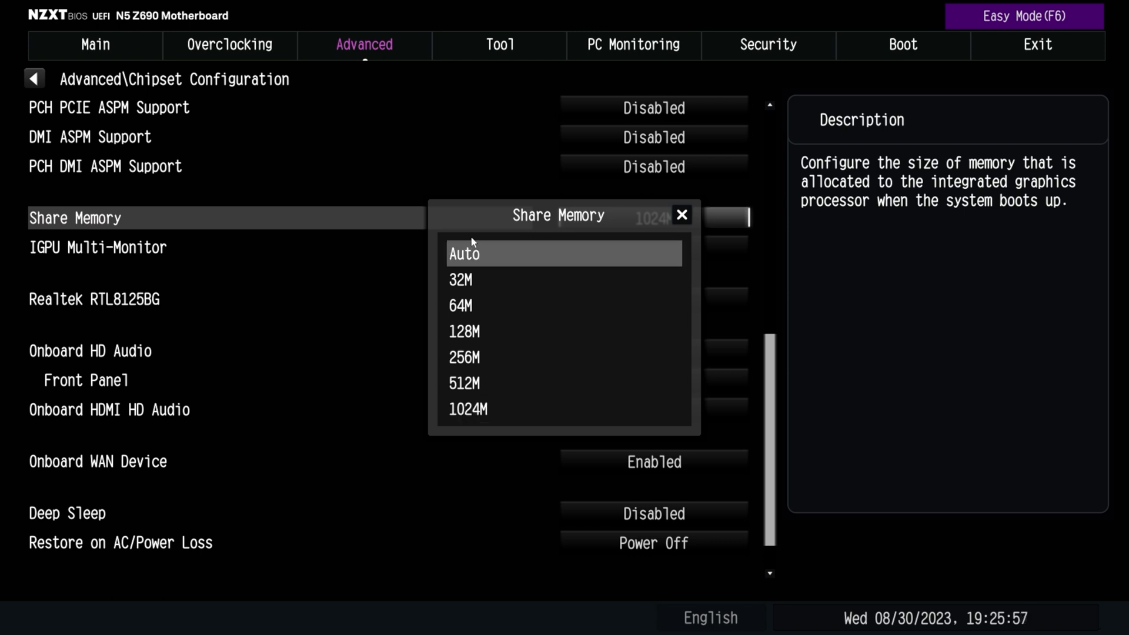
left_click(466, 256)
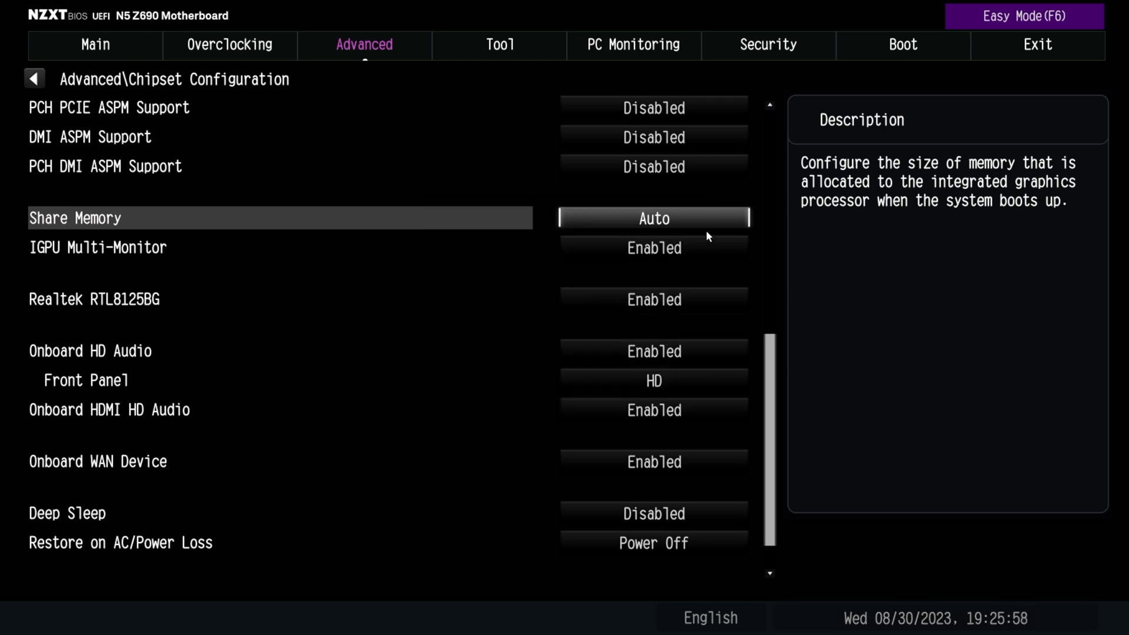
left_click(684, 217)
left_click(461, 408)
View the IGPU Multi-Monitor options without changing them and select Enabled for the Realtek RTL8125BG onboard LAN
left_click(652, 253)
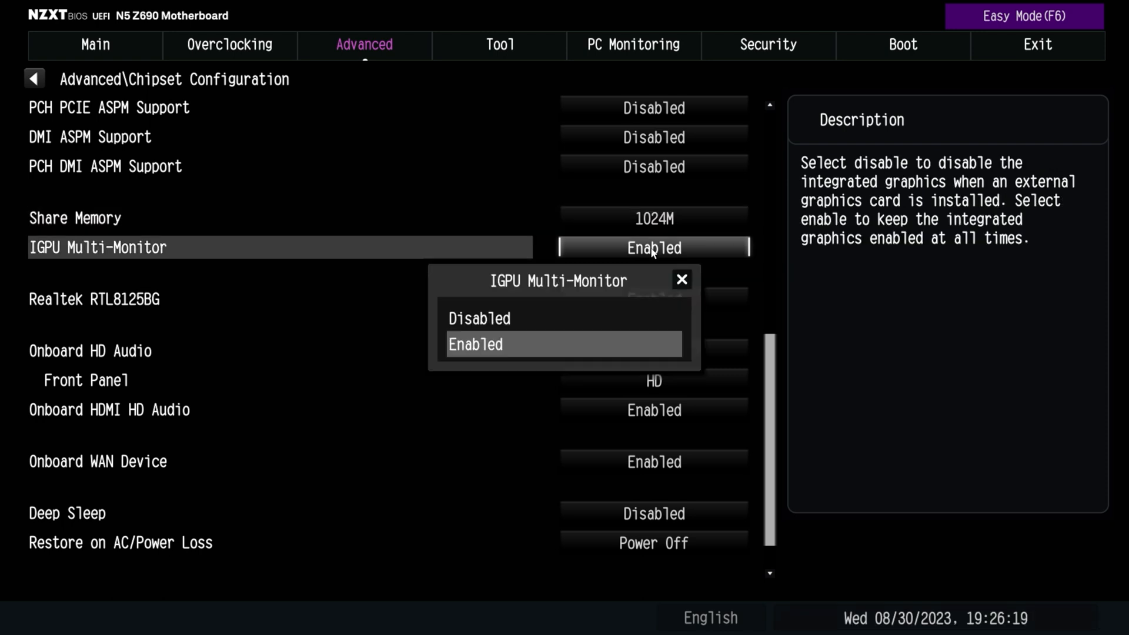
left_click(681, 281)
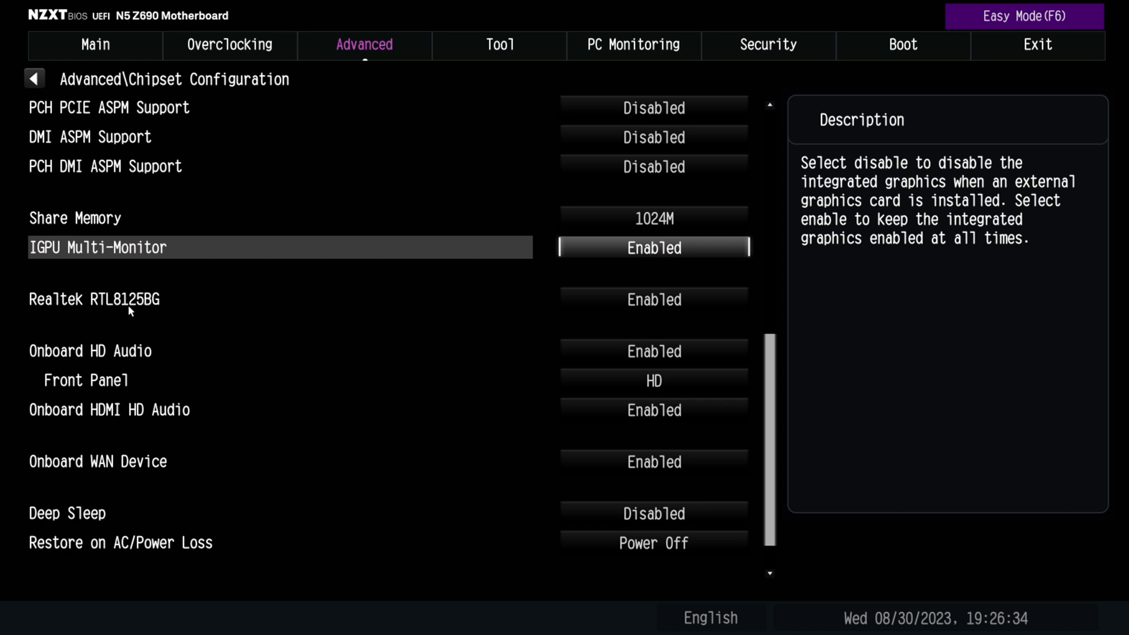
left_click(624, 309)
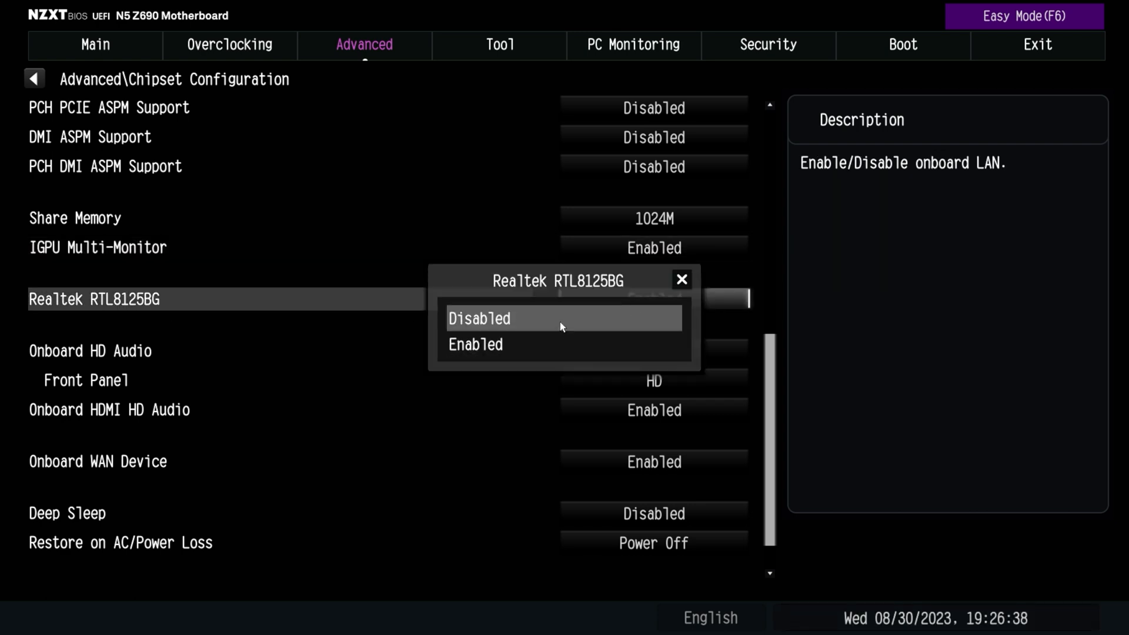
left_click(549, 347)
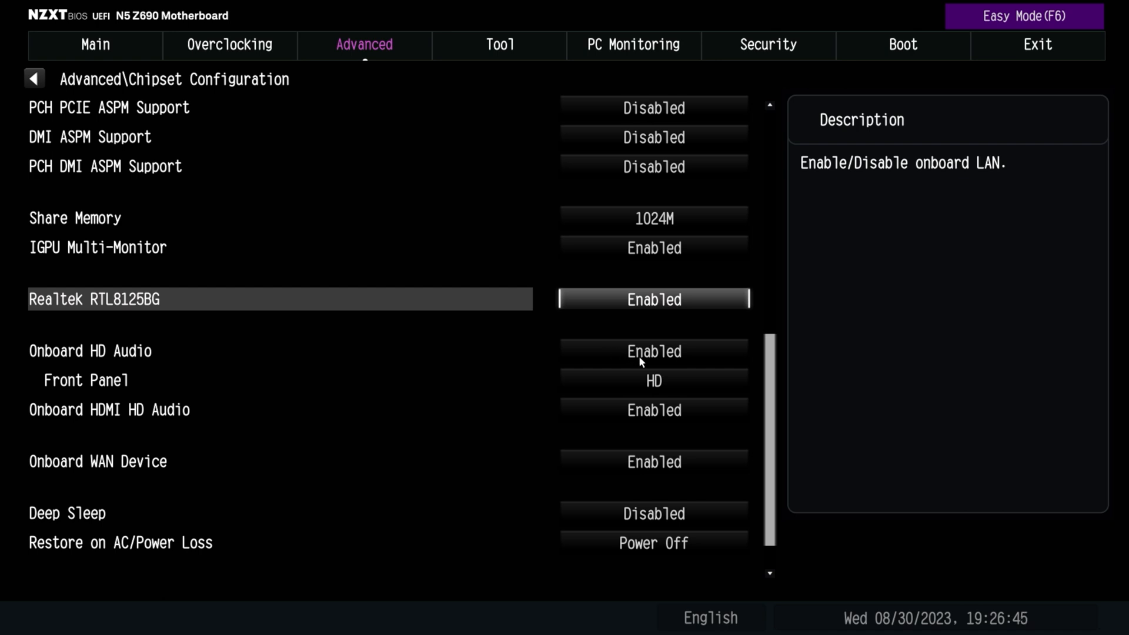
Select HD for the Front Panel audio and Enabled for Onboard HDMI HD Audio, and keep Onboard WAN Device unchanged after viewing its options
left_click(639, 379)
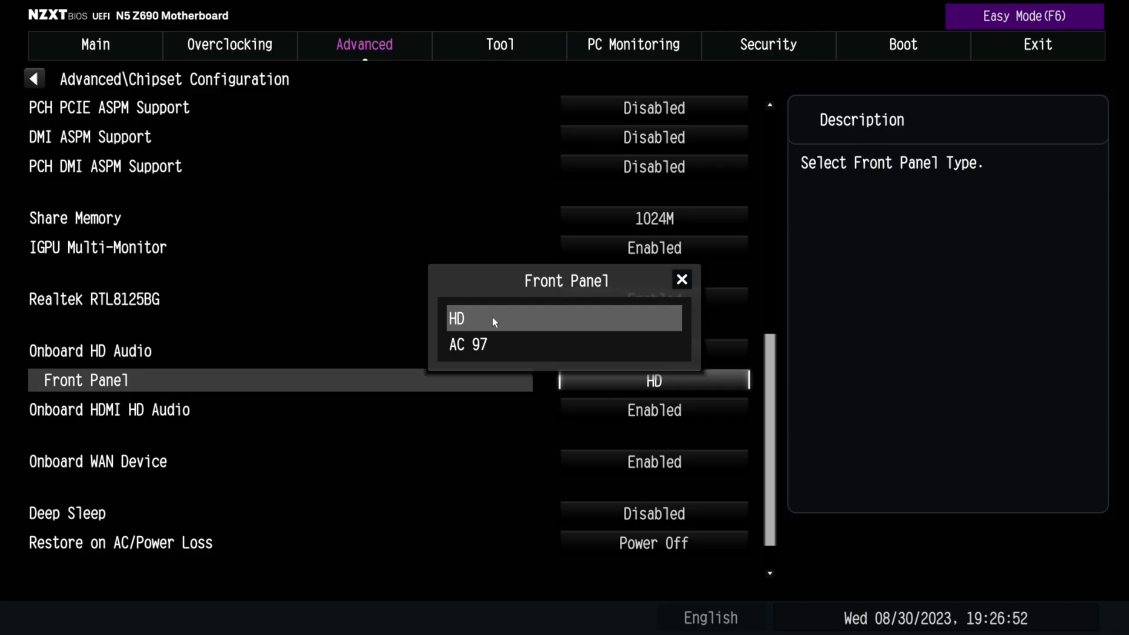
left_click(492, 320)
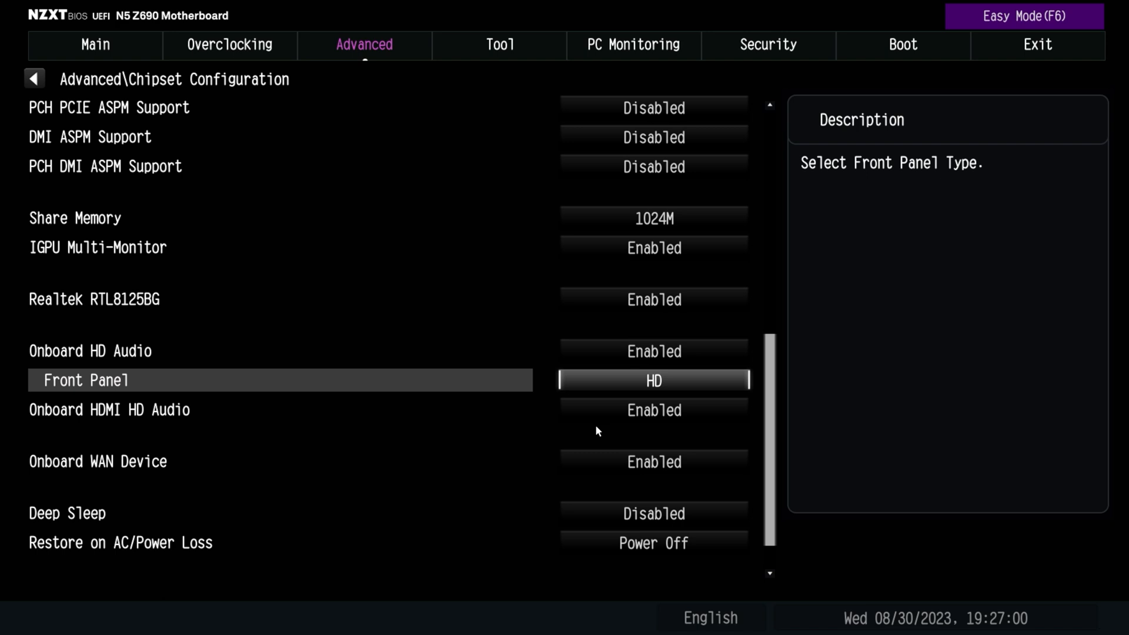
left_click(636, 411)
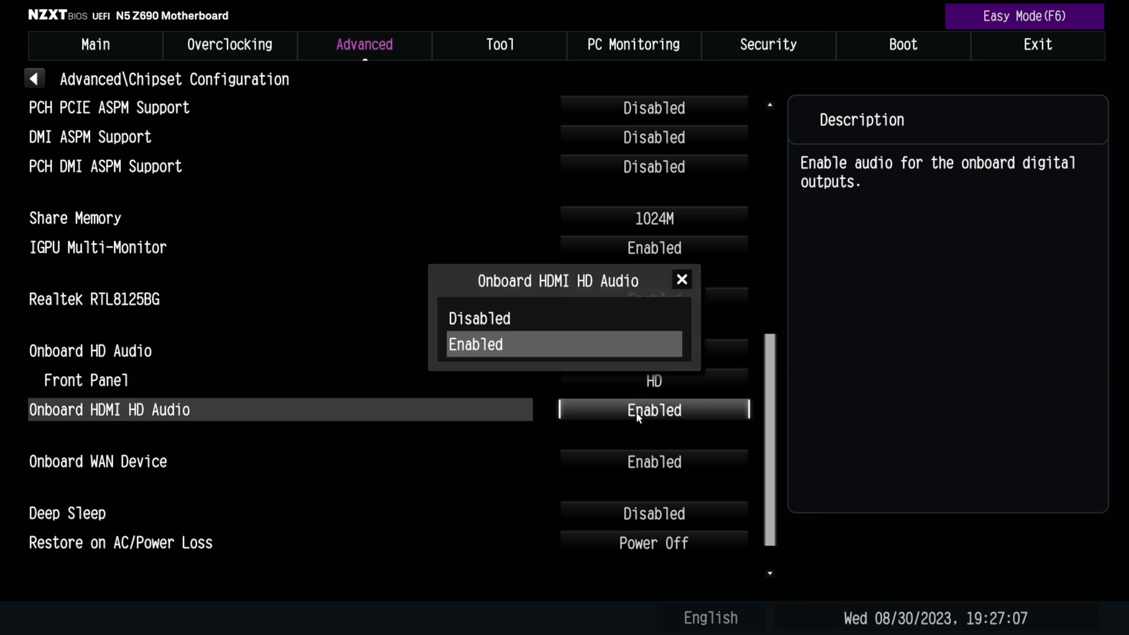
left_click(578, 353)
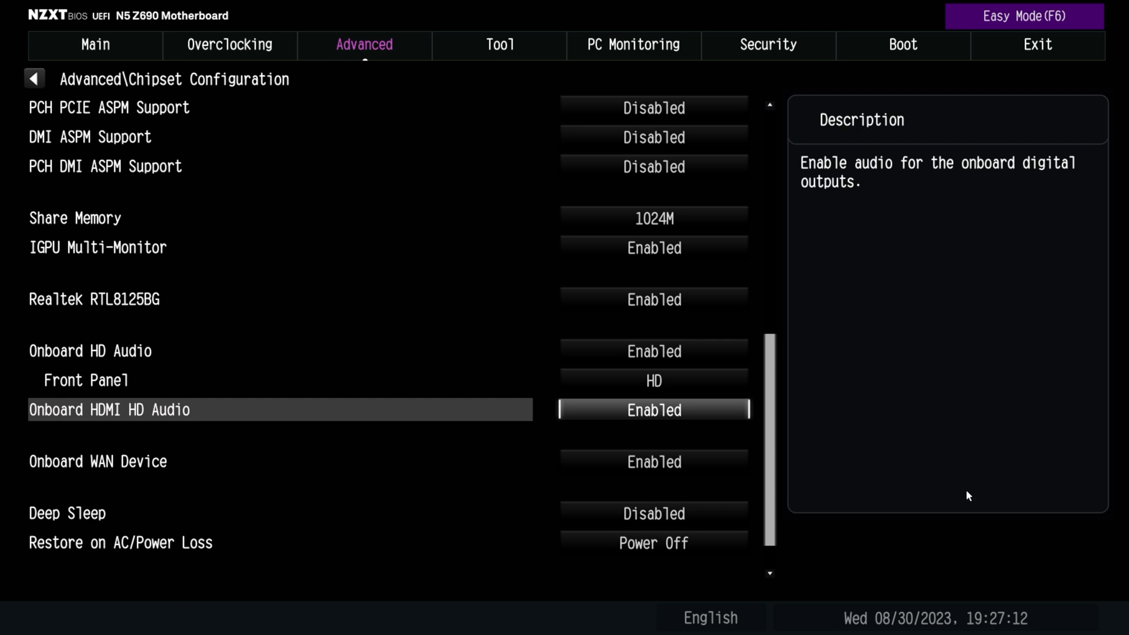
left_click(637, 469)
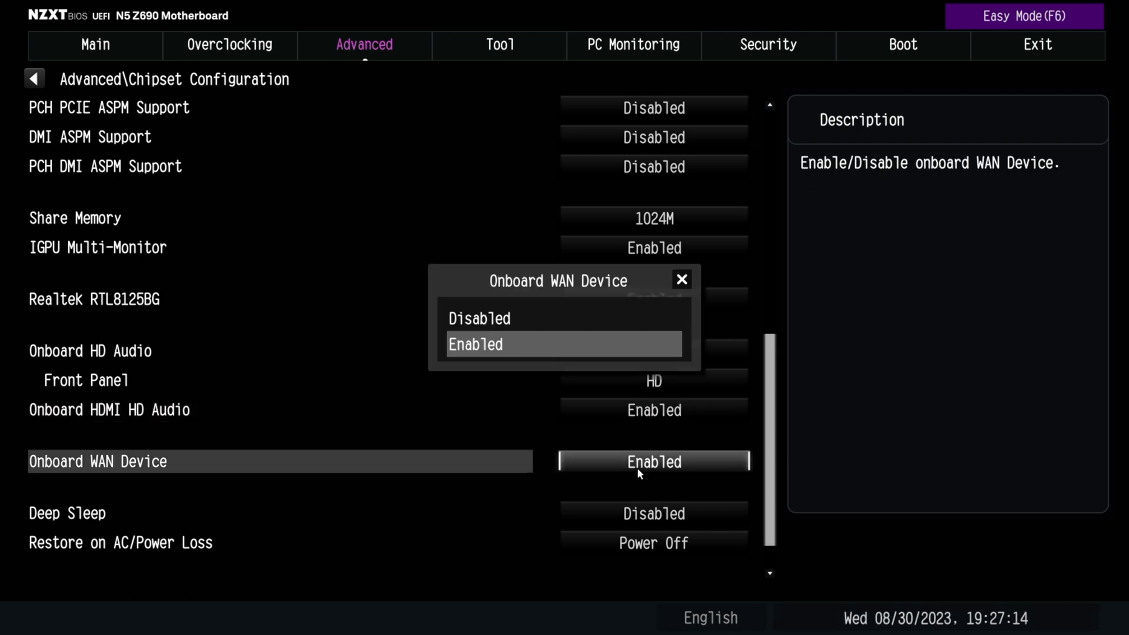
left_click(681, 281)
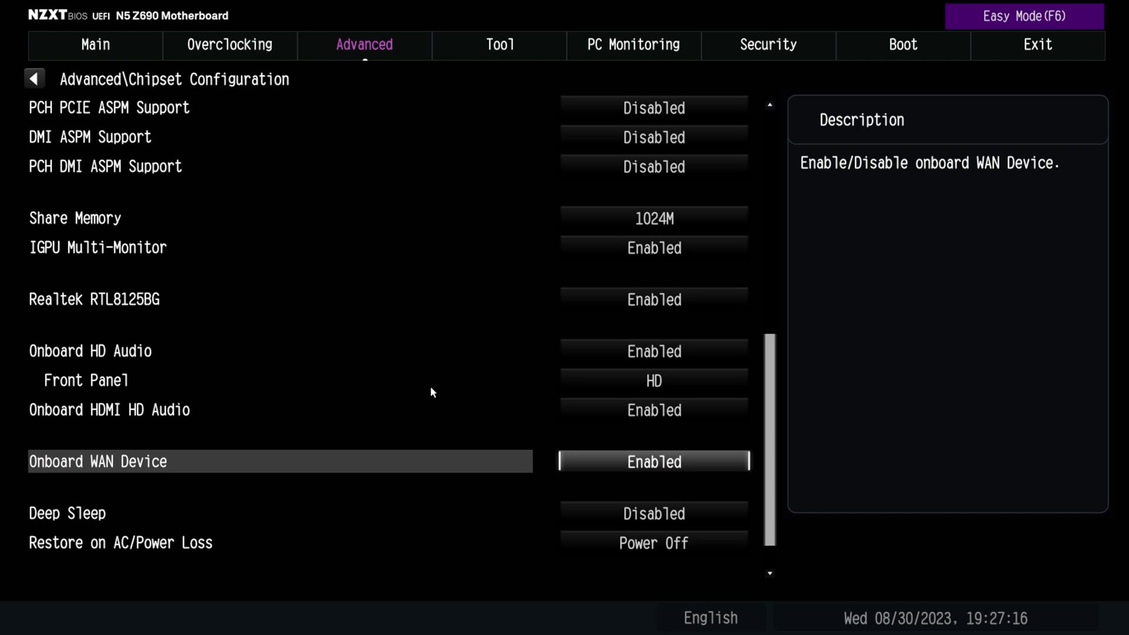
Select Power Off for Restore on AC/Power Loss and leave the Chipset Configuration
scroll(362, 434, "down", 2)
scroll(739, 556, "down", 1)
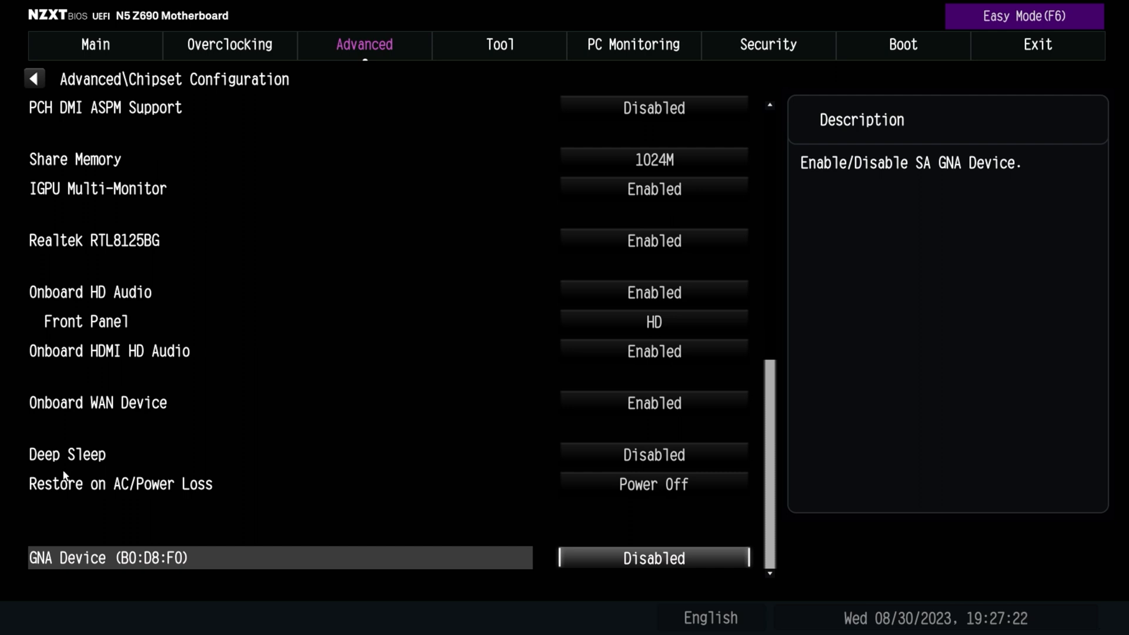
left_click(644, 485)
left_click(518, 348)
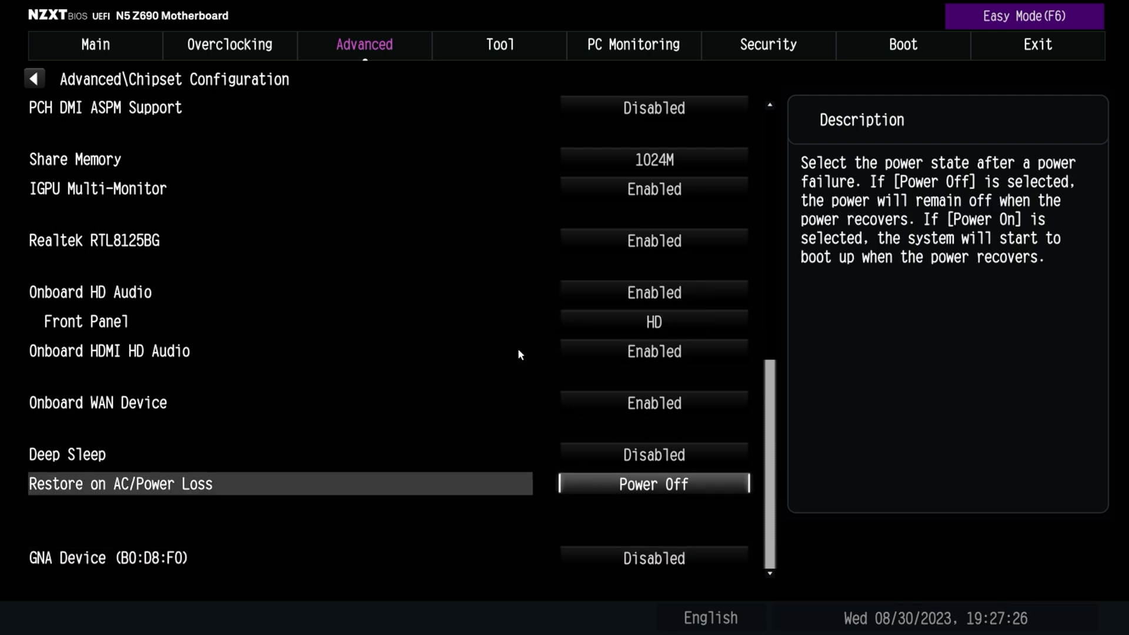
left_click(72, 563)
key("Escape")
key("Escape")
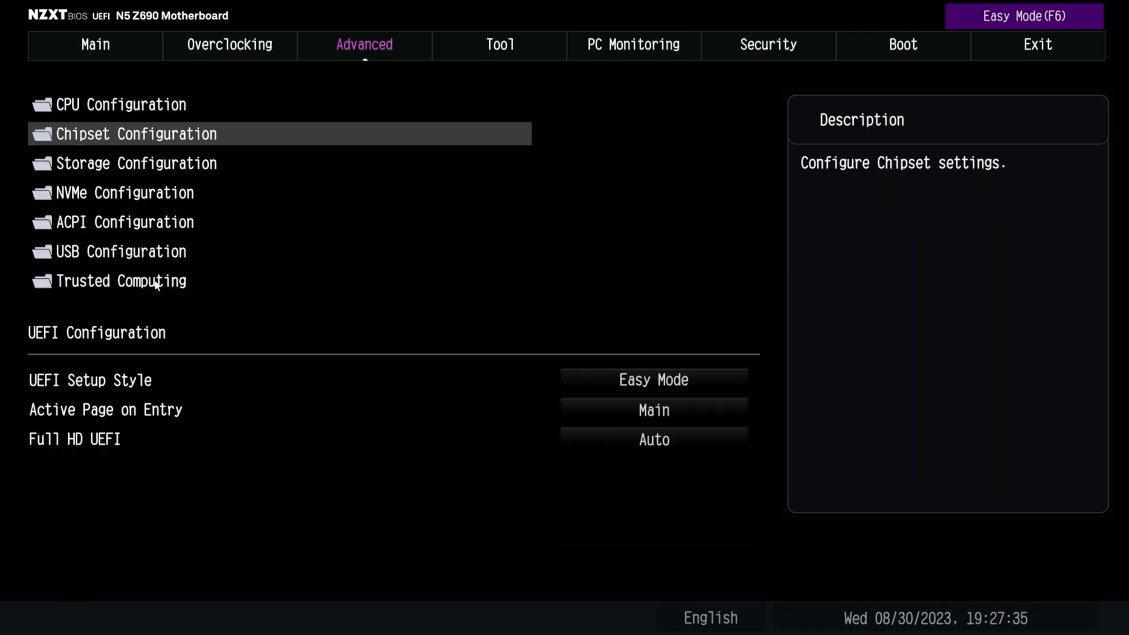
Review the Storage Configuration, including the SATA Mode Selection options, and the NVMe Configuration's drive information
left_click(96, 170)
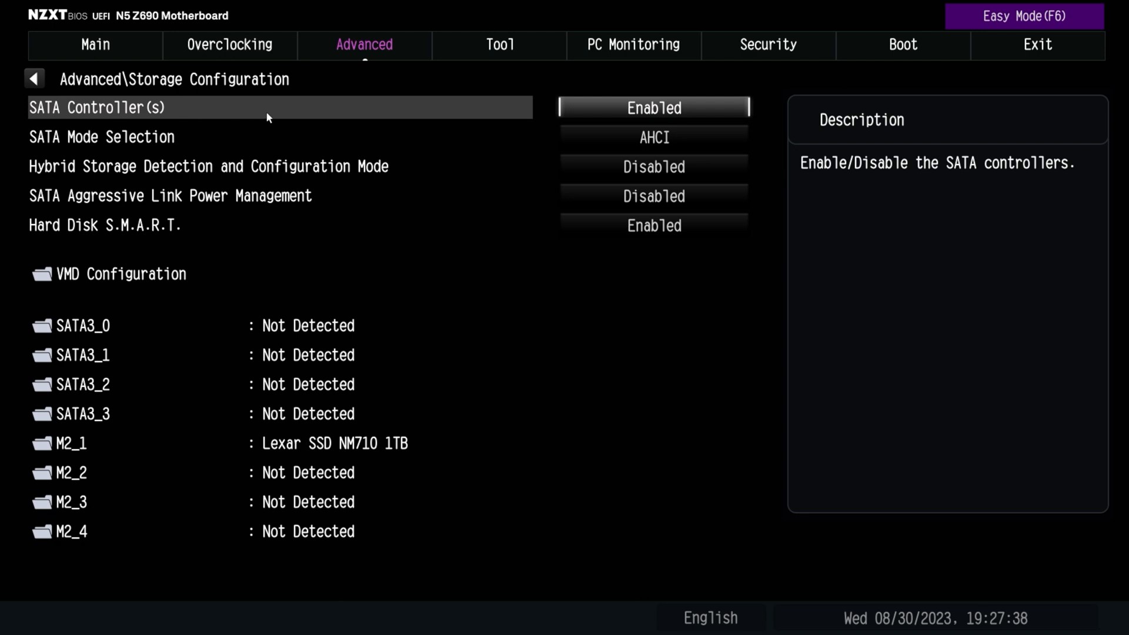
left_click(362, 146)
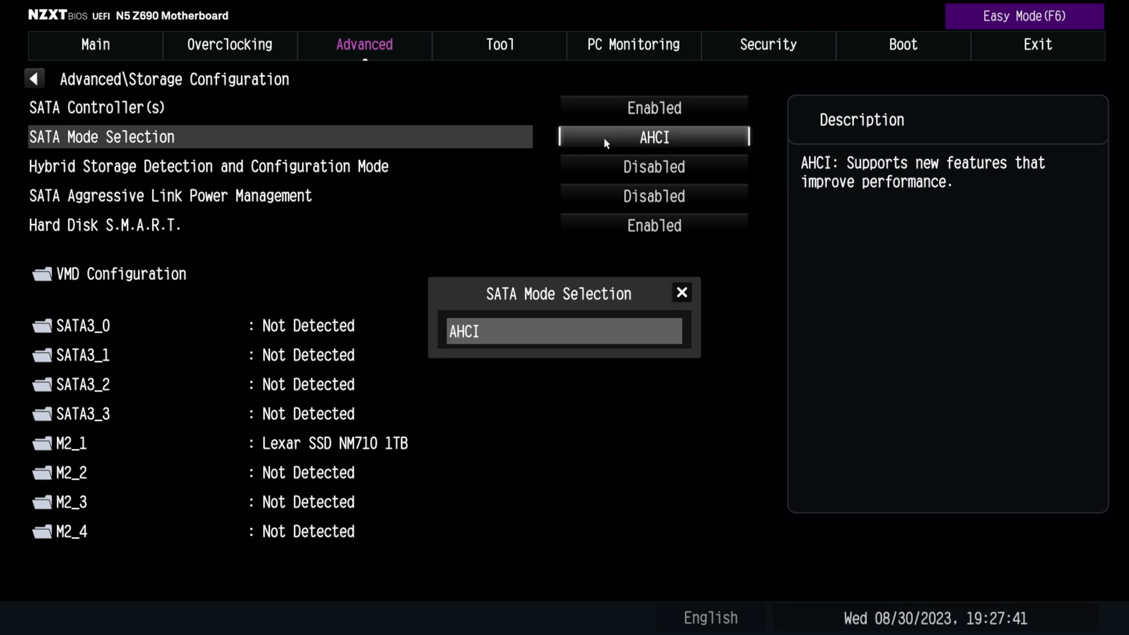
left_click(682, 293)
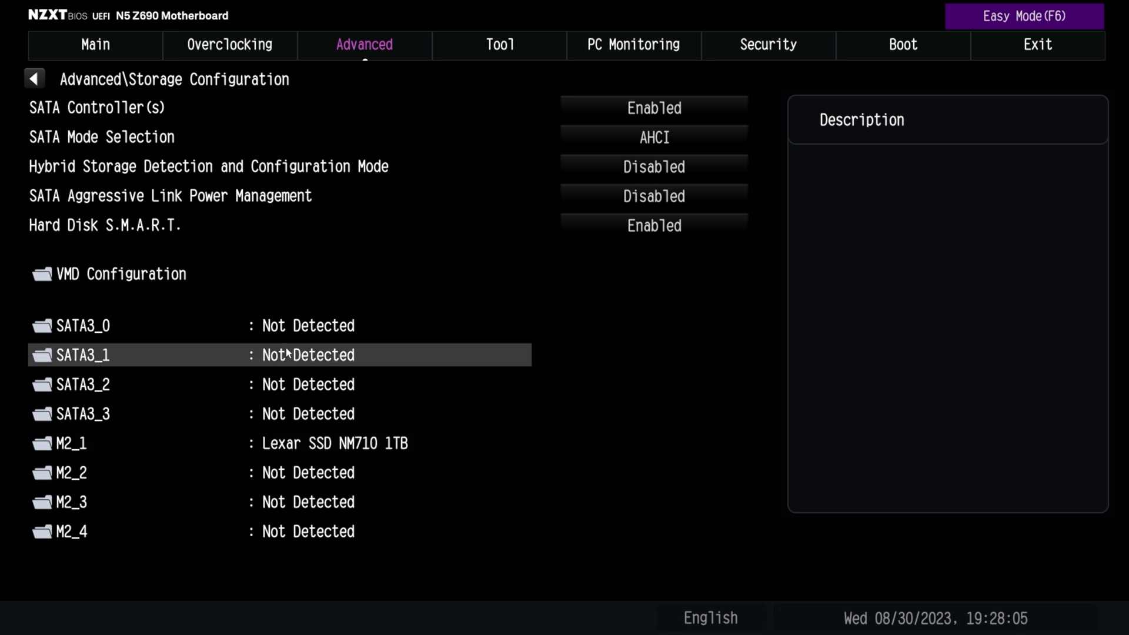
key("Escape")
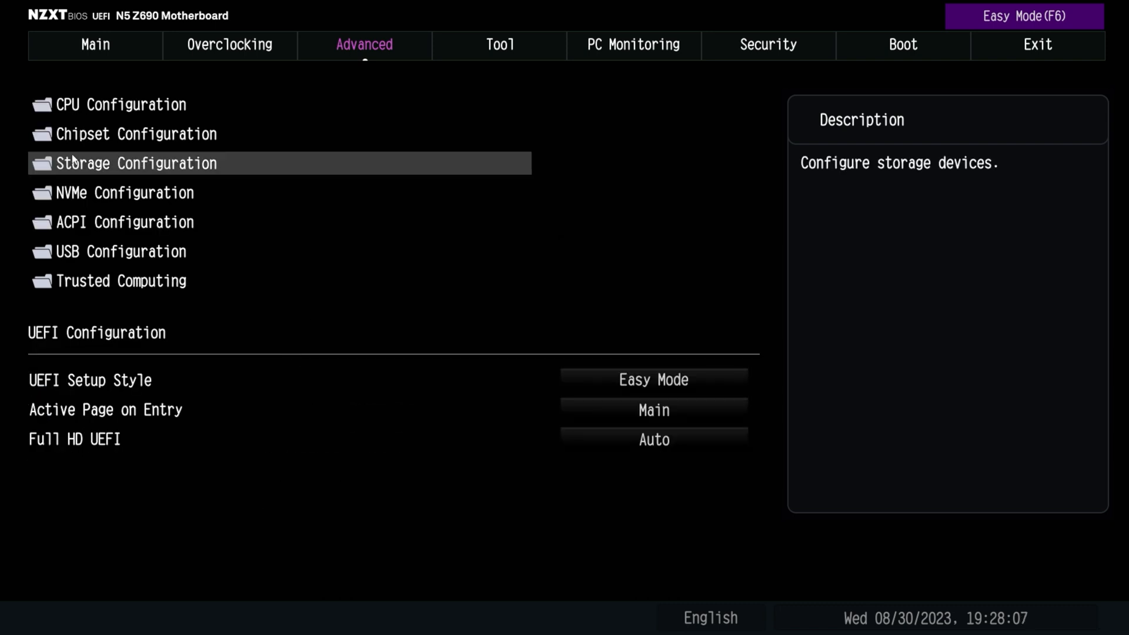
left_click(92, 200)
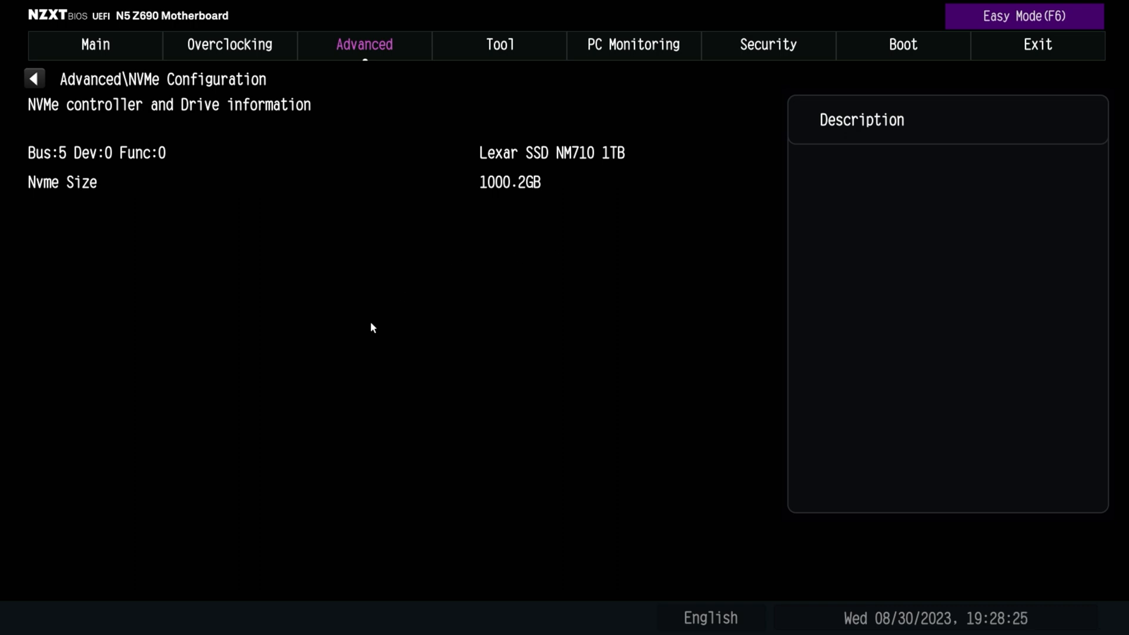
key("Escape")
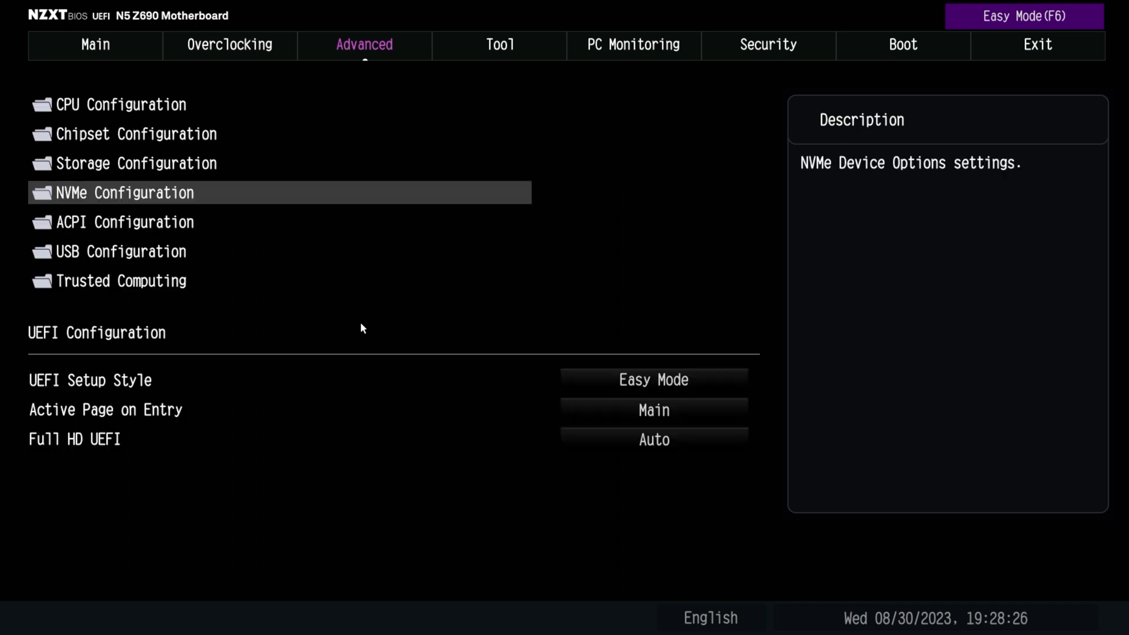
Open the ACPI Configuration and select By OS for RTC Alarm Power On
left_click(82, 227)
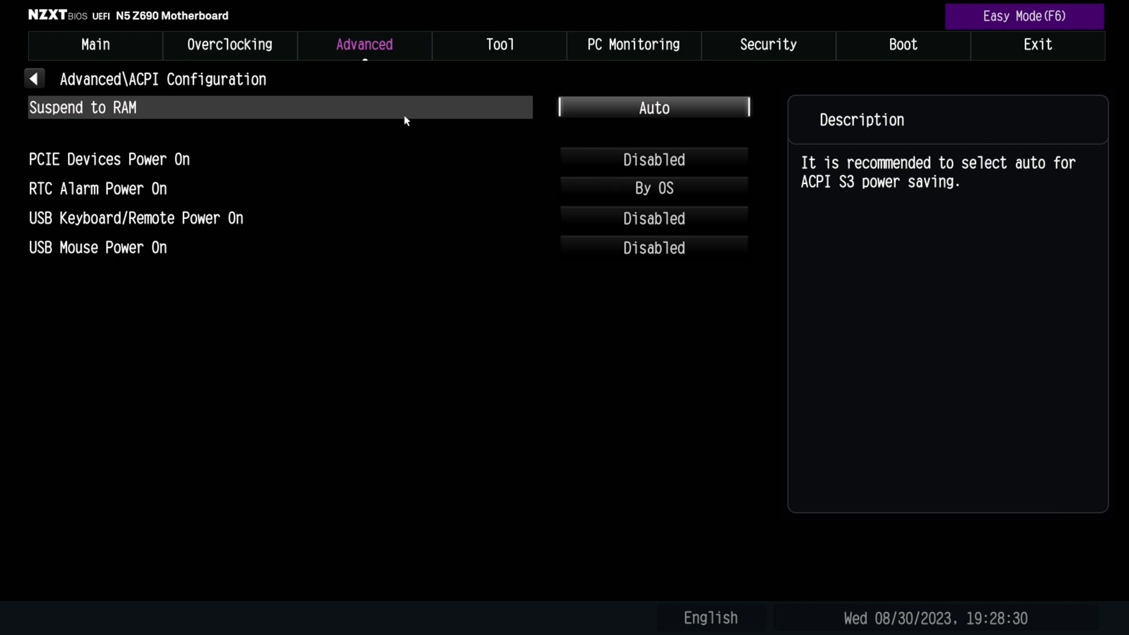
left_click(629, 114)
left_click(654, 192)
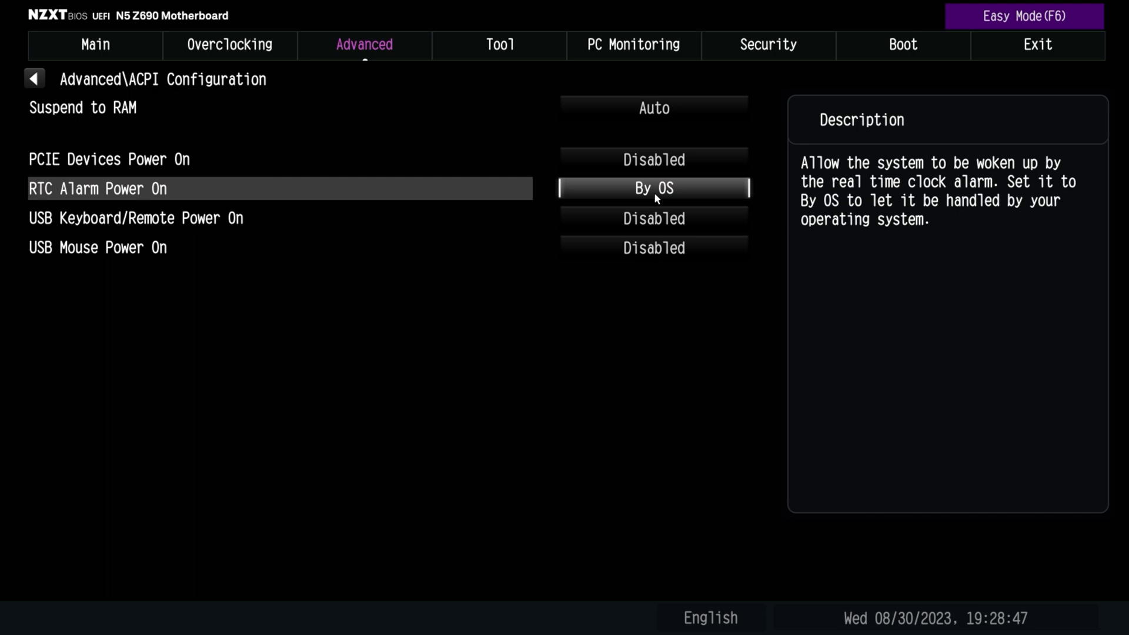
left_click(654, 188)
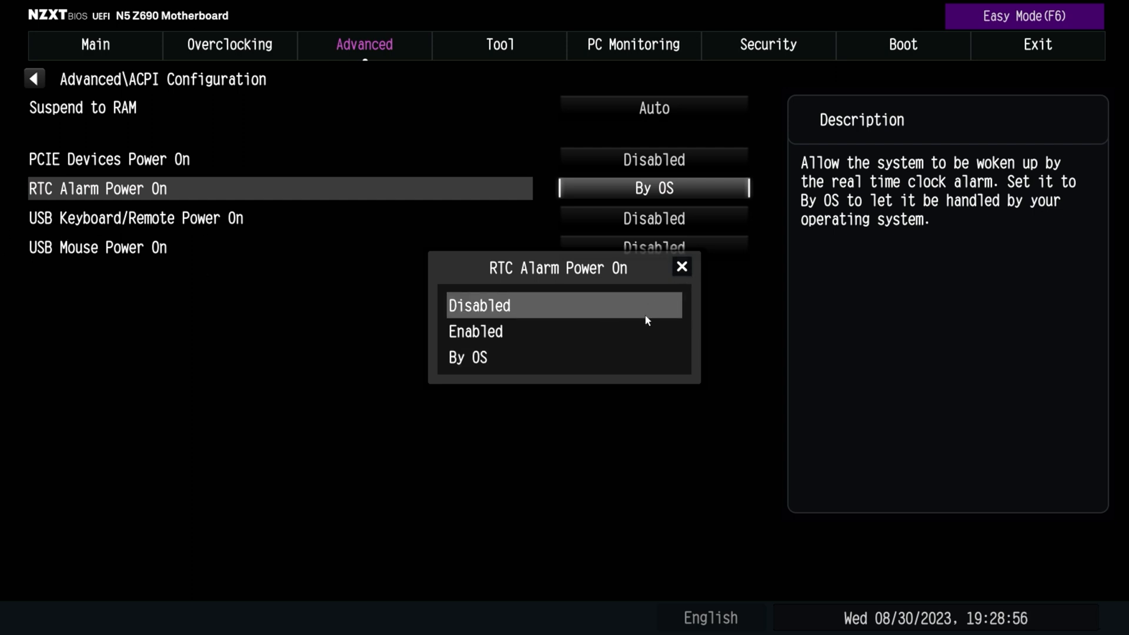
left_click(606, 357)
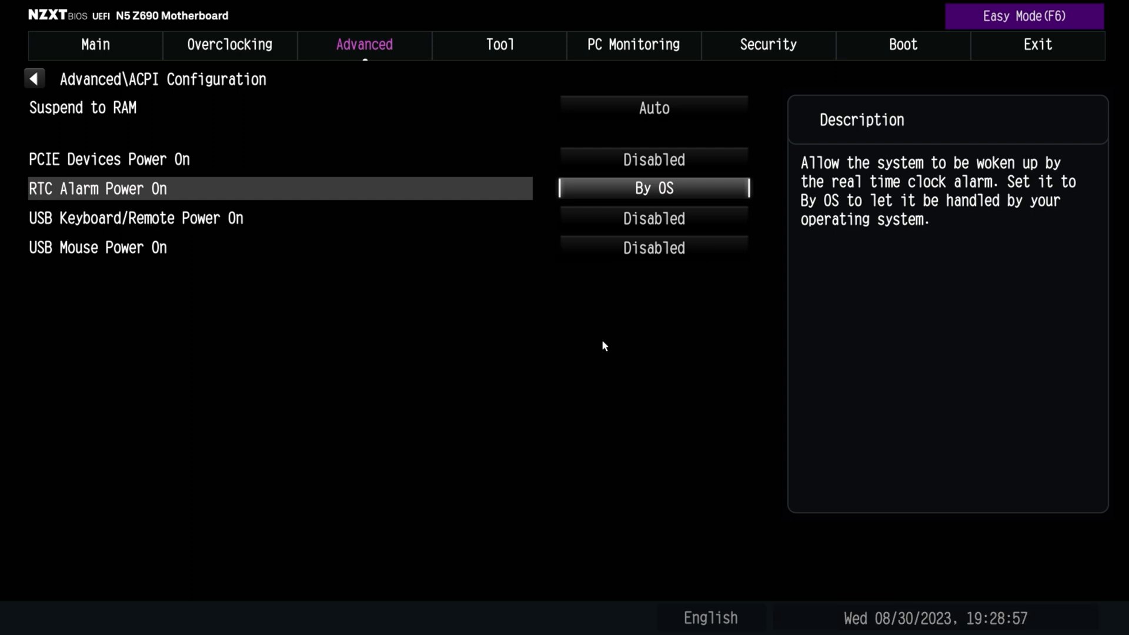
View the USB Keyboard/Remote Power On options without changing them and leave the ACPI Configuration
left_click(73, 227)
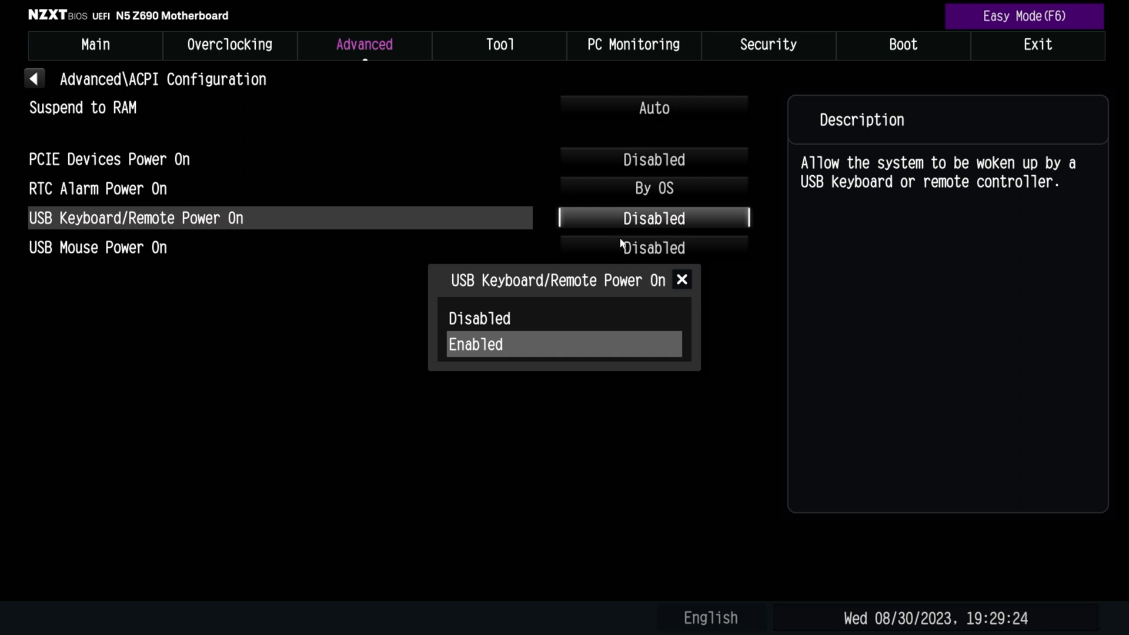
left_click(681, 281)
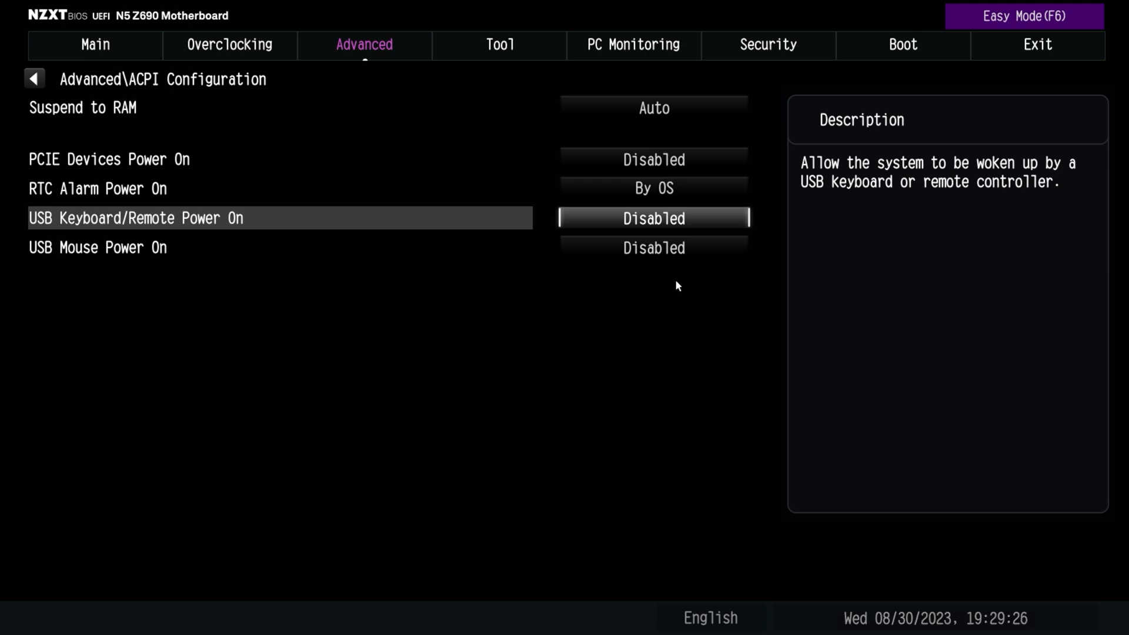
key("Escape")
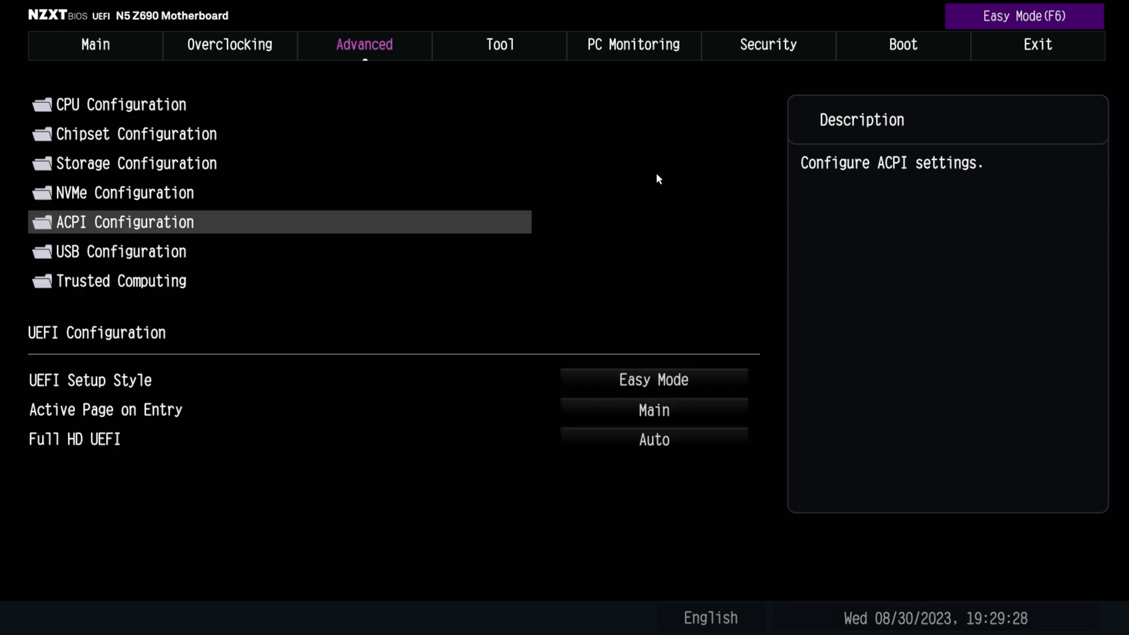
Set XHCI Hand-off to Enabled in the USB Configuration and return to the Advanced settings
left_click(71, 252)
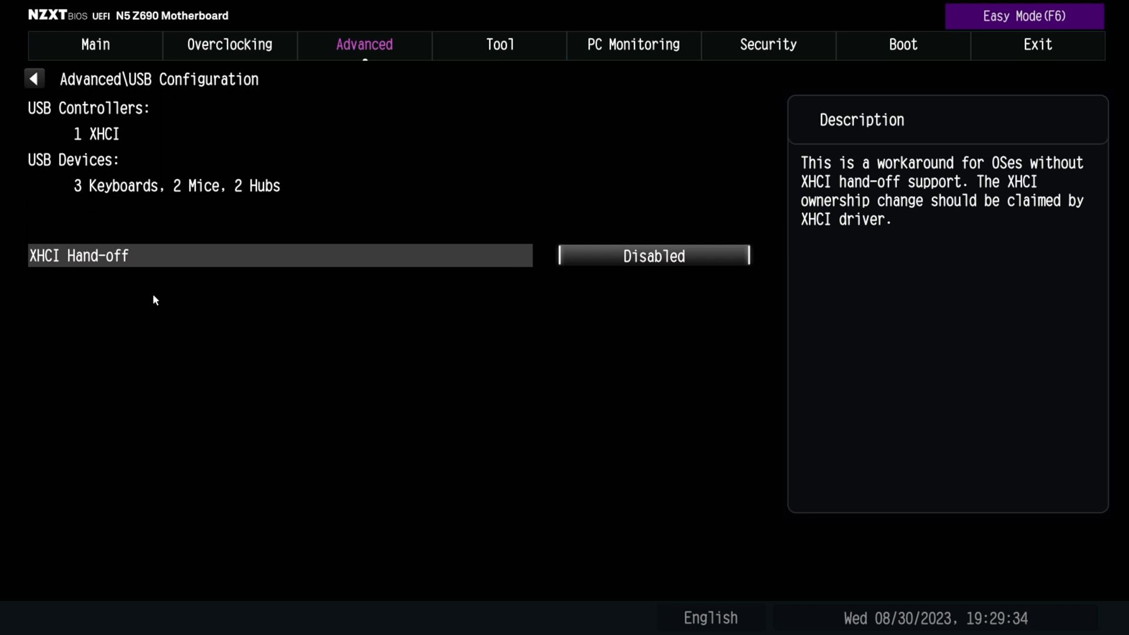
left_click(645, 257)
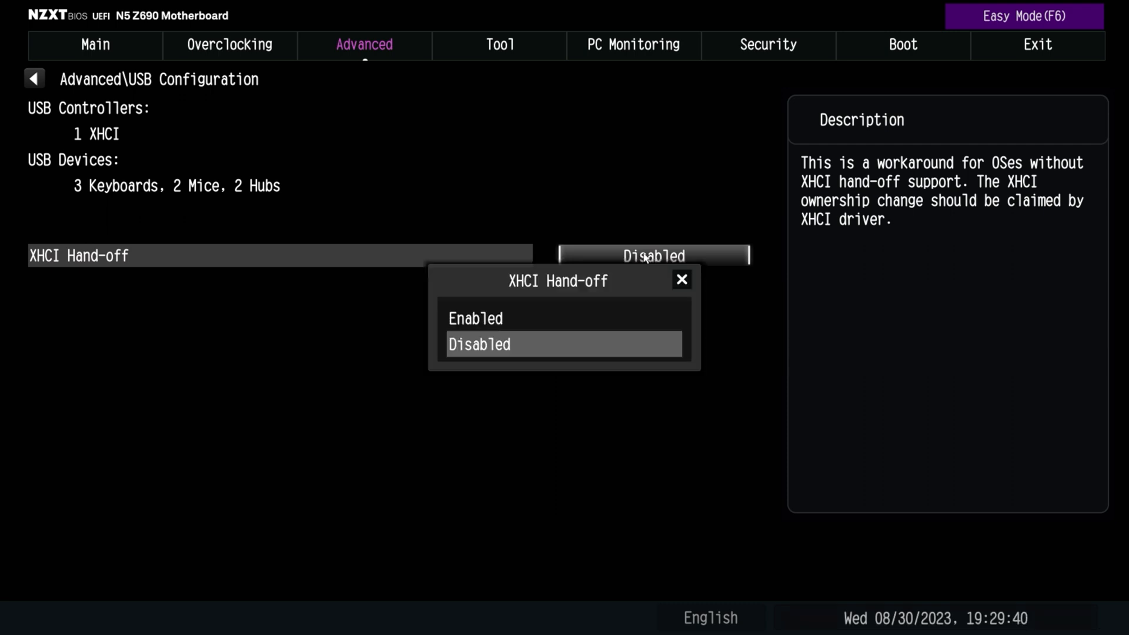
left_click(553, 321)
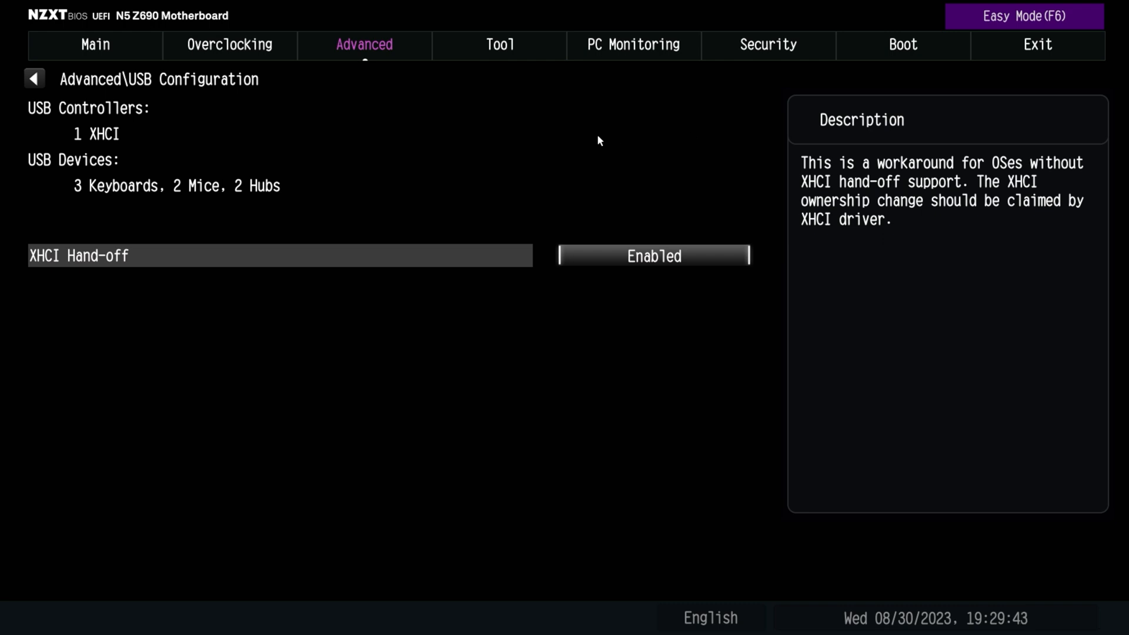
key("Escape")
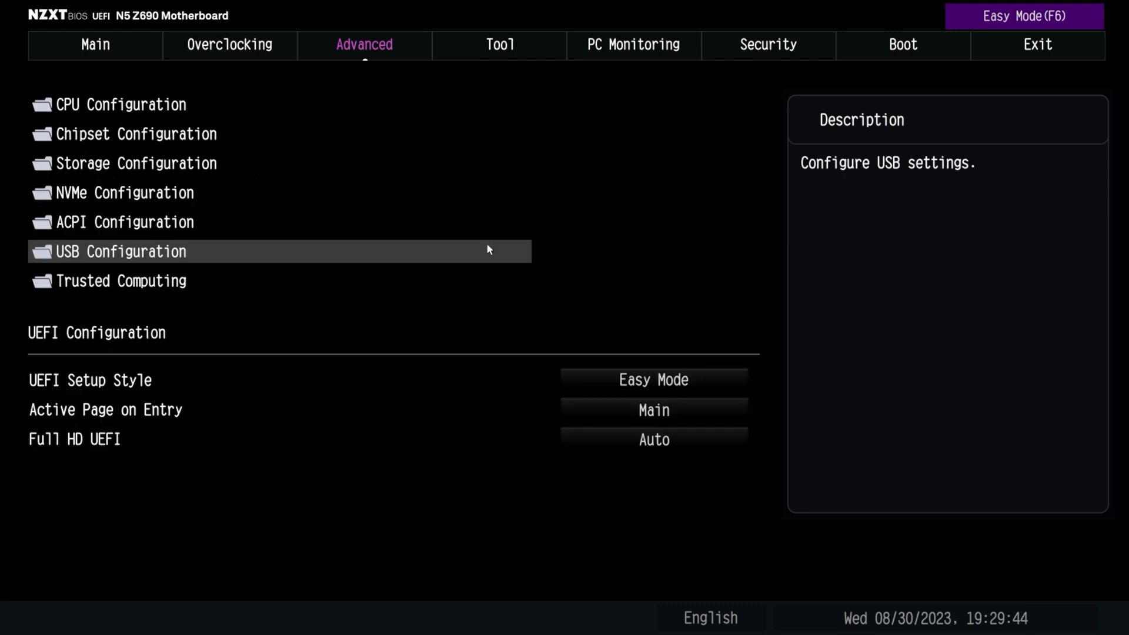
Check the Trusted Computing settings and select Easy Mode for UEFI Setup Style
left_click(86, 283)
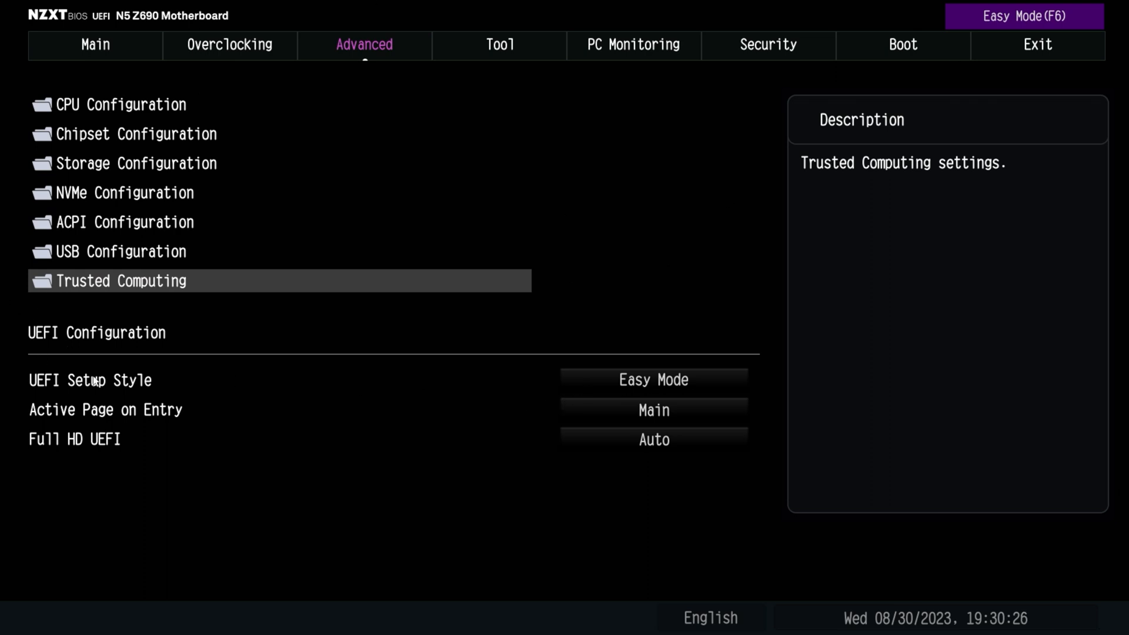
left_click(649, 387)
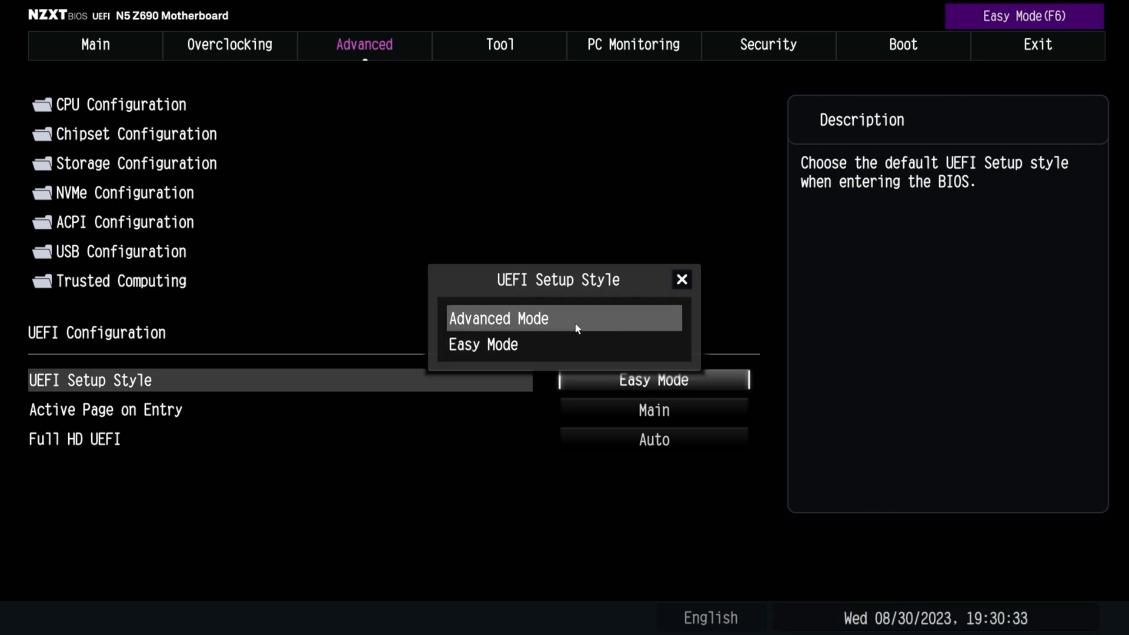
left_click(532, 344)
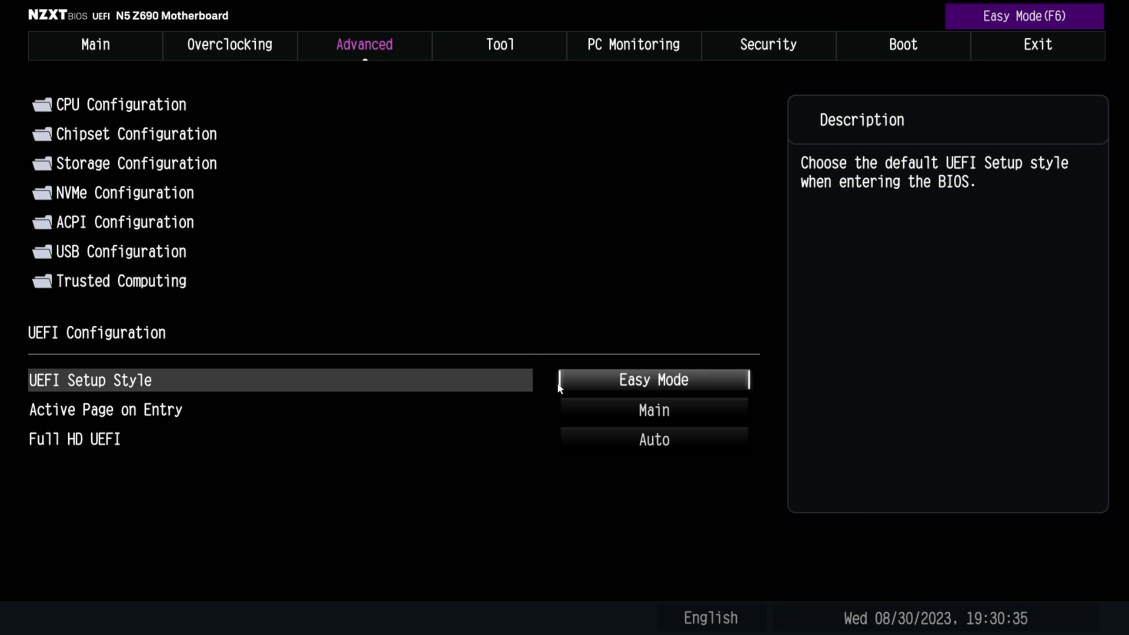
View the Active Page on Entry and Full HD UEFI options without changing them
left_click(77, 415)
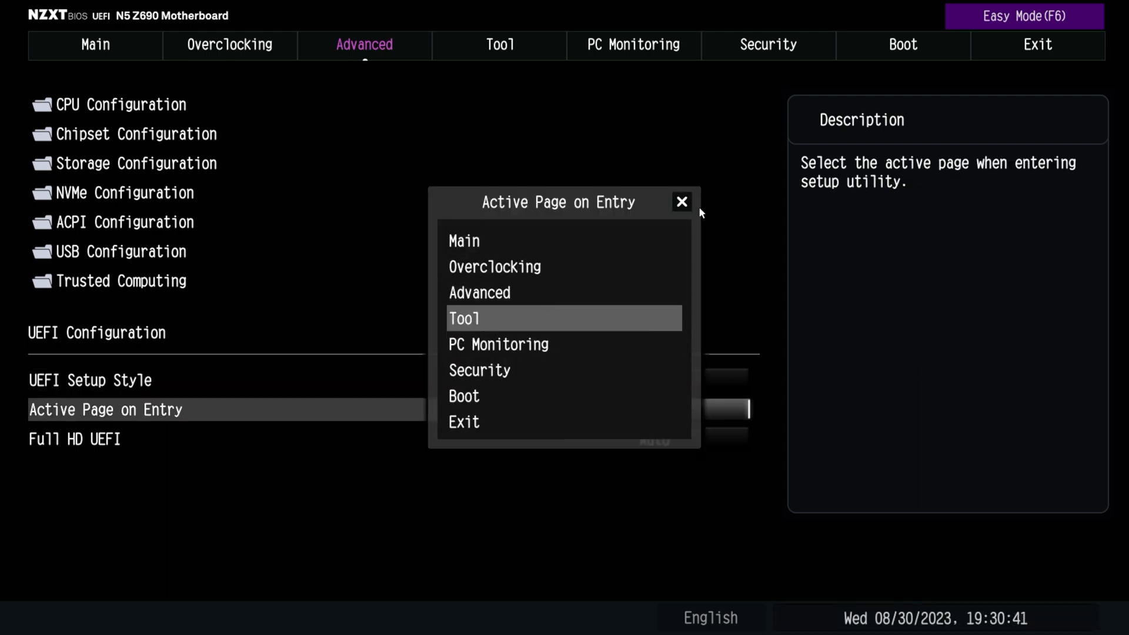
left_click(682, 202)
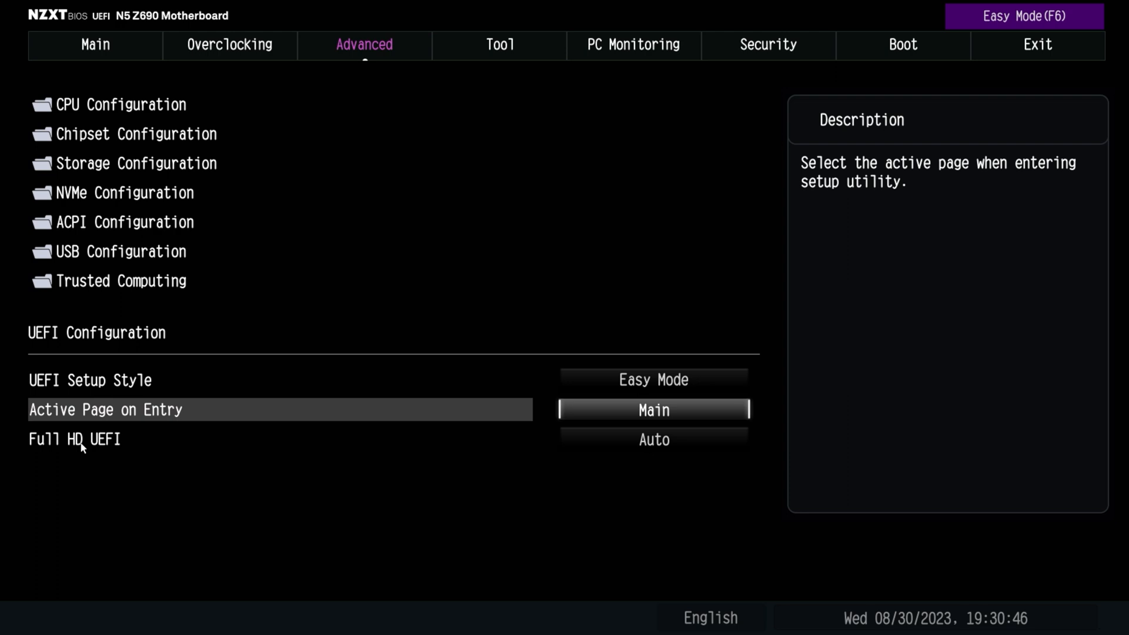
left_click(612, 445)
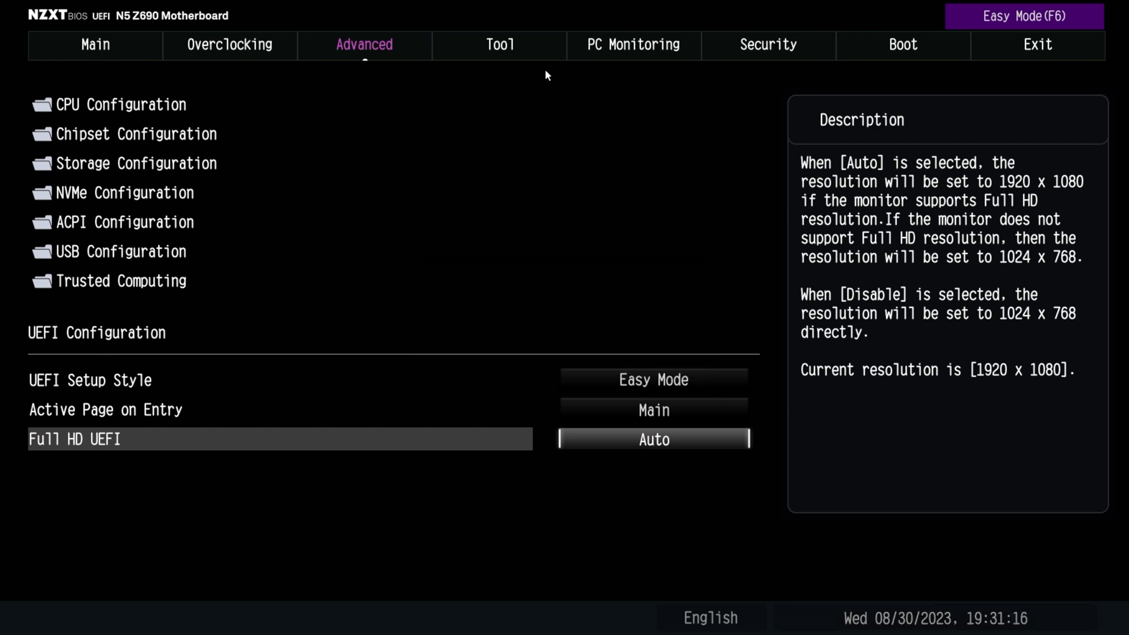
Look over the SSD and flash utilities under Tool, and examine the temperatures, fan speeds and voltages under PC Monitoring
left_click(511, 56)
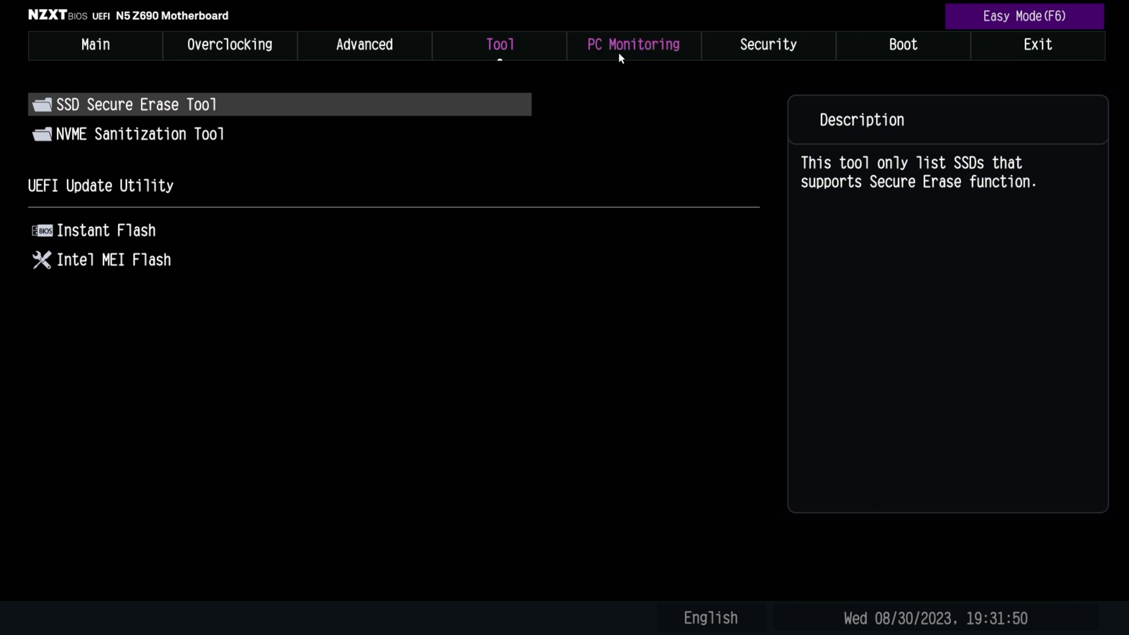
left_click(618, 52)
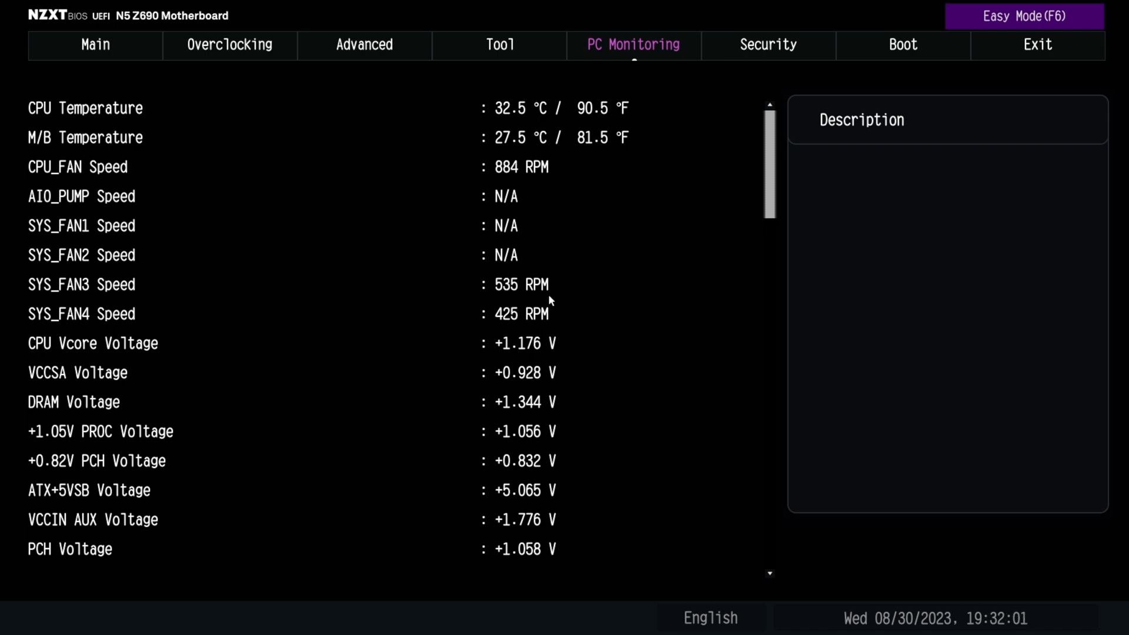
scroll(476, 300, "down", 4)
scroll(281, 575, "up", 4)
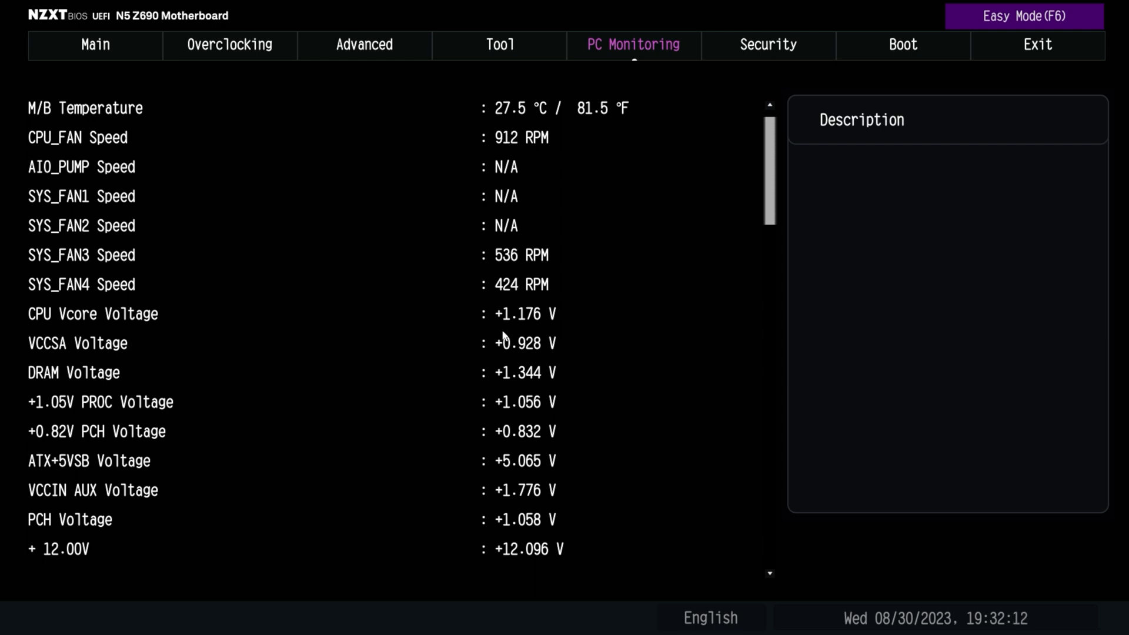
scroll(510, 488, "down", 2)
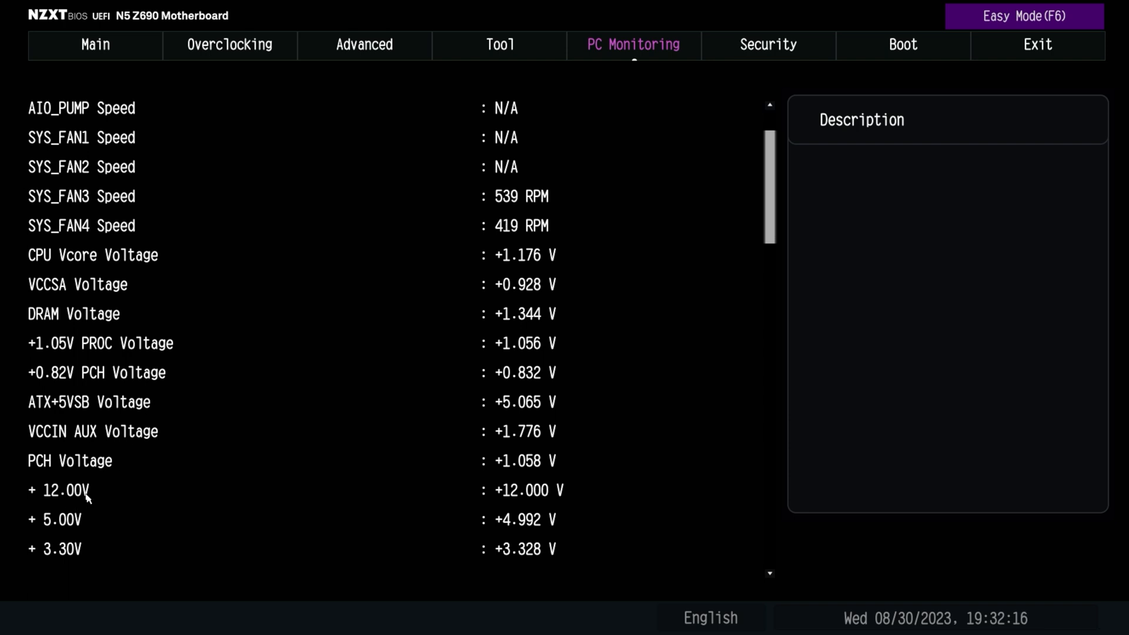
left_click(770, 573)
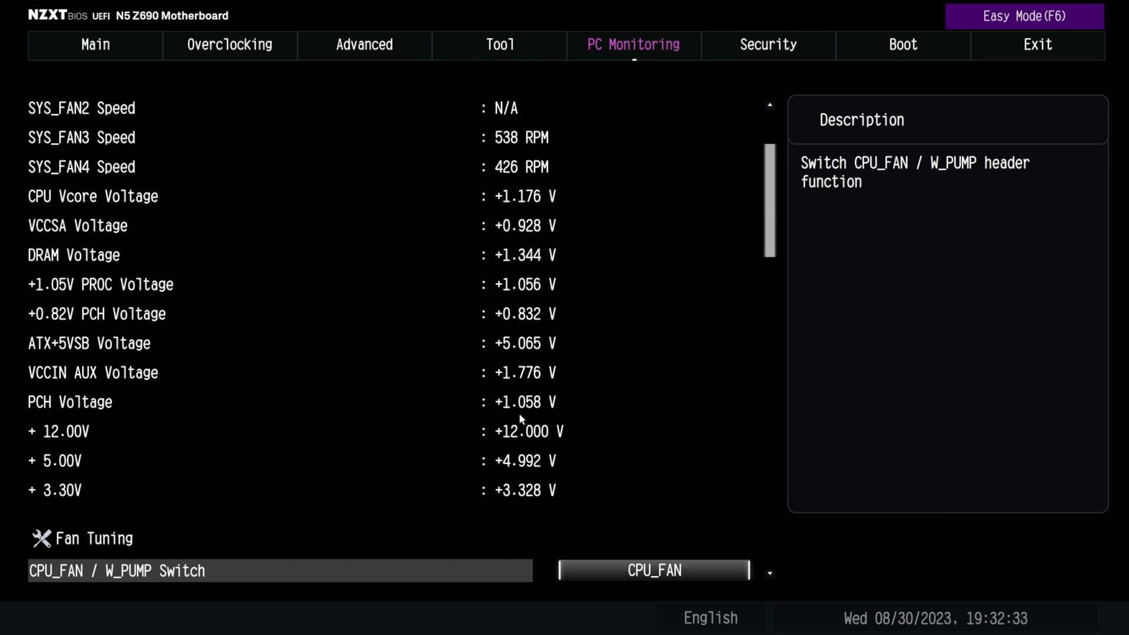
Examine the fan control settings for CPU_FAN, AIO_PUMP and SYS_FAN1 through SYS_FAN4
scroll(736, 555, "down", 11)
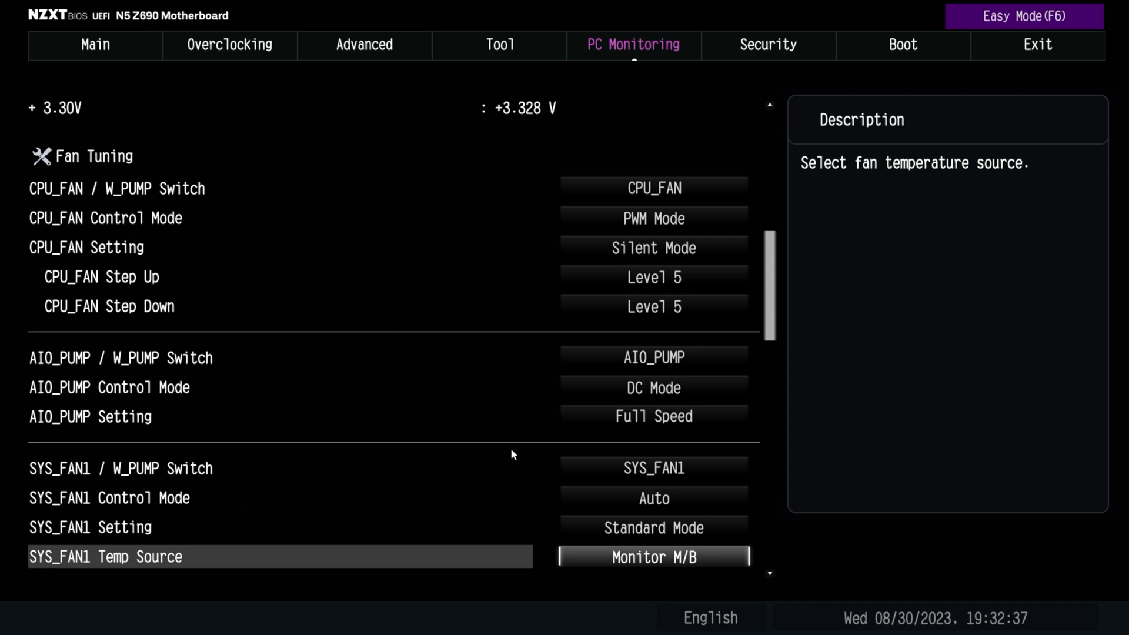
scroll(735, 556, "down", 13)
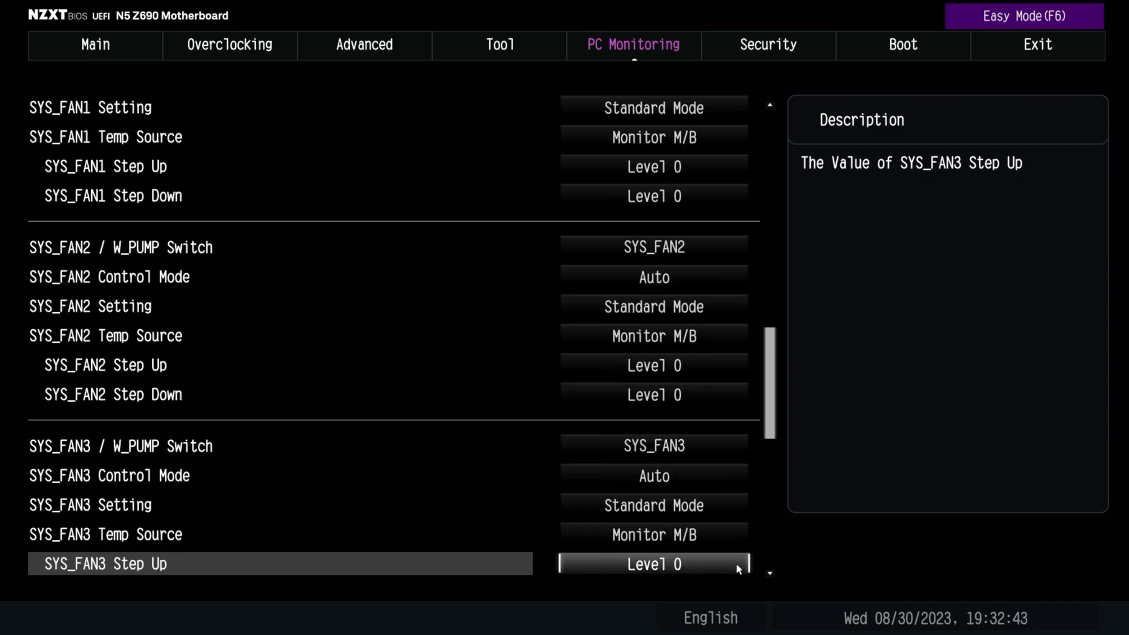
scroll(736, 563, "down", 17)
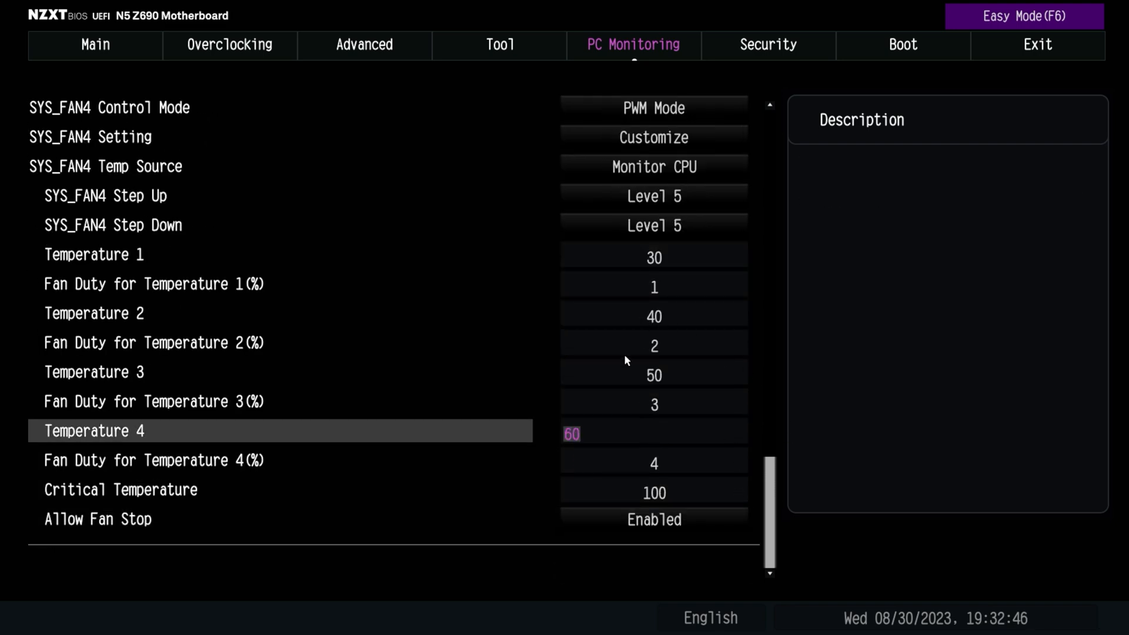
scroll(737, 108, "up", 8)
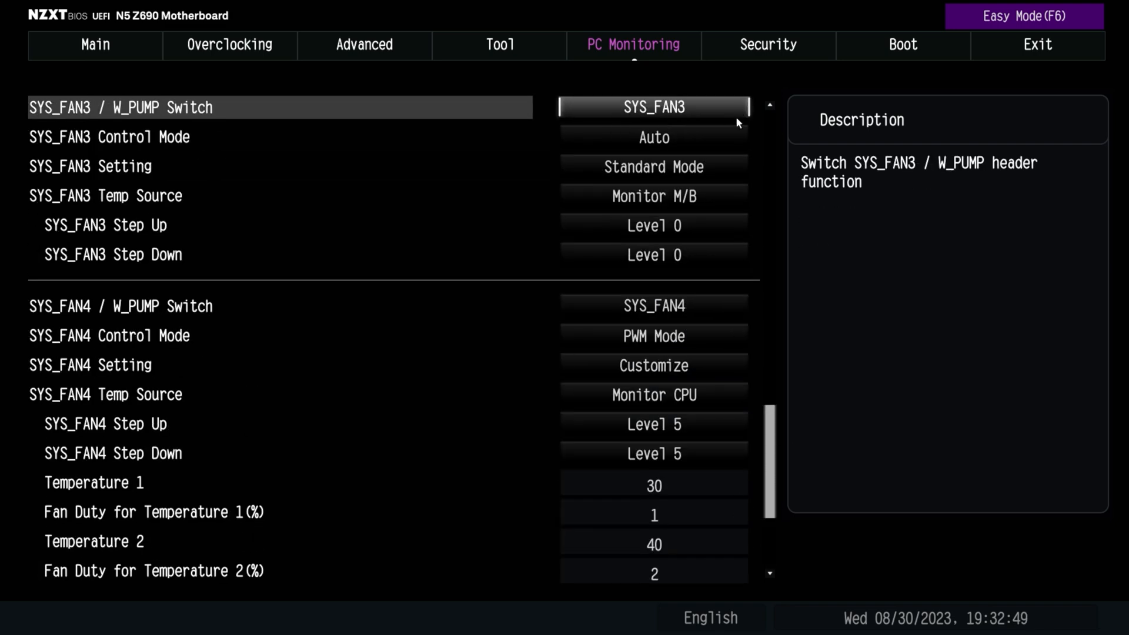
scroll(736, 116, "up", 7)
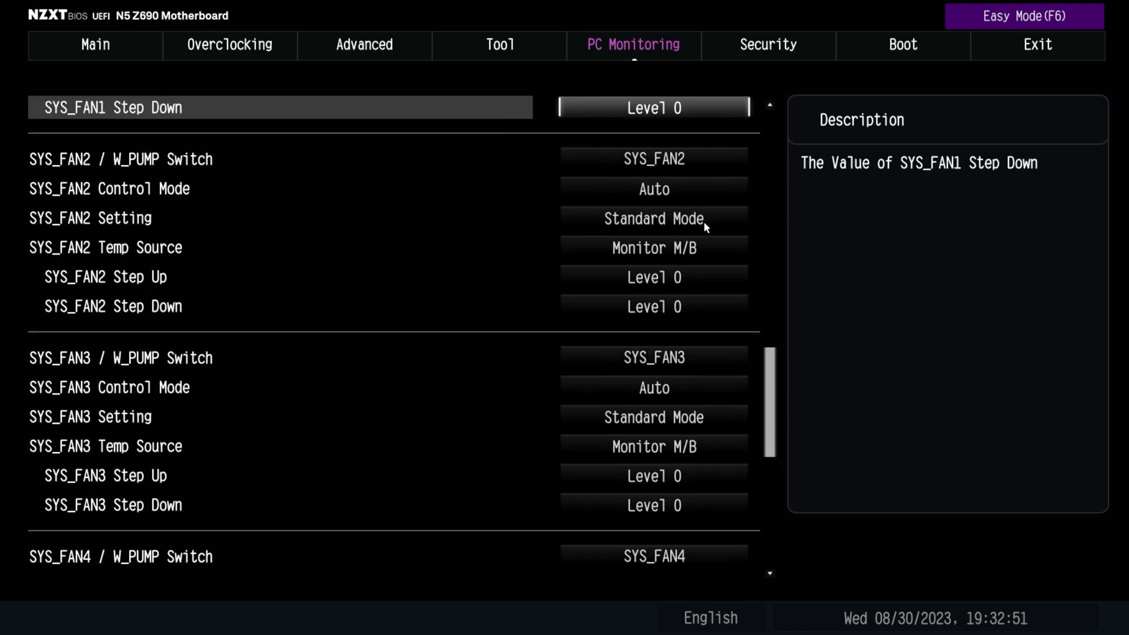
scroll(614, 213, "up", 8)
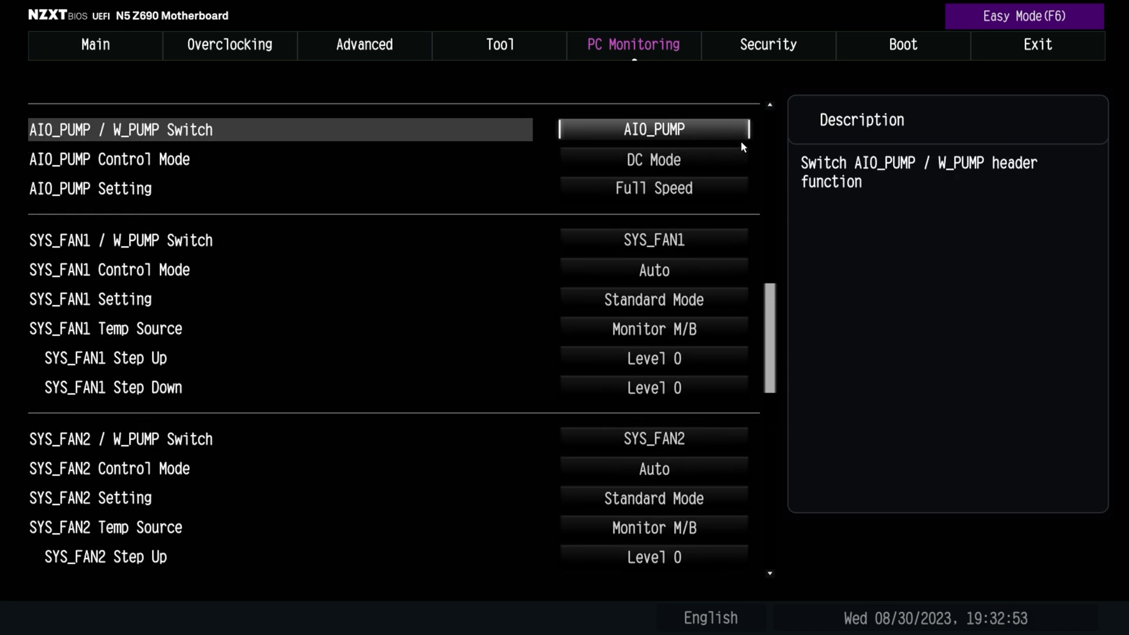
scroll(744, 128, "up", 4)
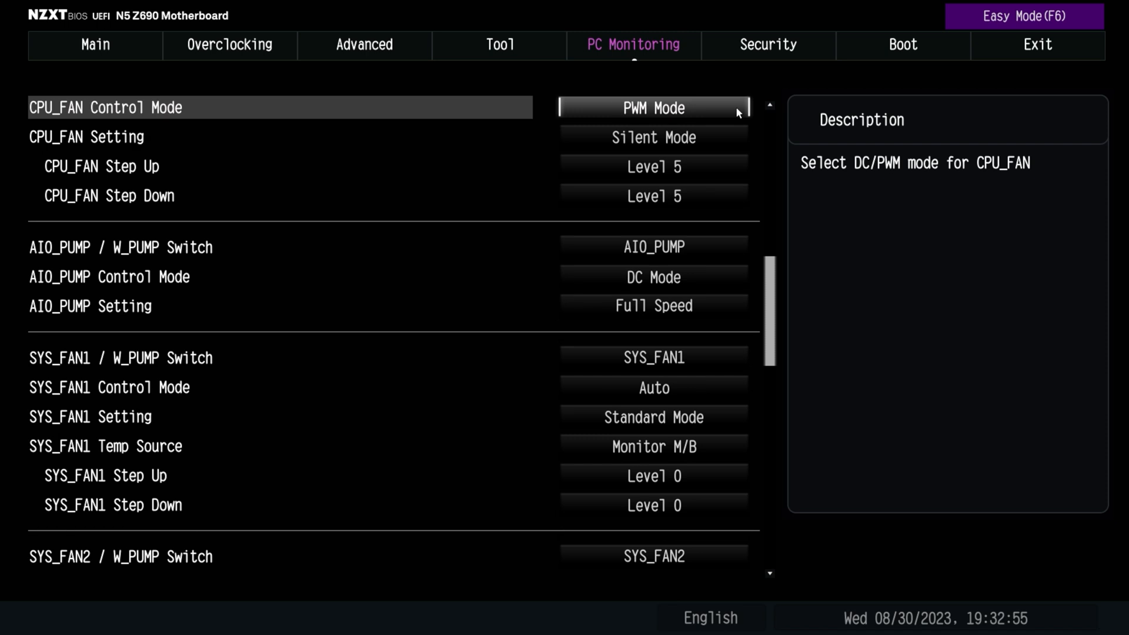
Select CPU_FAN for the CPU_FAN / W_PUMP Switch and PWM Mode for the CPU_FAN Control Mode
scroll(734, 107, "up", 2)
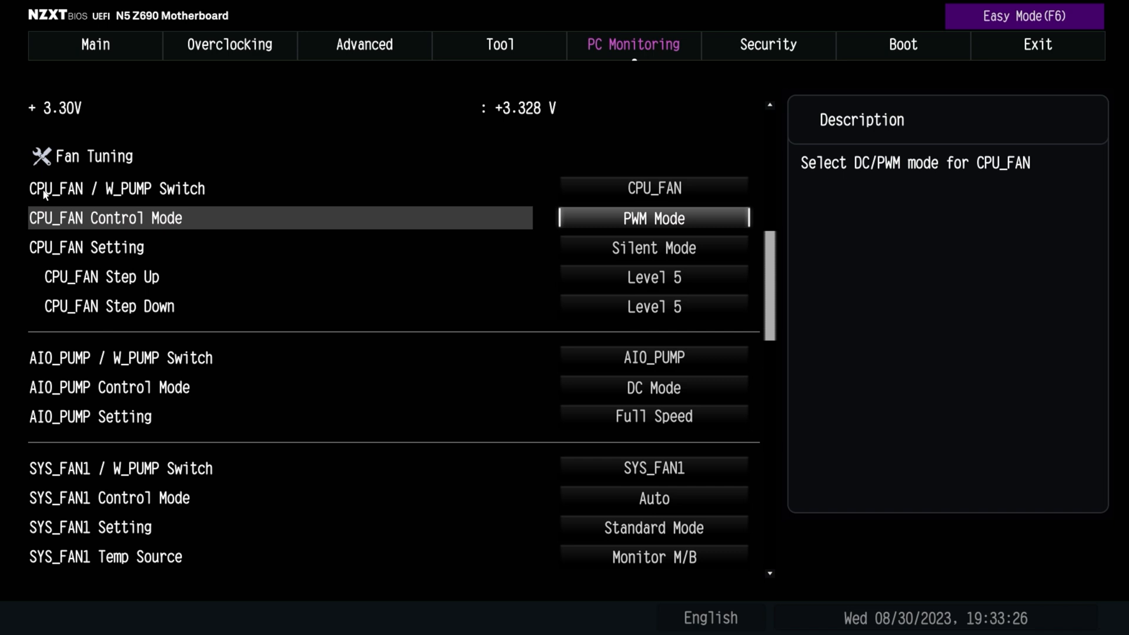
left_click(672, 194)
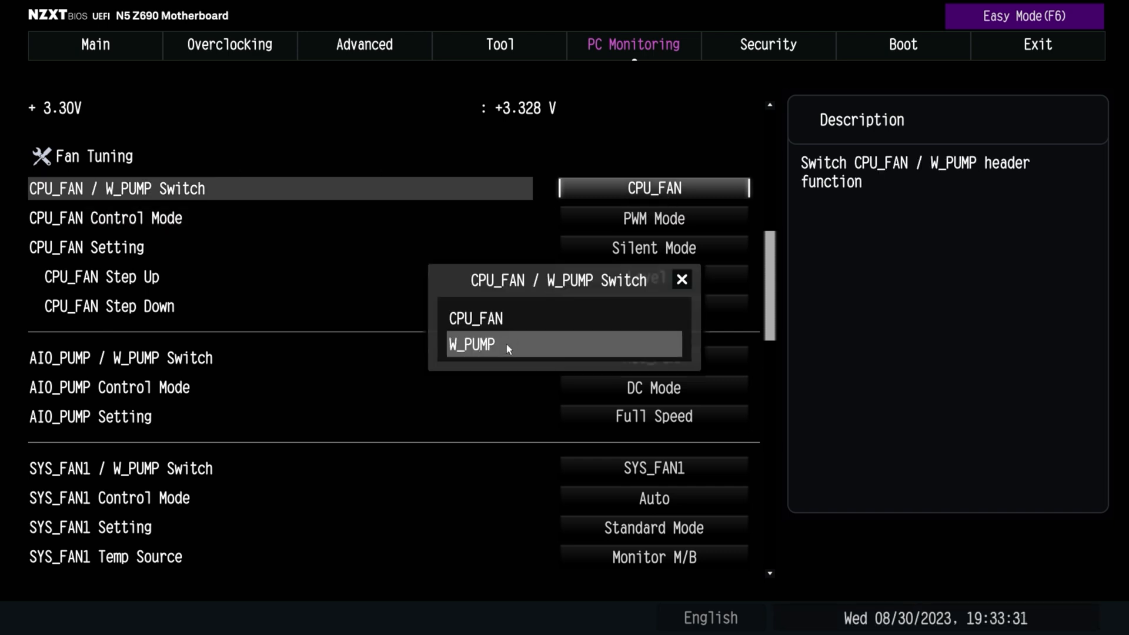
left_click(511, 318)
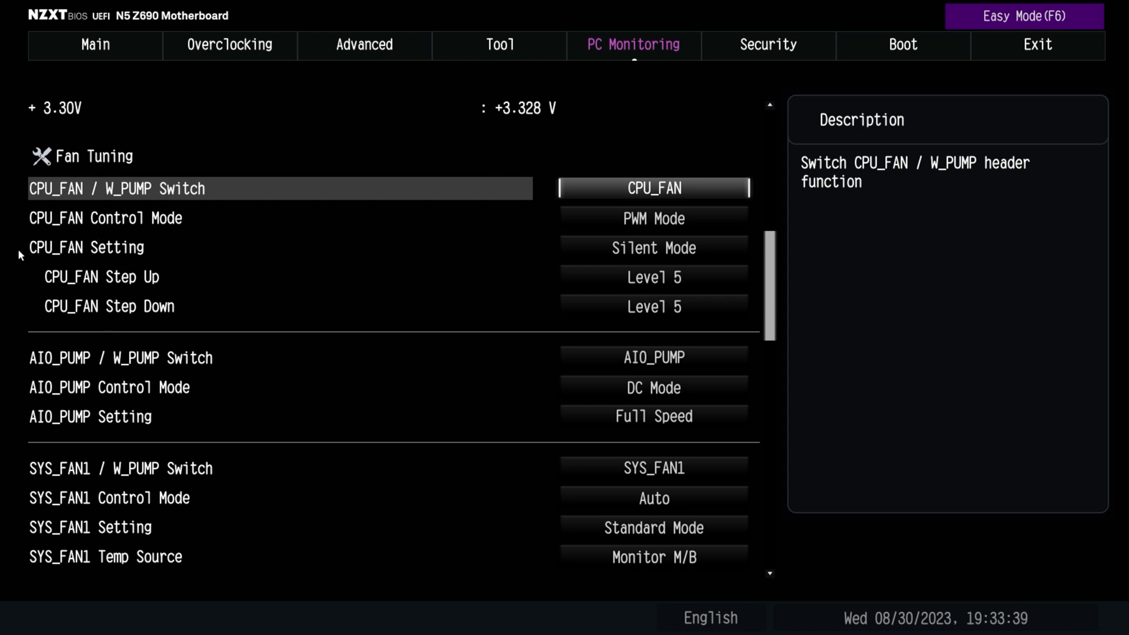
left_click(638, 226)
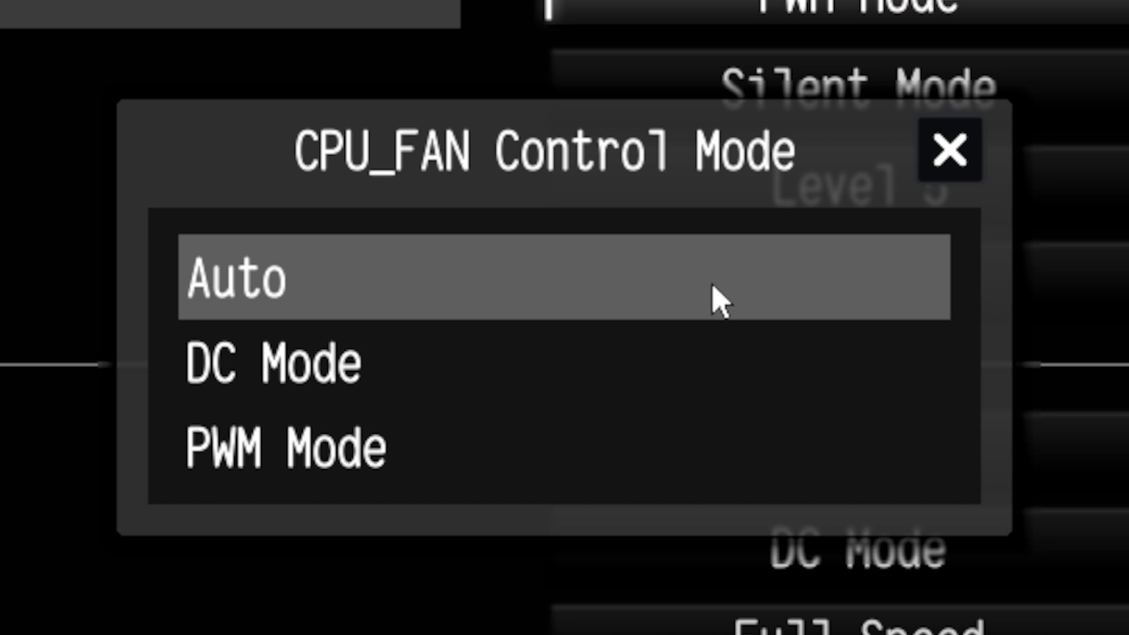
left_click(362, 457)
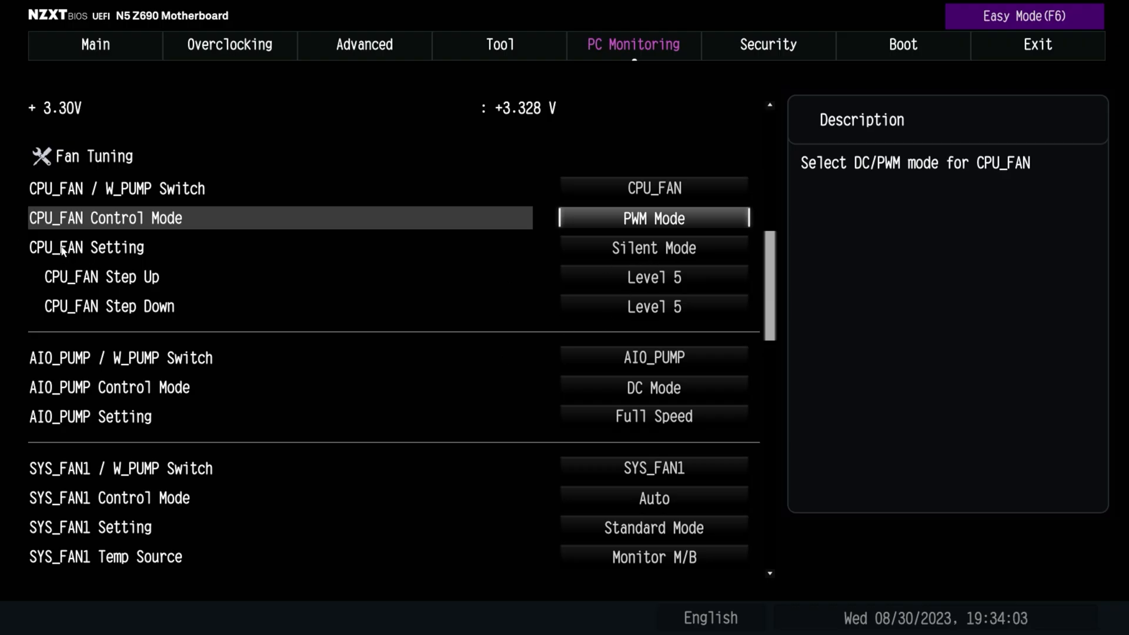
View the available fan modes for CPU_FAN Setting and close the list without choosing one
left_click(673, 247)
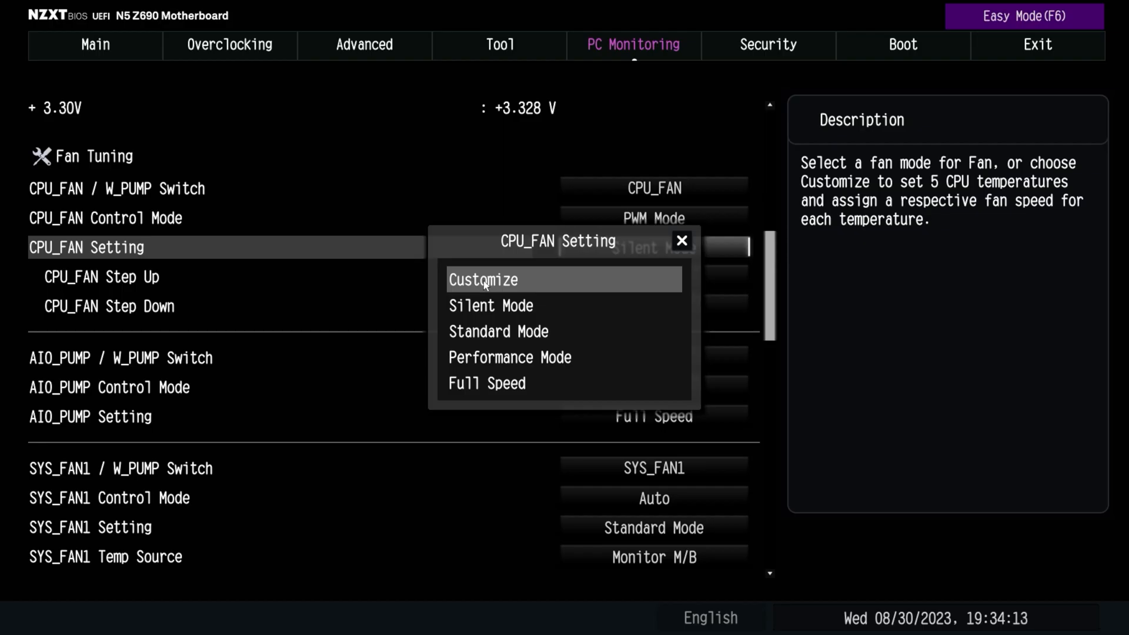
left_click(682, 241)
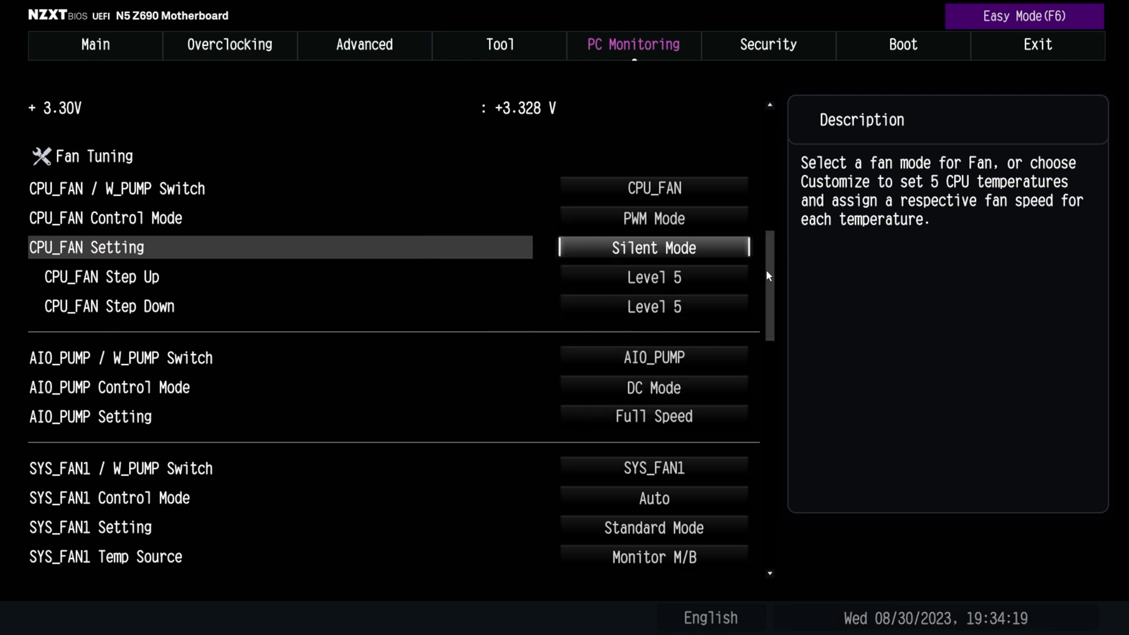
Set CPU_FAN Step Up to Level 0 and CPU_FAN Step Down to Level 9
left_click(709, 282)
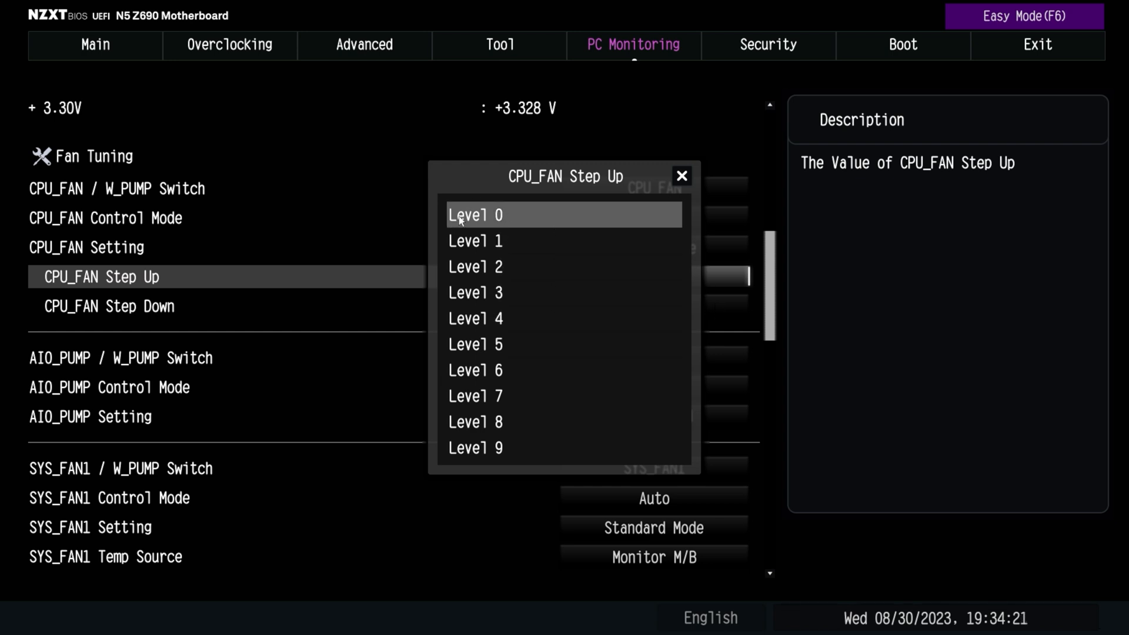
left_click(473, 216)
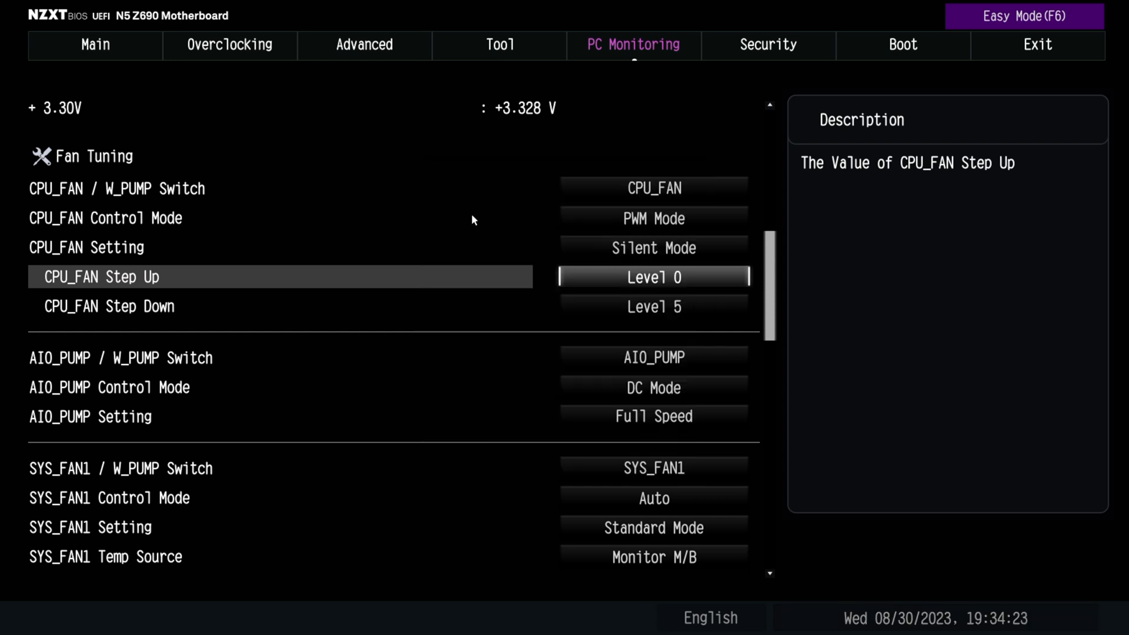
left_click(641, 307)
left_click(539, 440)
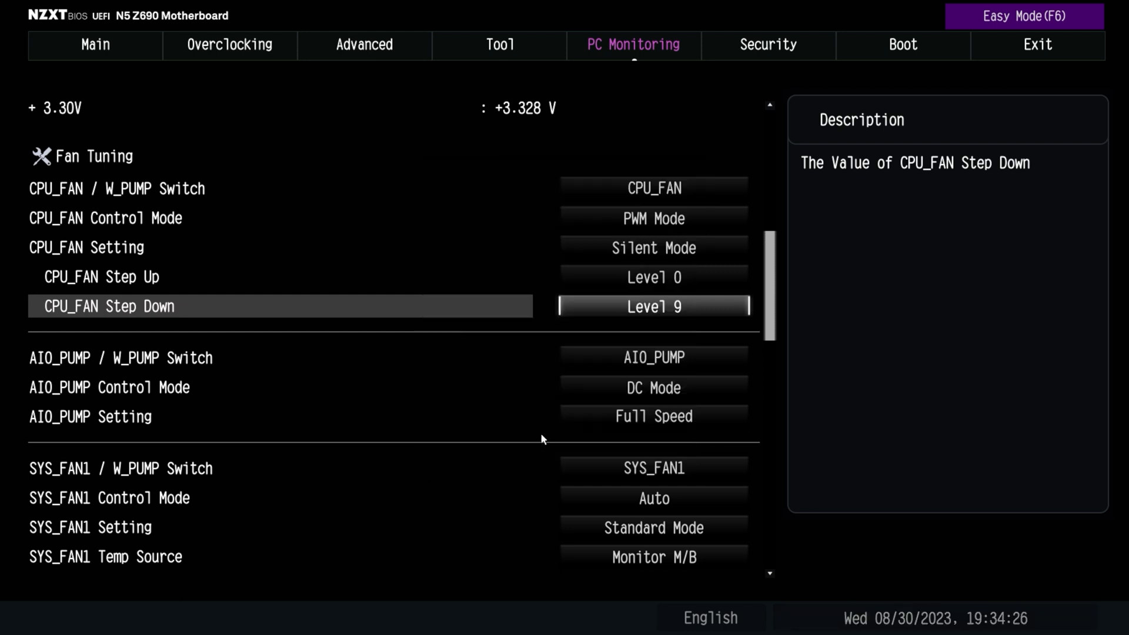
Return both CPU_FAN Step Up and CPU_FAN Step Down to Level 5
left_click(632, 277)
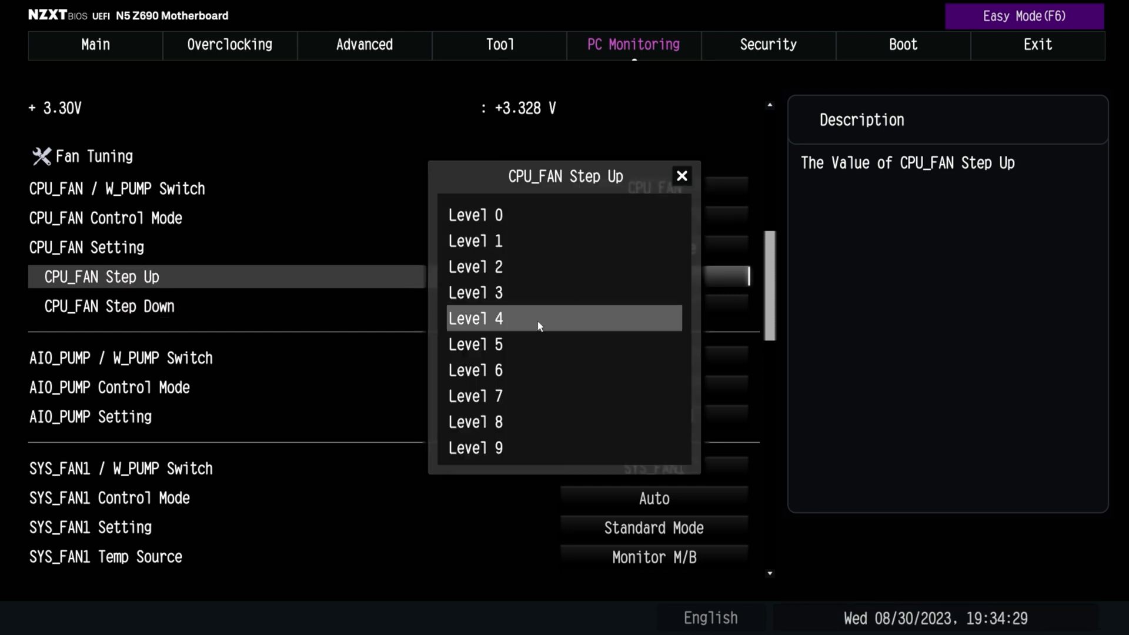
left_click(518, 344)
left_click(673, 309)
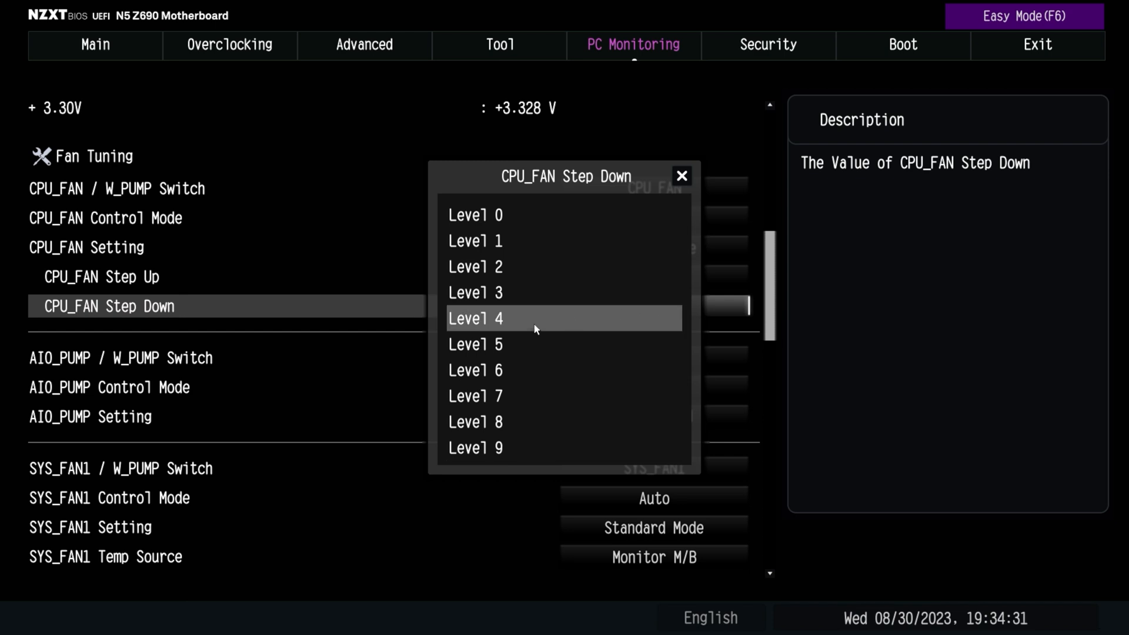
left_click(518, 340)
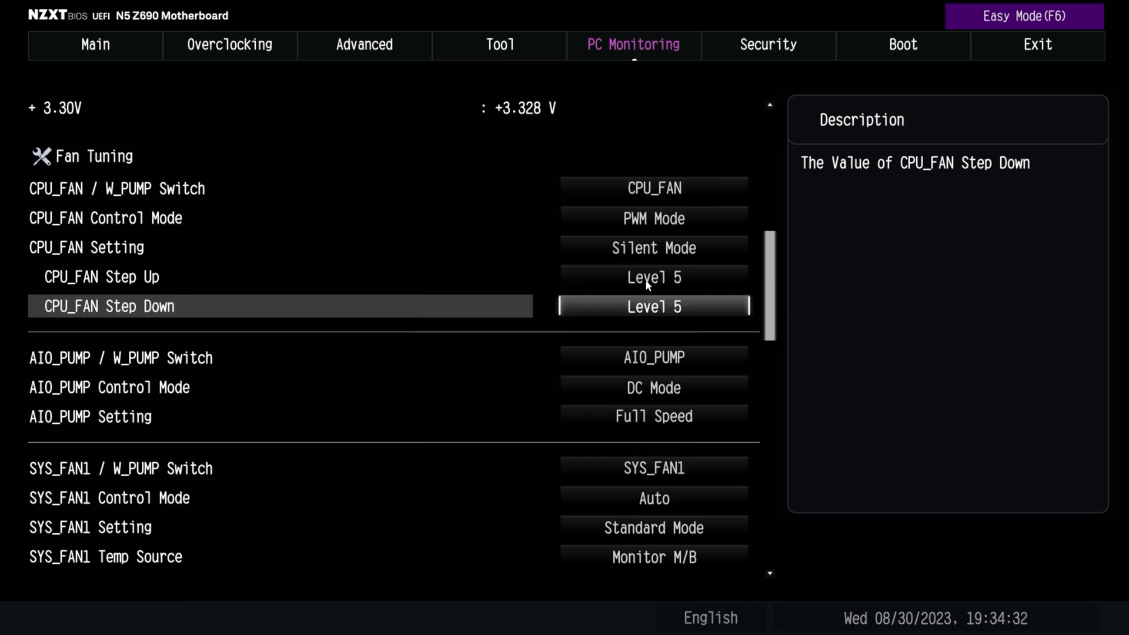
Set CPU_FAN Setting to Customize and look over its temperature and fan duty fields
left_click(650, 247)
left_click(519, 281)
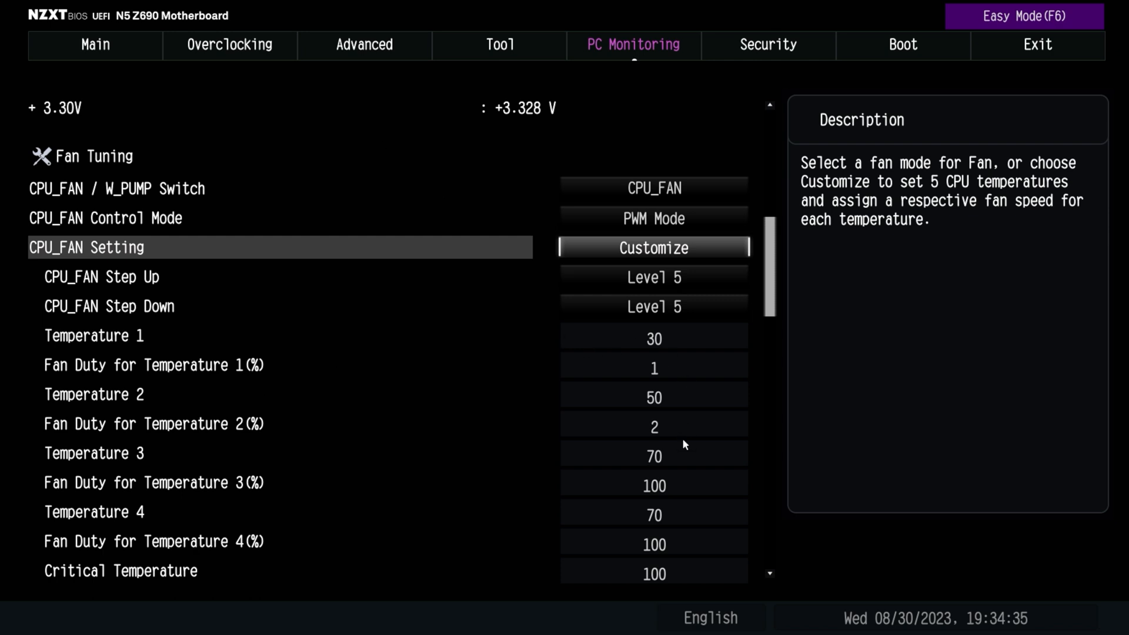
left_click(738, 304)
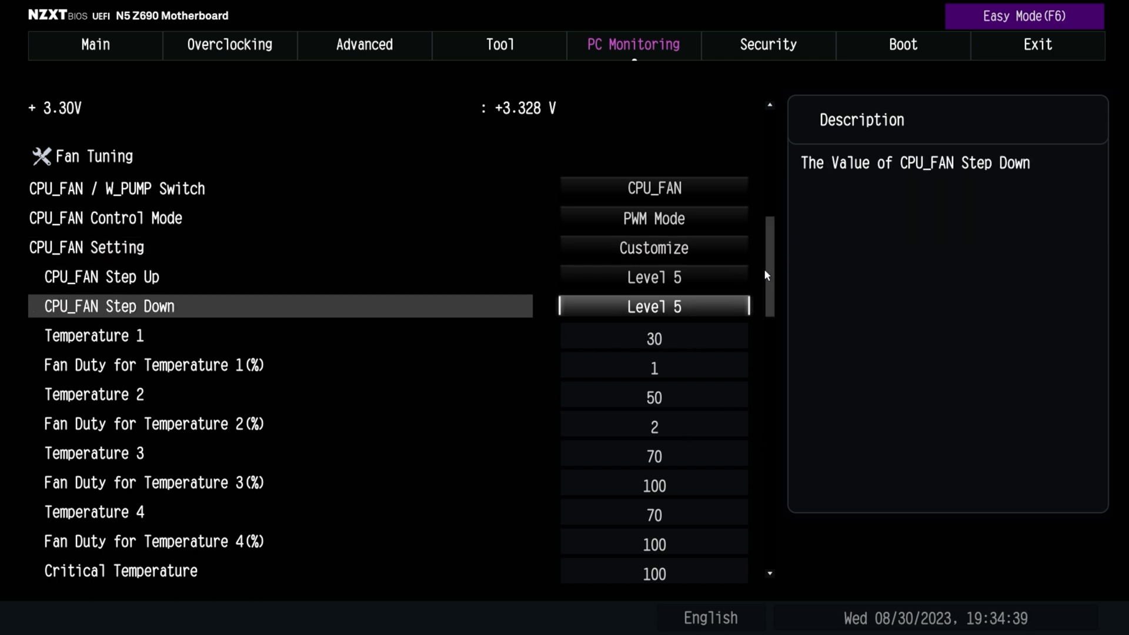
scroll(769, 275, "down", 4)
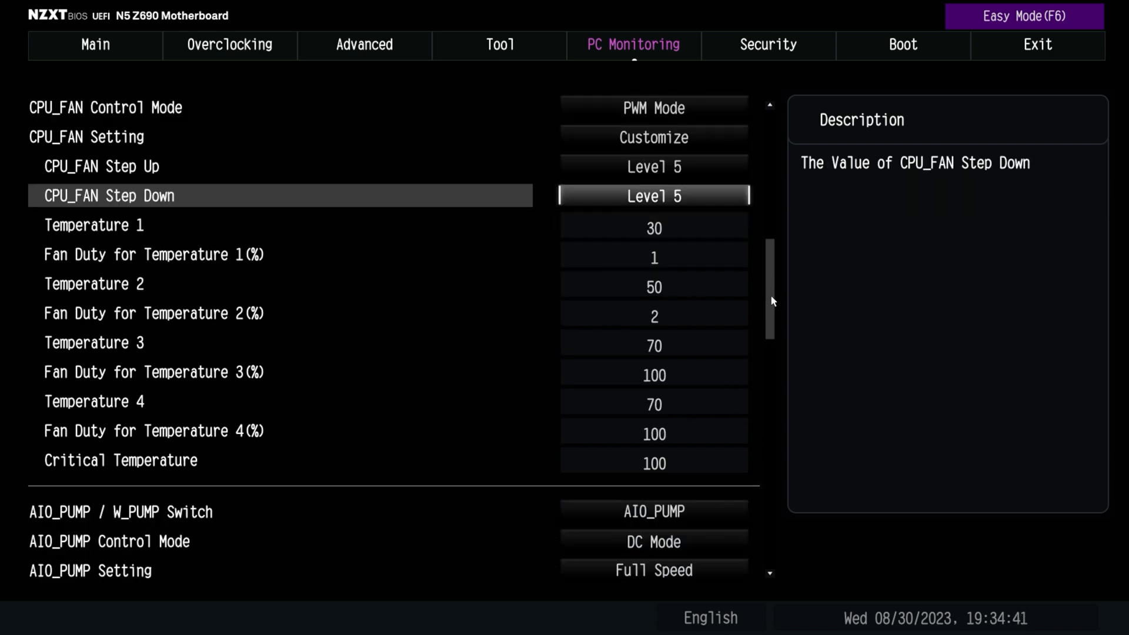
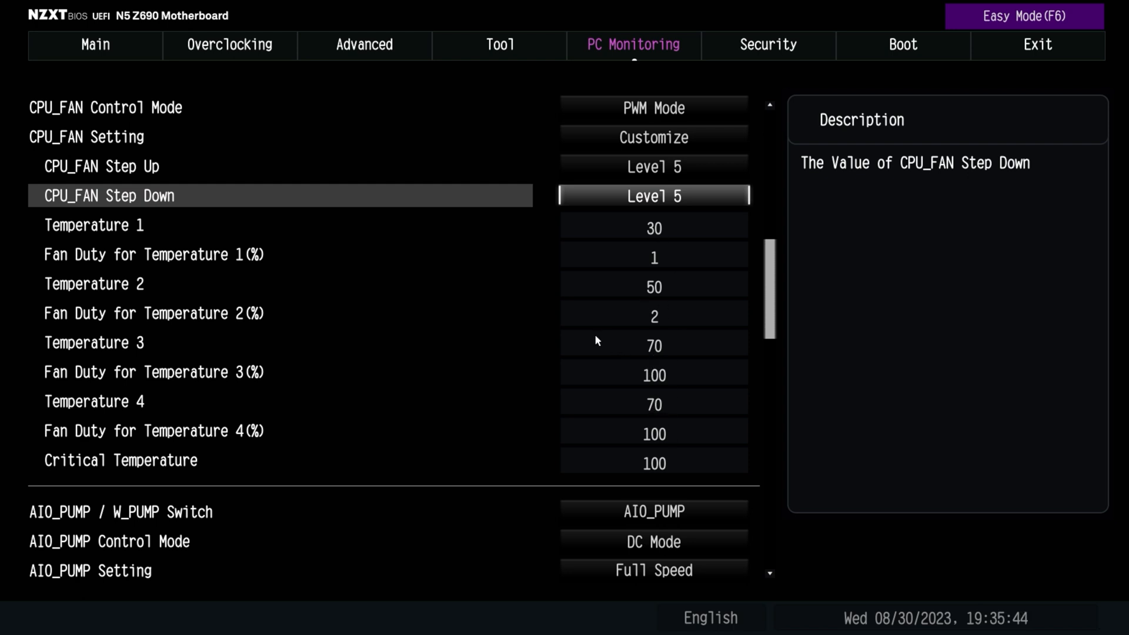
Set the CPU fan's Temperature 1 to 25 and Fan Duty for Temperature 1 to 5%
left_click(651, 230)
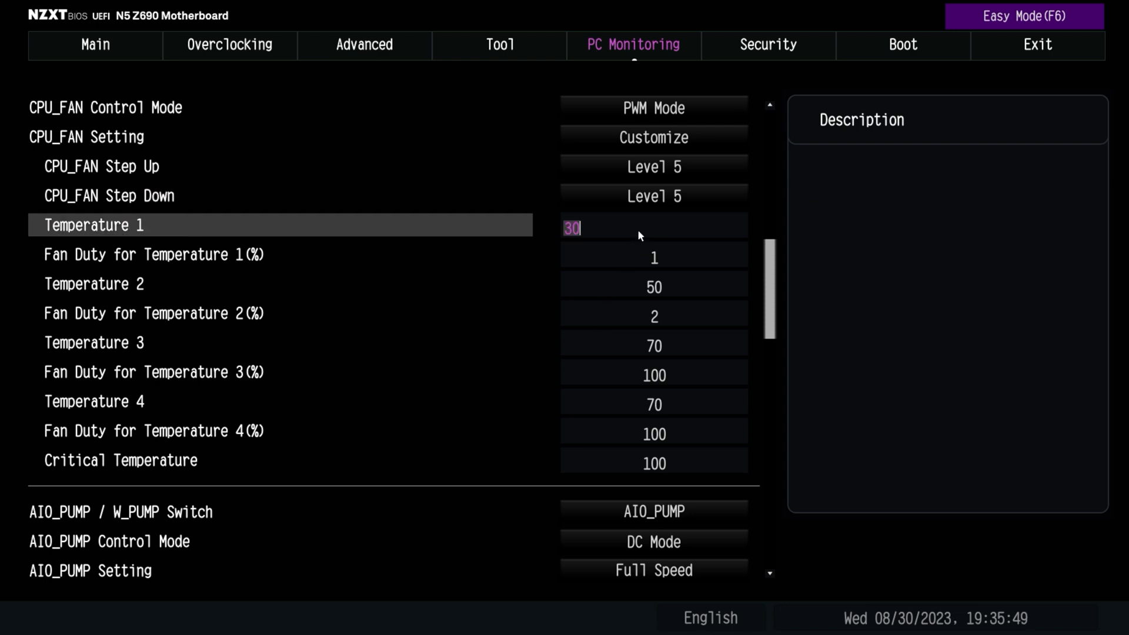
type("25")
key("Return")
key("Down")
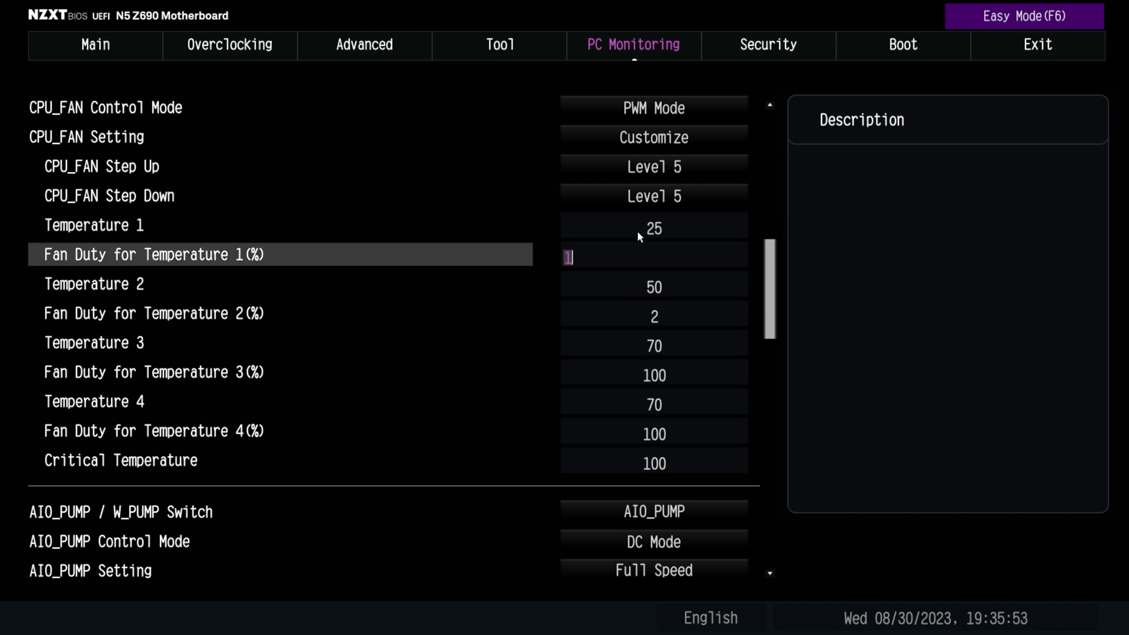
type("5")
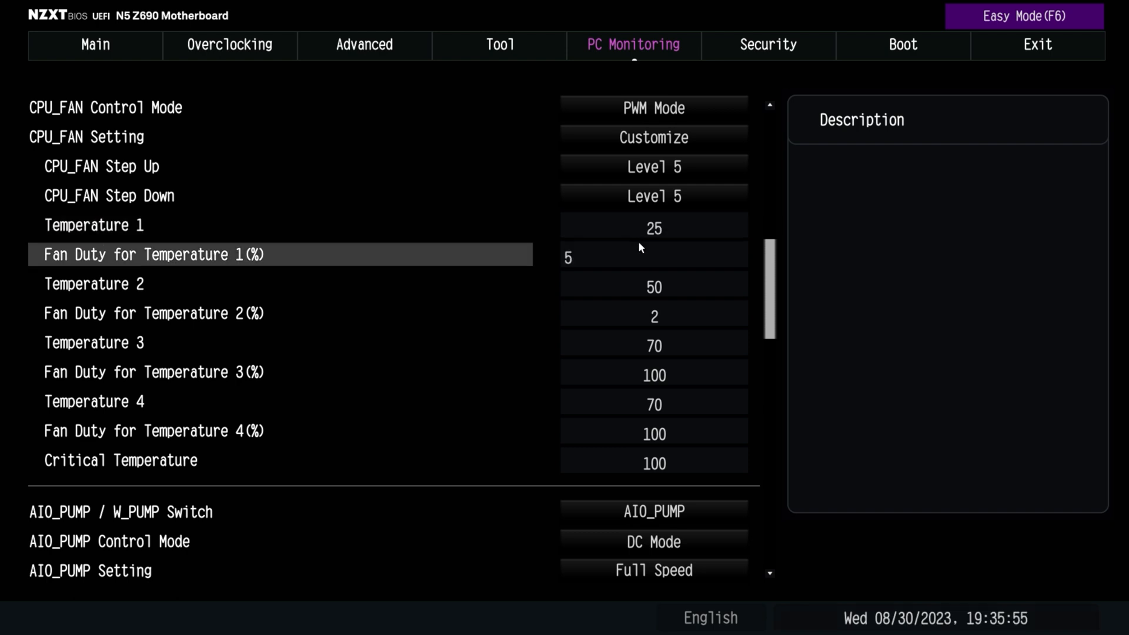
key("Return")
Set the CPU fan's Temperature 2 to 45 and Fan Duty for Temperature 2 to 10%
key("Down")
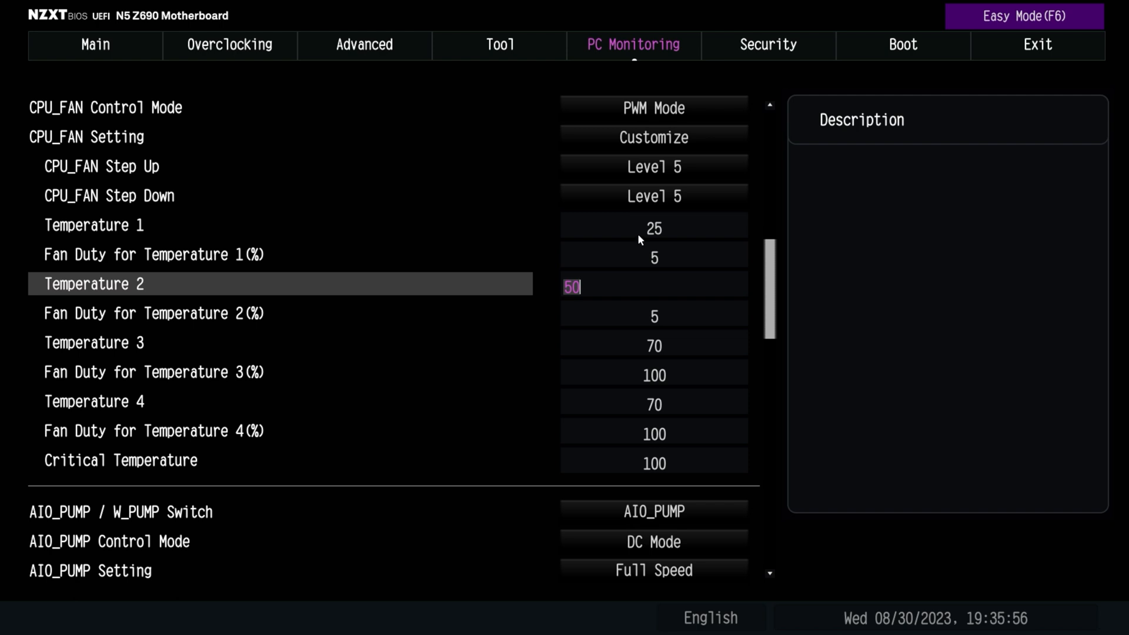
type("45")
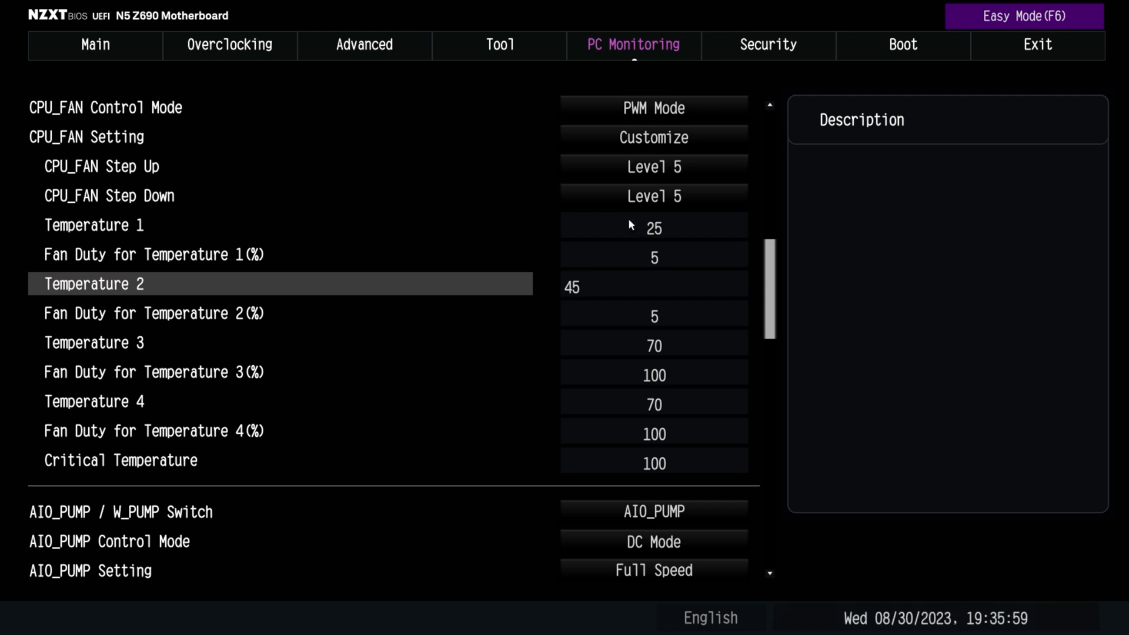
key("Return")
key("Down")
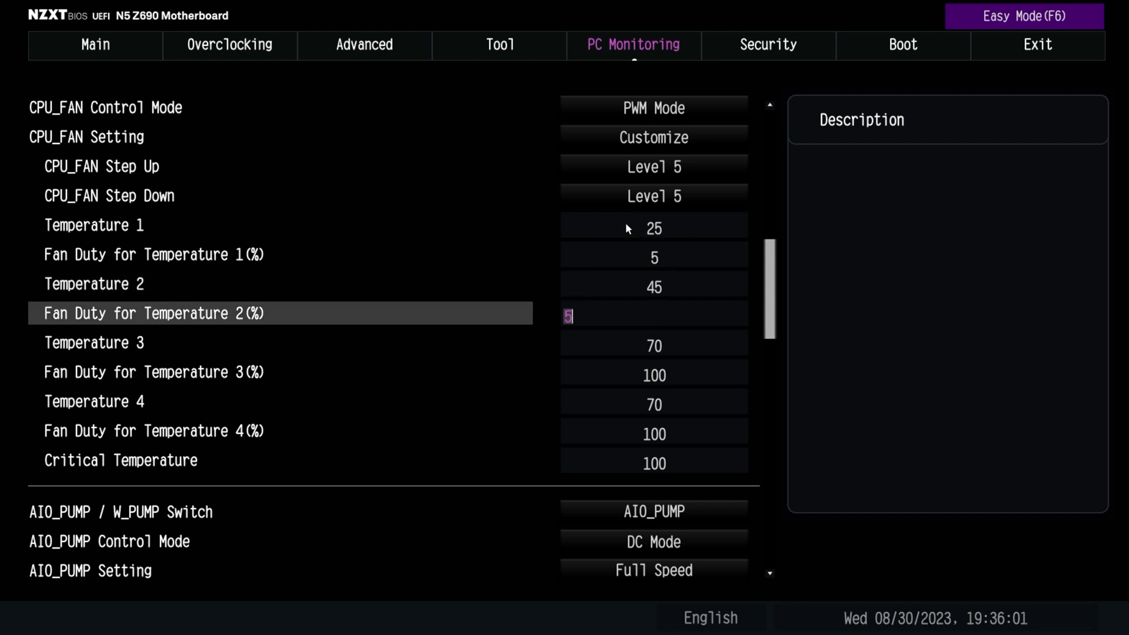
type("10")
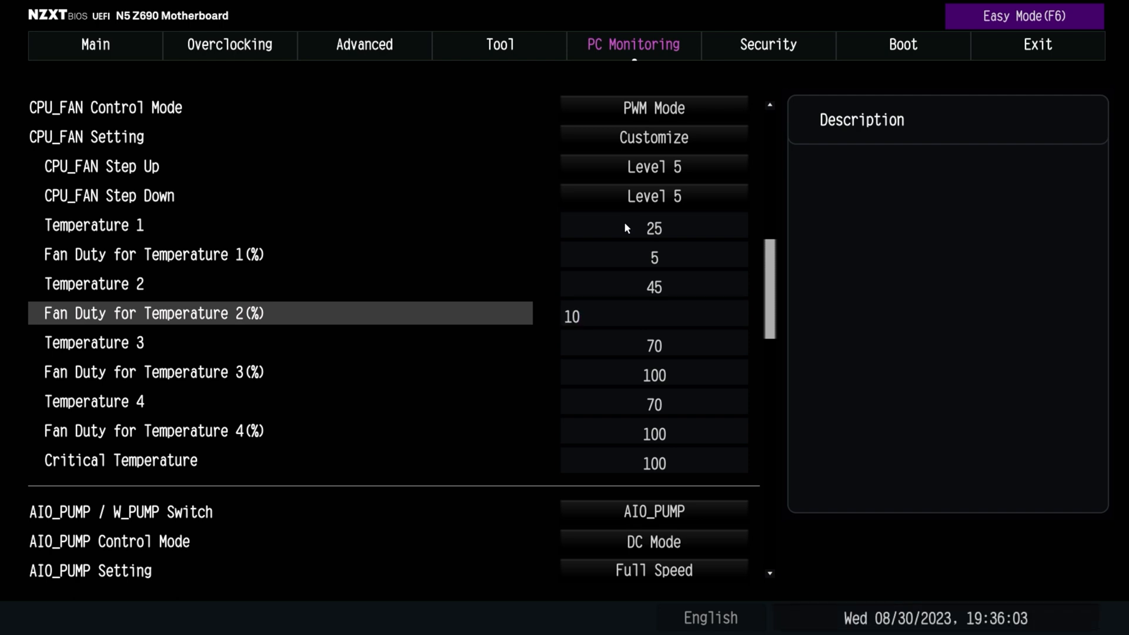
key("Return")
Set the CPU fan's Fan Duty for Temperature 3 to 85% and Temperature 4 to 80
key("Down")
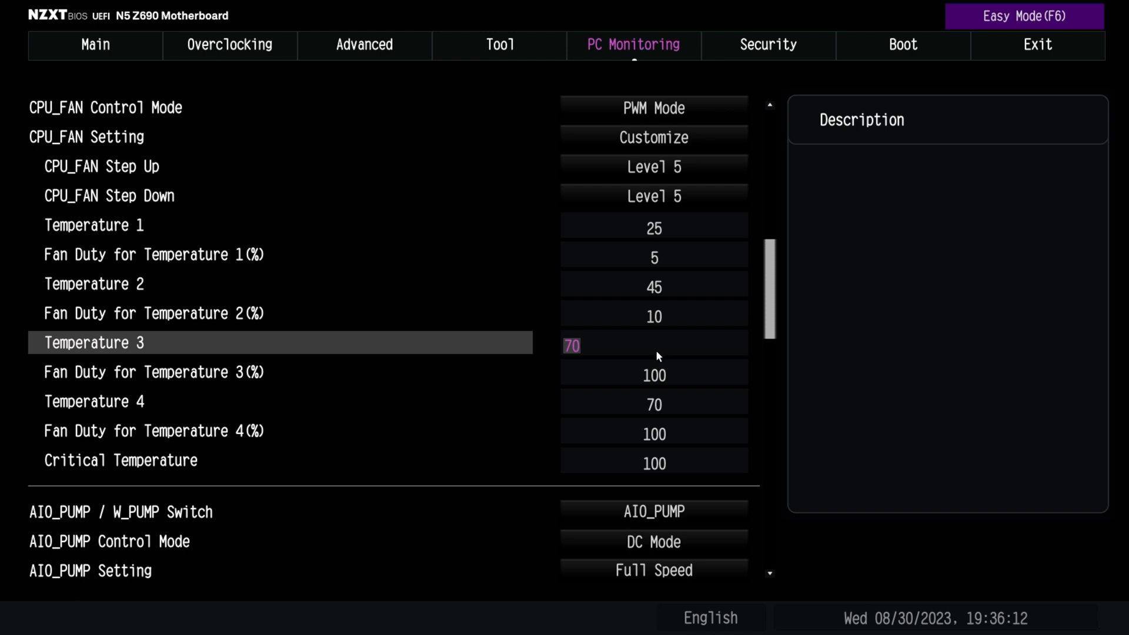
key("Down")
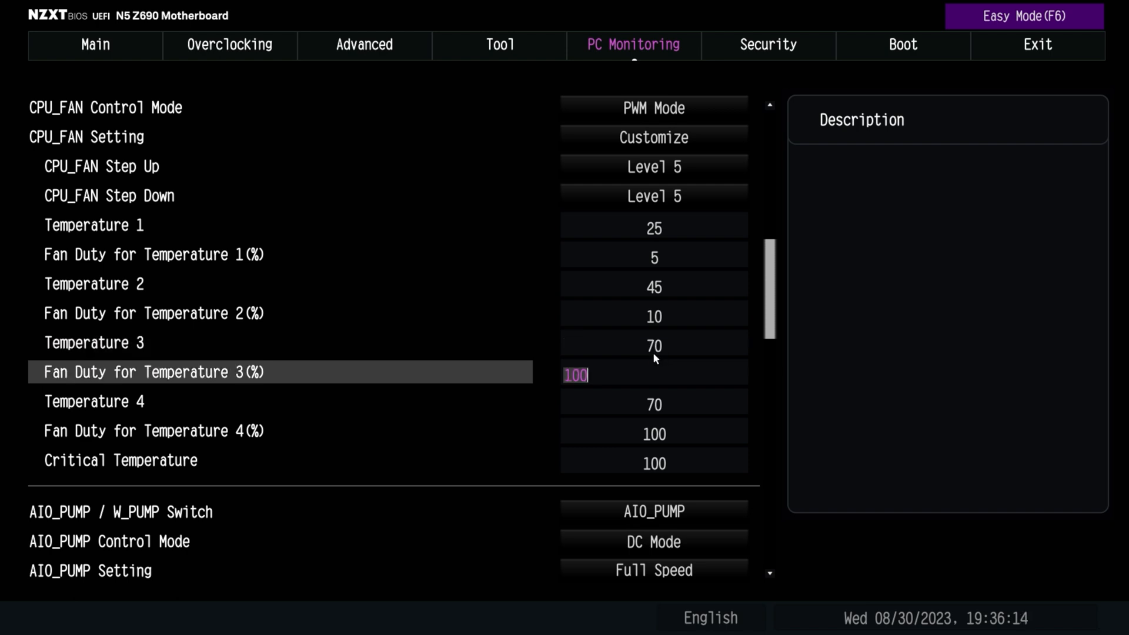
type("85")
key("Down")
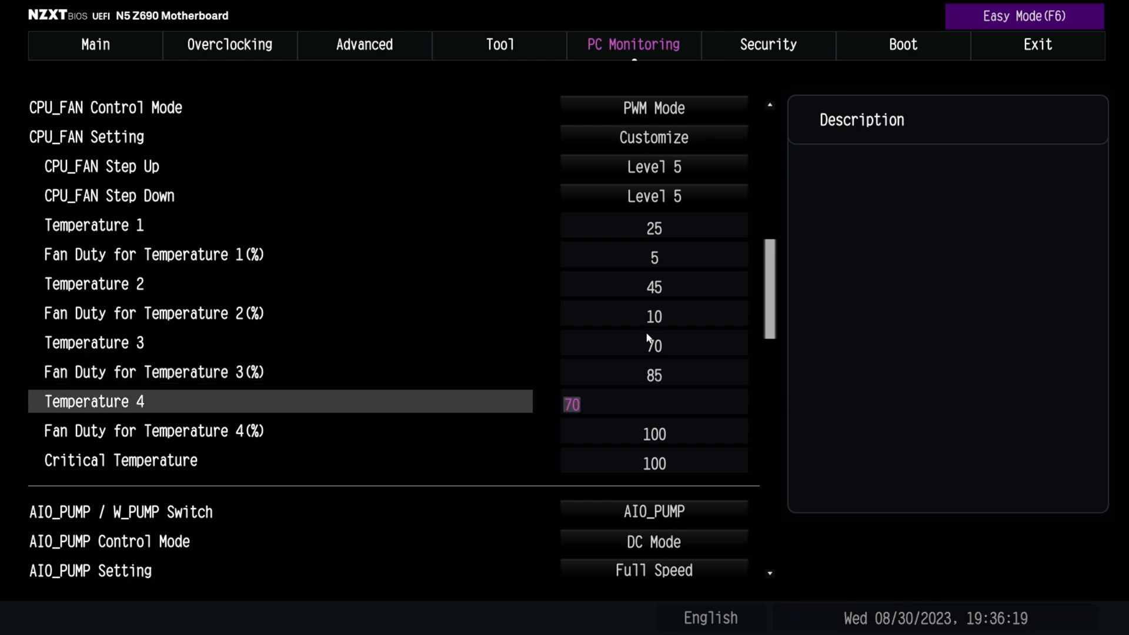
type("80")
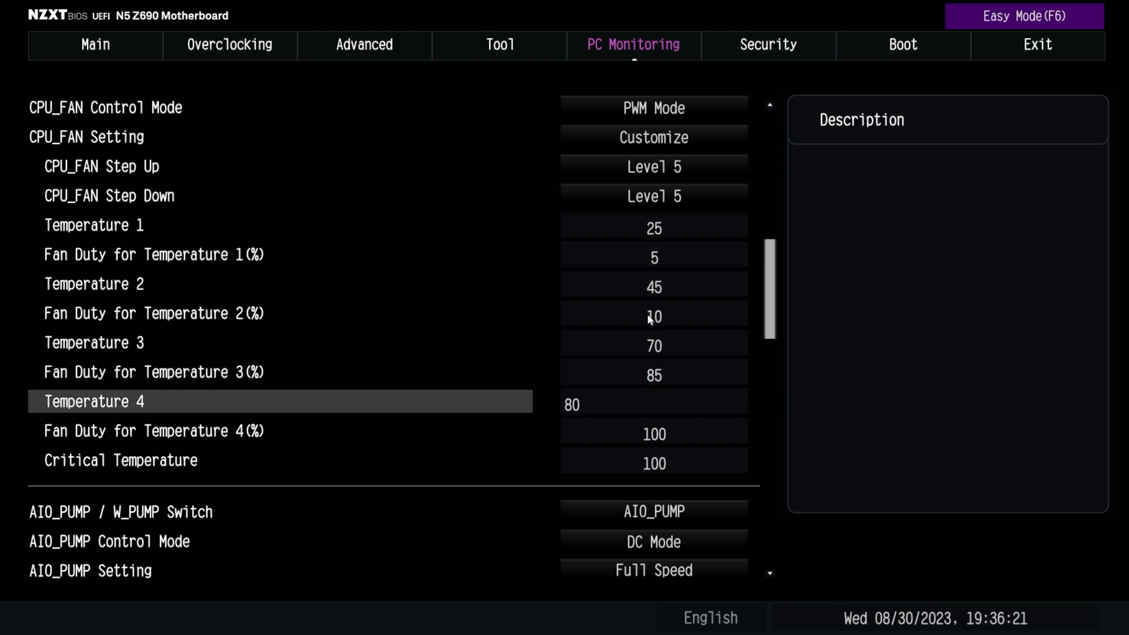
key("Down")
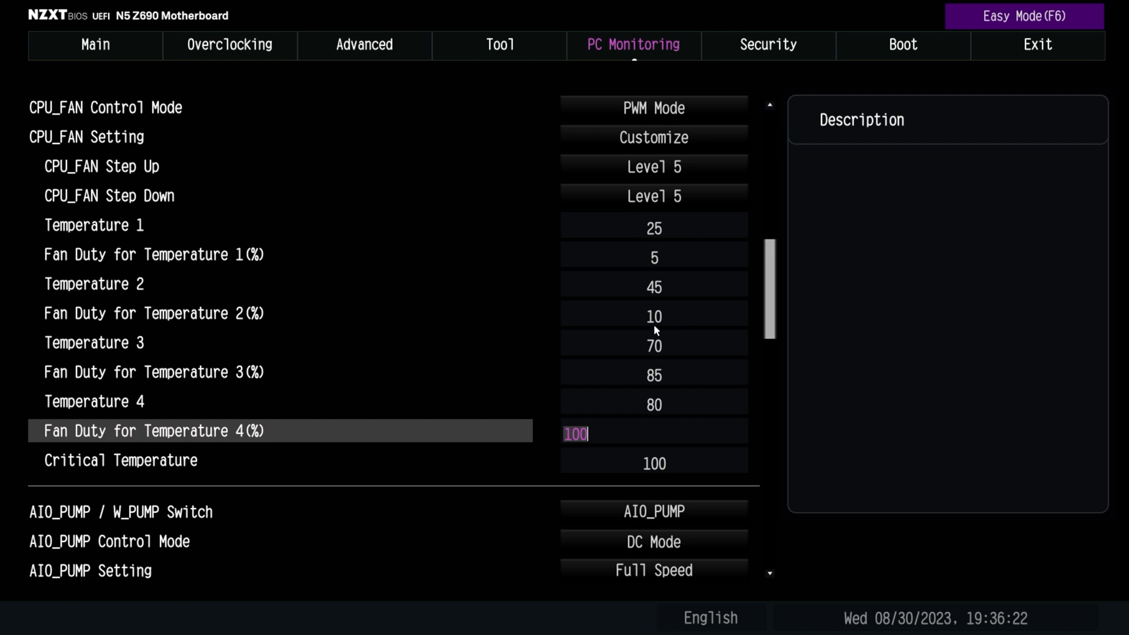
Review the customized CPU fan curve, from Critical Temperature back up to the Temperature 1 and 2 fields
key("Down")
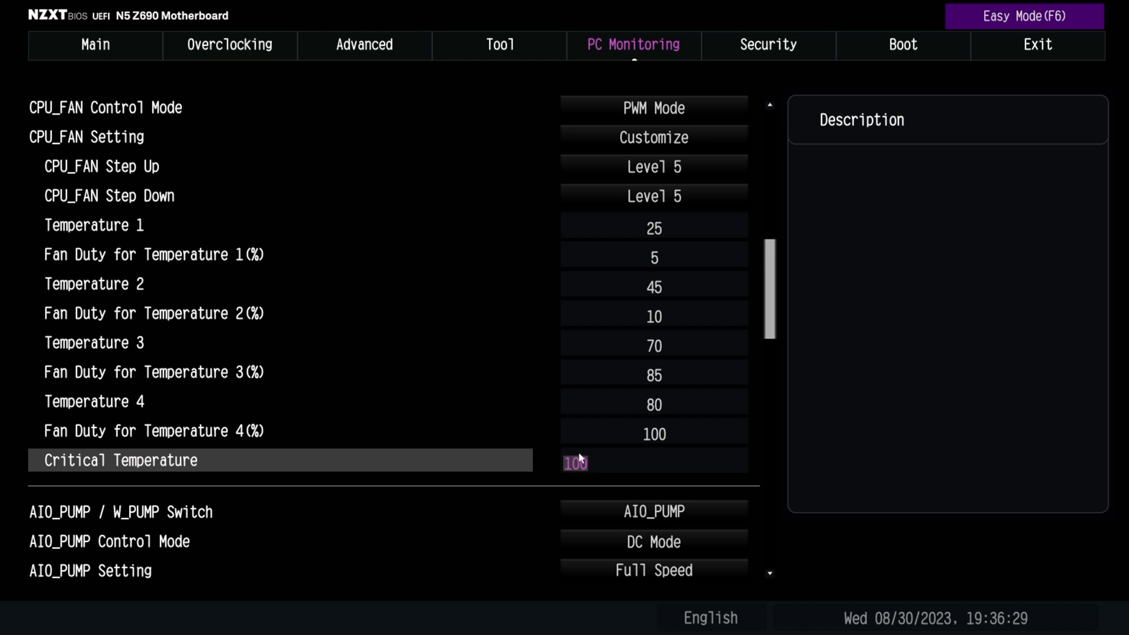
key("Up")
key("Up")
key("Up")
key("Up")
key("Up")
key("Up")
key("Up")
key("Up")
key("Up")
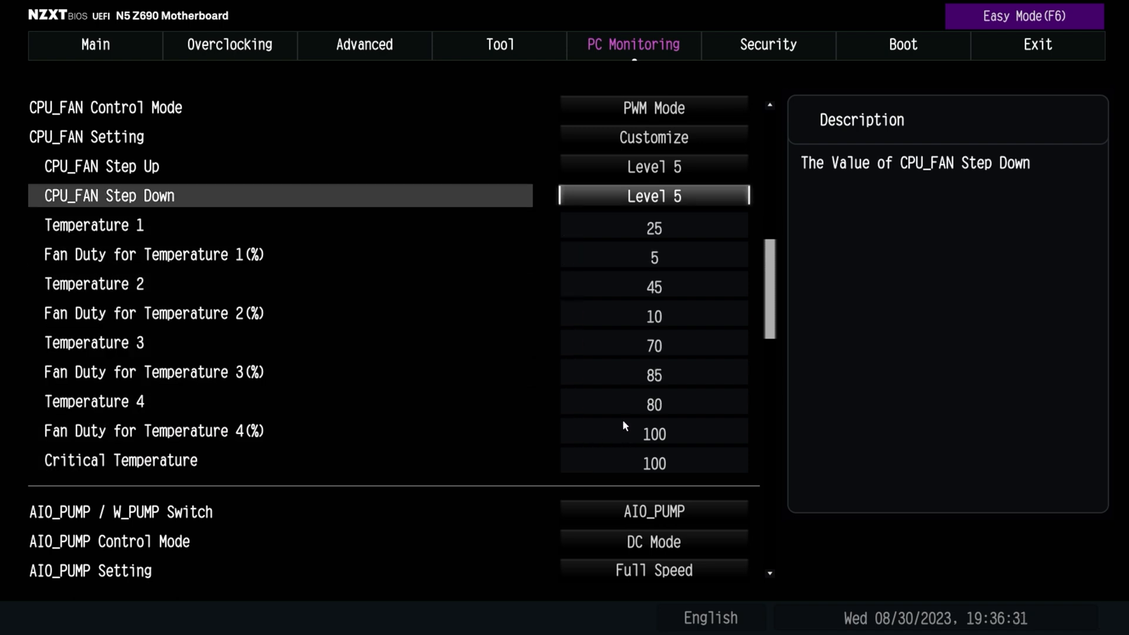
key("Down")
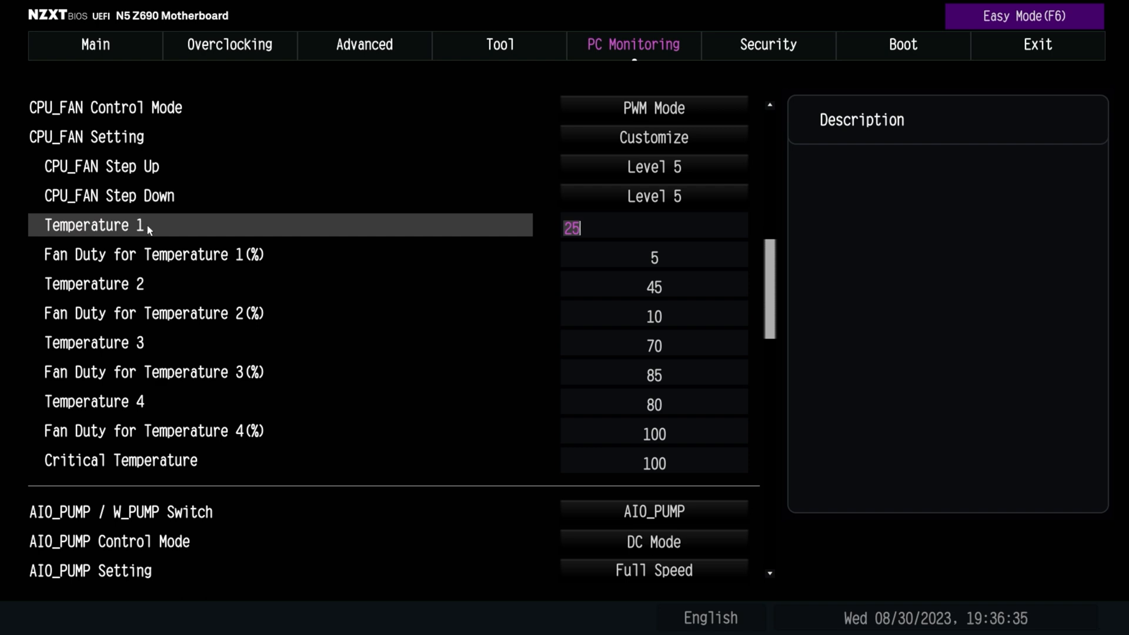
key("Down")
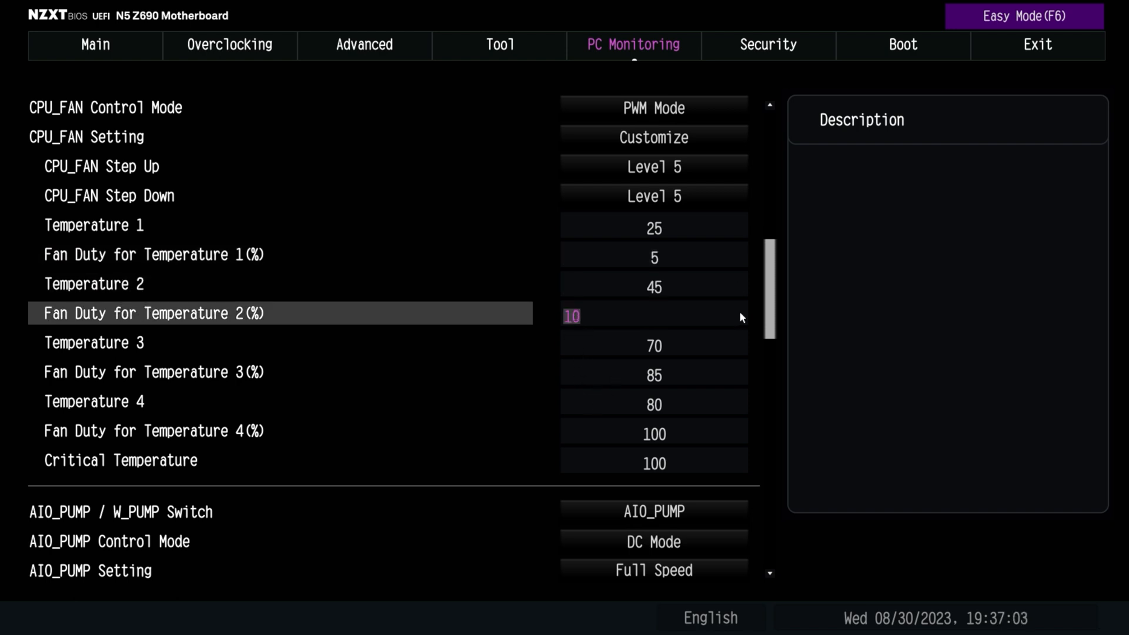
Set AIO_PUMP / W_PUMP Switch to W_PUMP and return it to AIO_PUMP
scroll(737, 570, "down", 7)
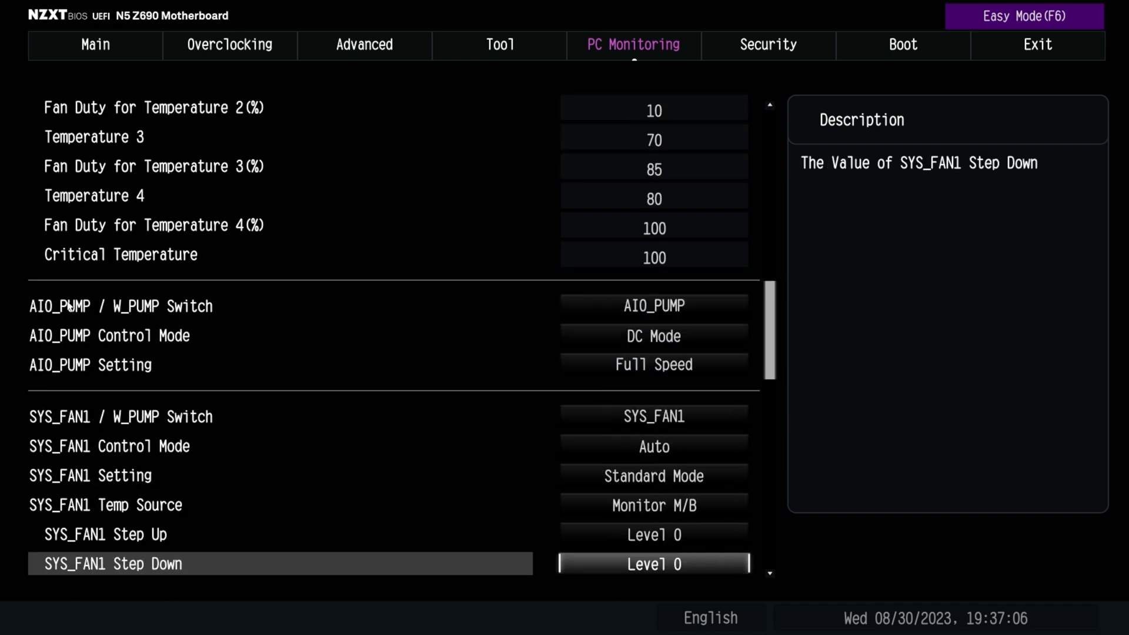
left_click(679, 307)
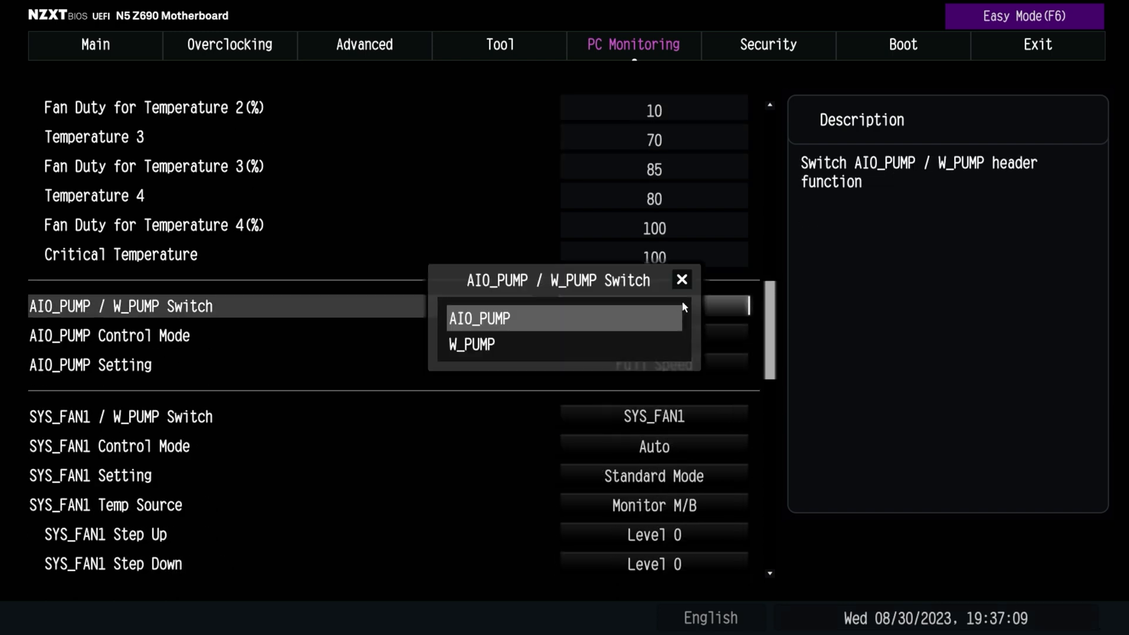
left_click(545, 345)
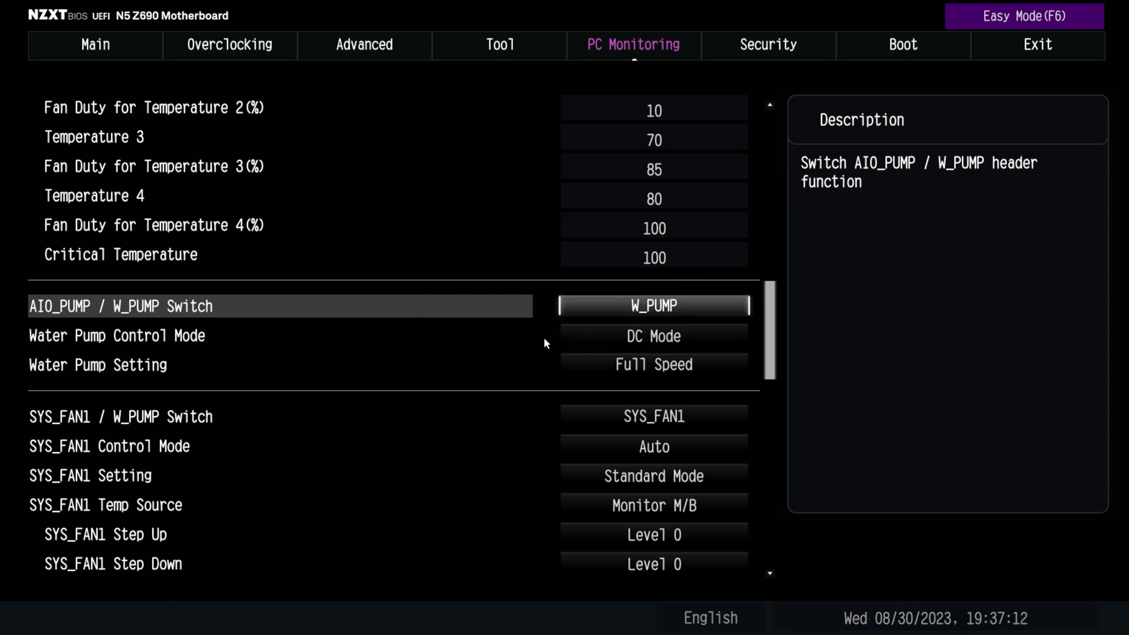
left_click(632, 309)
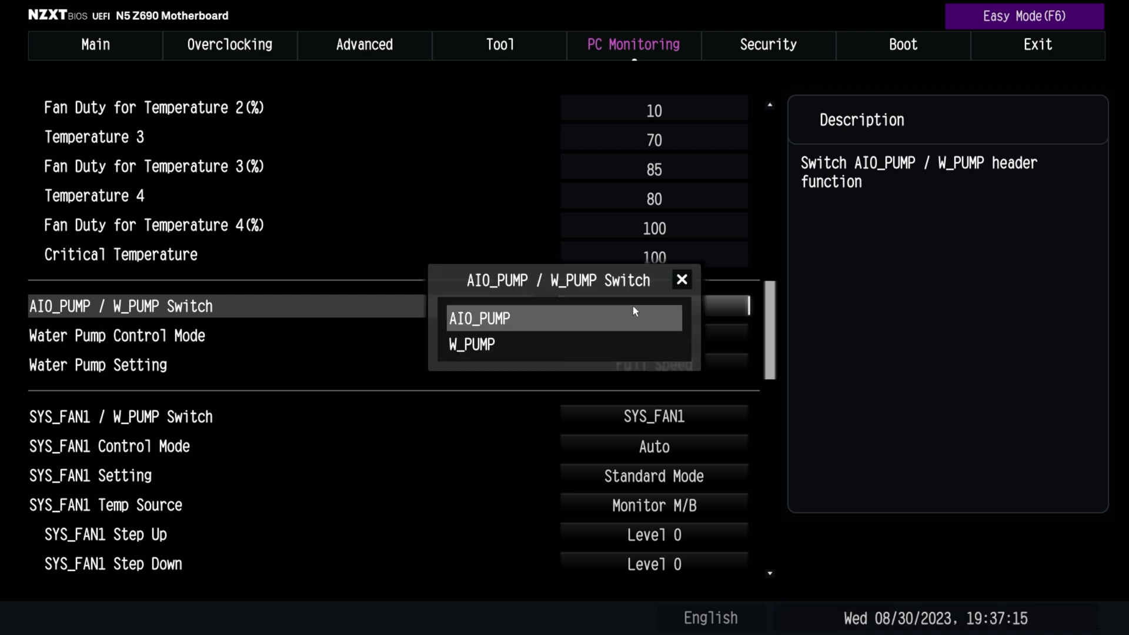
left_click(573, 321)
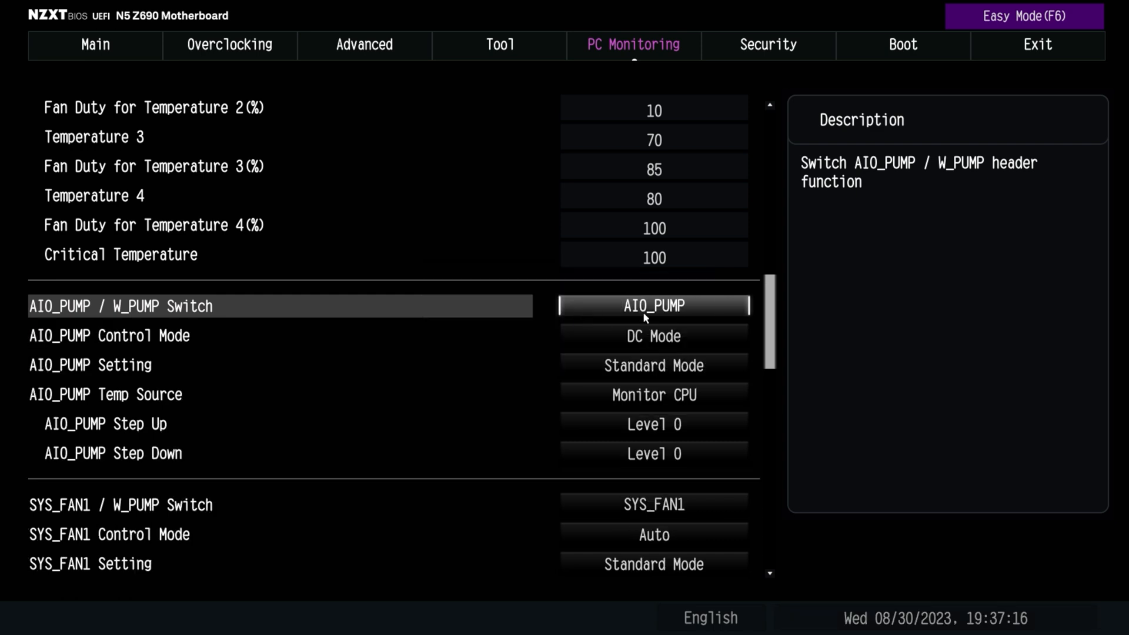
Set AIO_PUMP Control Mode to PWM Mode and return it to DC Mode
left_click(656, 340)
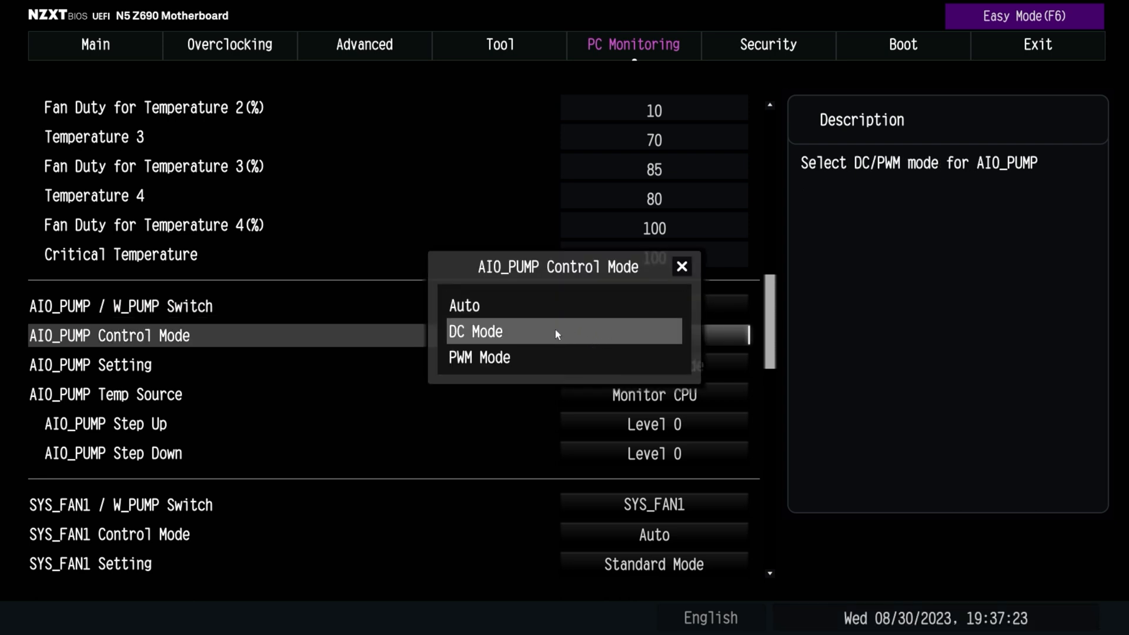
left_click(553, 353)
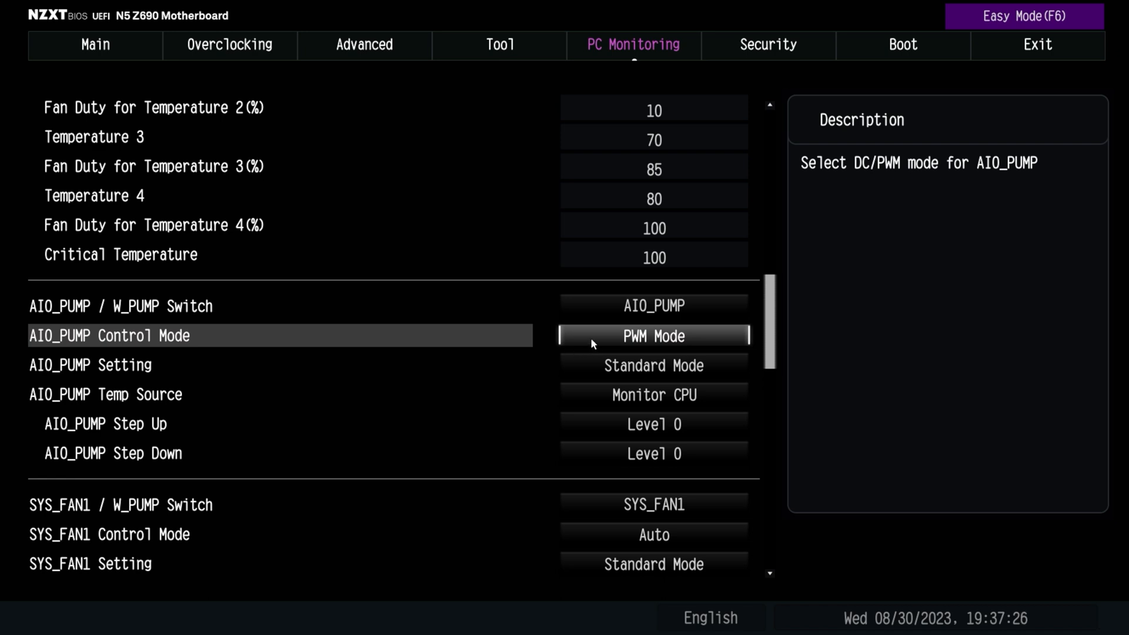
left_click(590, 337)
left_click(529, 328)
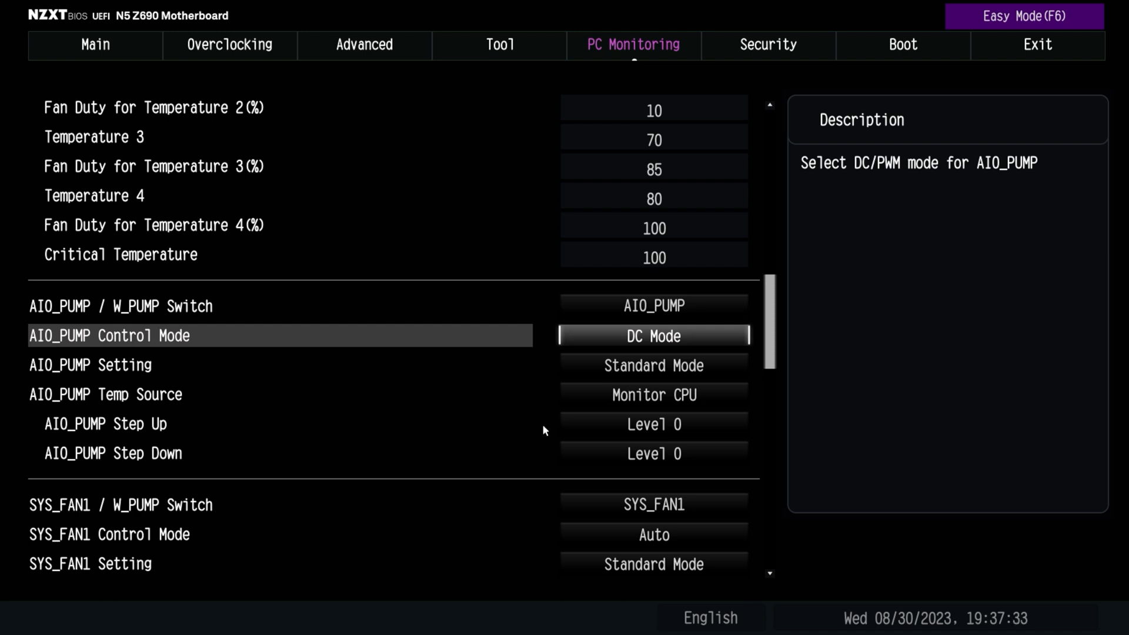
Try AIO_PUMP Setting at Full Speed, change it to Customize, and look over the pump's temperature and fan duty fields
left_click(720, 370)
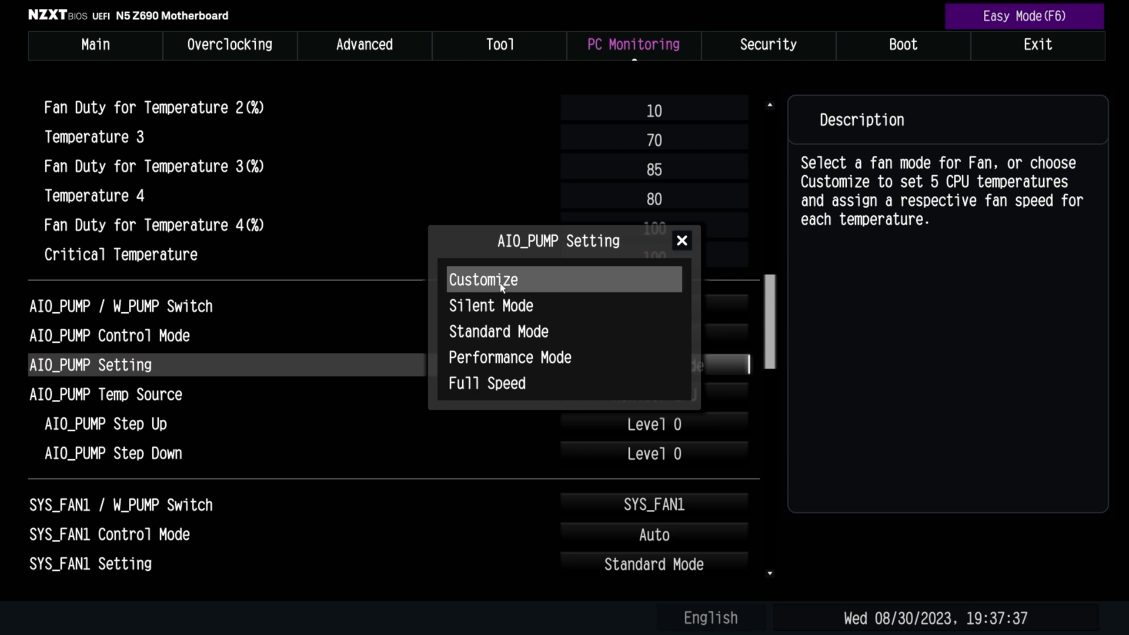
left_click(462, 388)
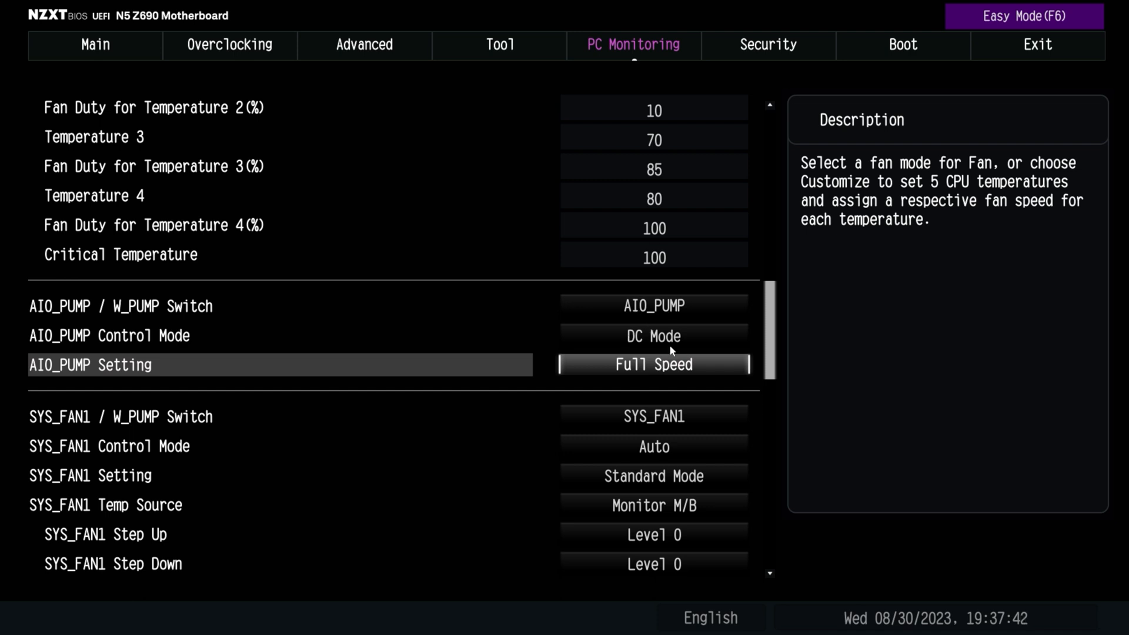
left_click(647, 368)
left_click(455, 281)
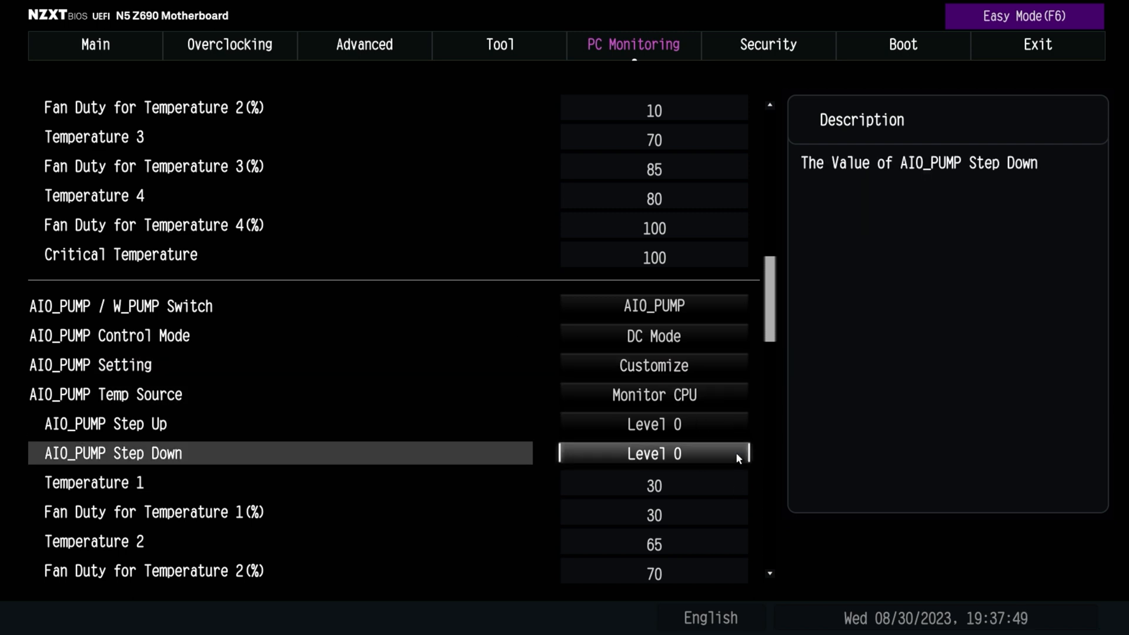
left_click(679, 484)
scroll(736, 570, "down", 9)
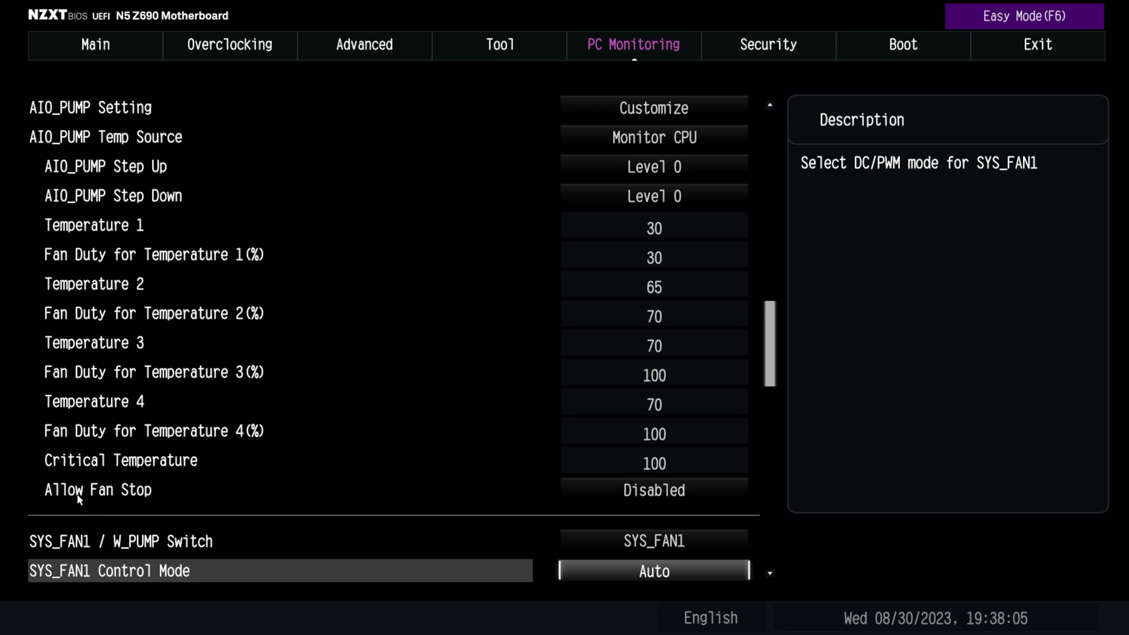
Set SYS_FAN1 / W_PUMP Switch to W_PUMP and return it to SYS_FAN1
scroll(736, 568, "down", 8)
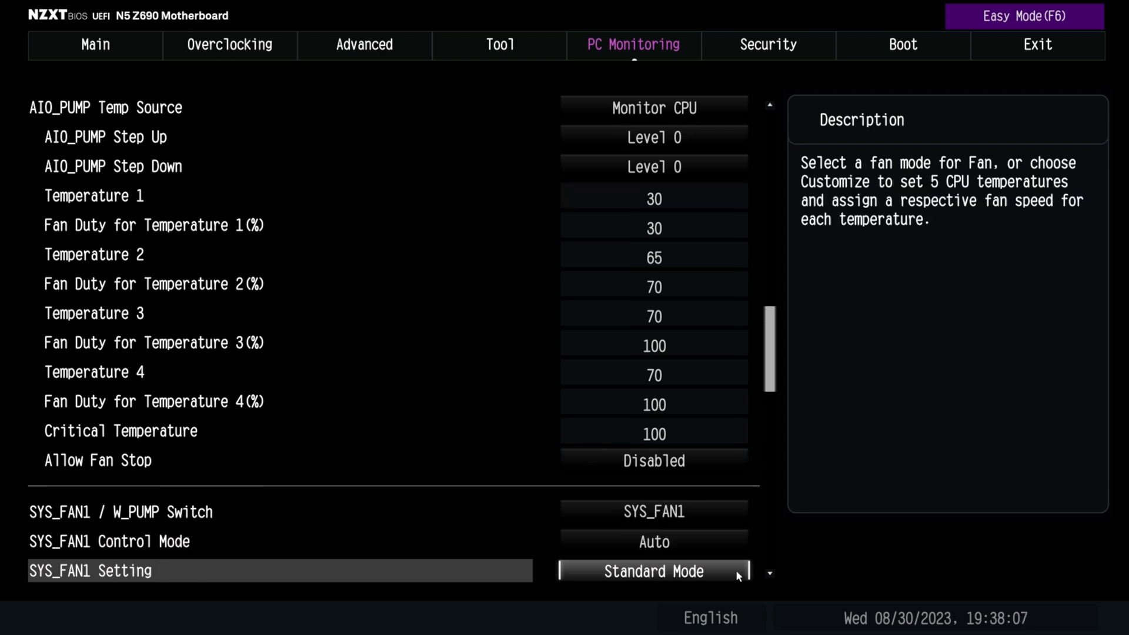
scroll(736, 567, "down", 1)
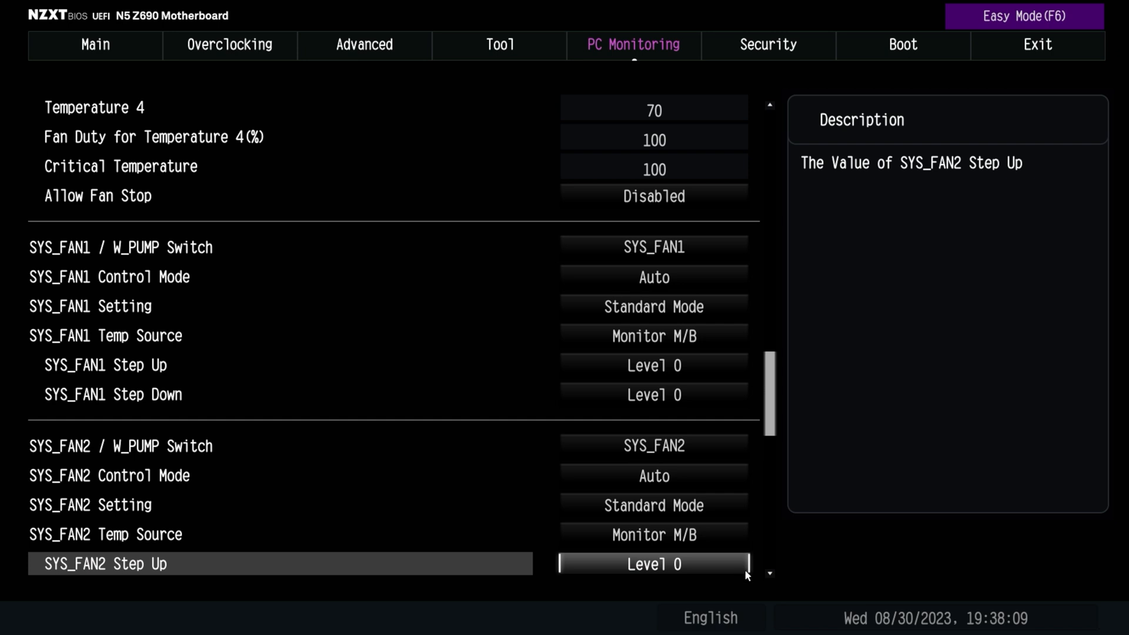
left_click(659, 248)
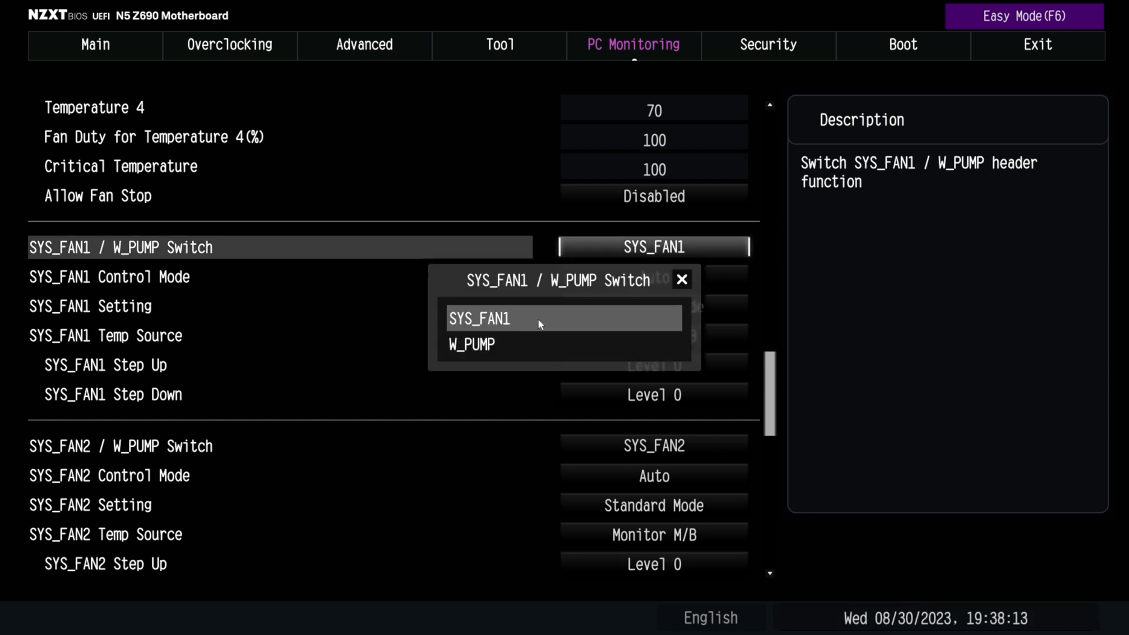
left_click(533, 344)
left_click(652, 250)
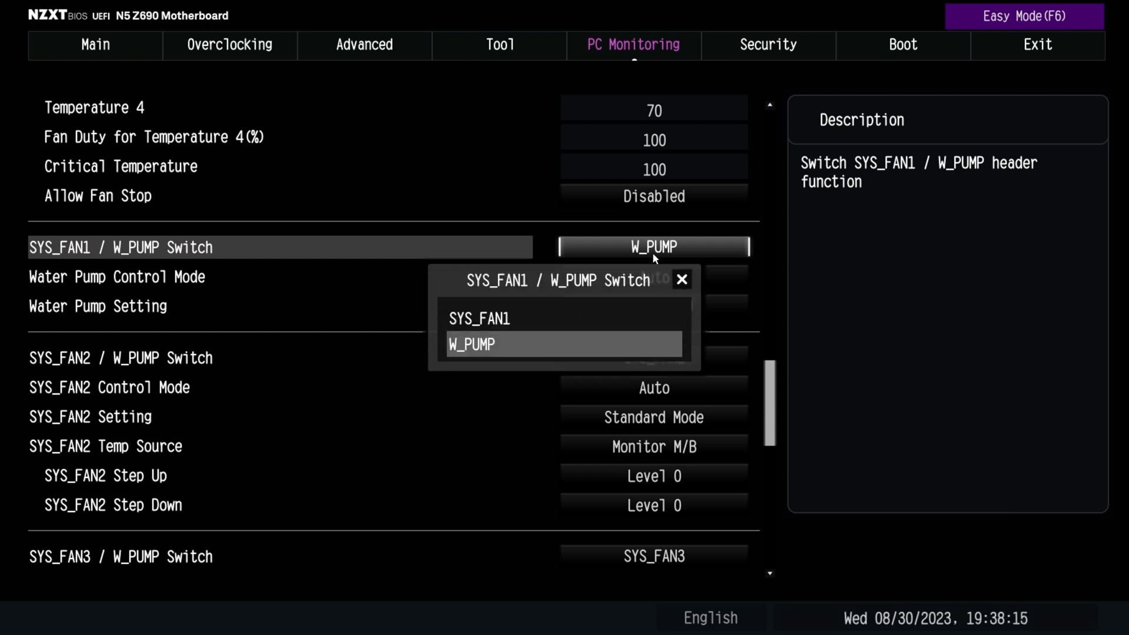
left_click(579, 314)
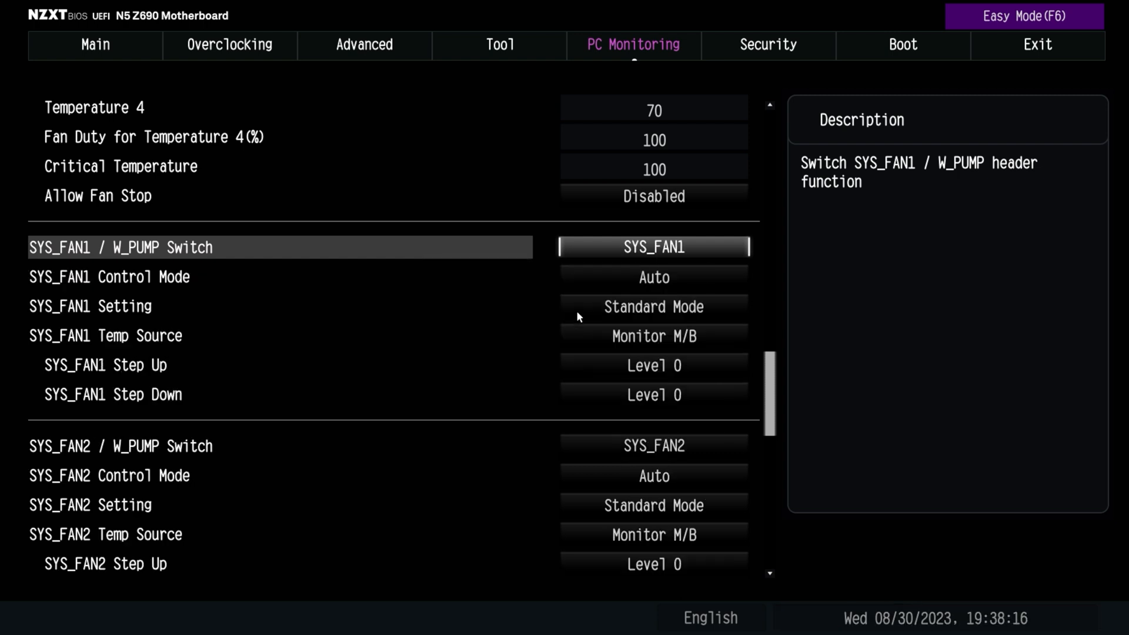
Set SYS_FAN1 Control Mode to PWM Mode
left_click(632, 282)
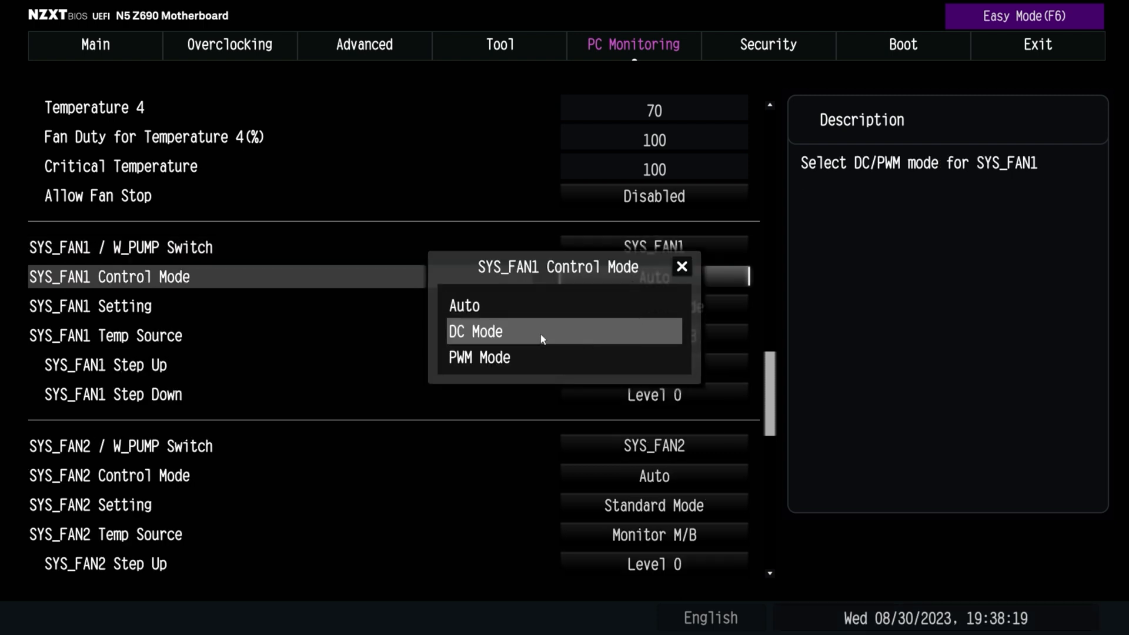
left_click(522, 355)
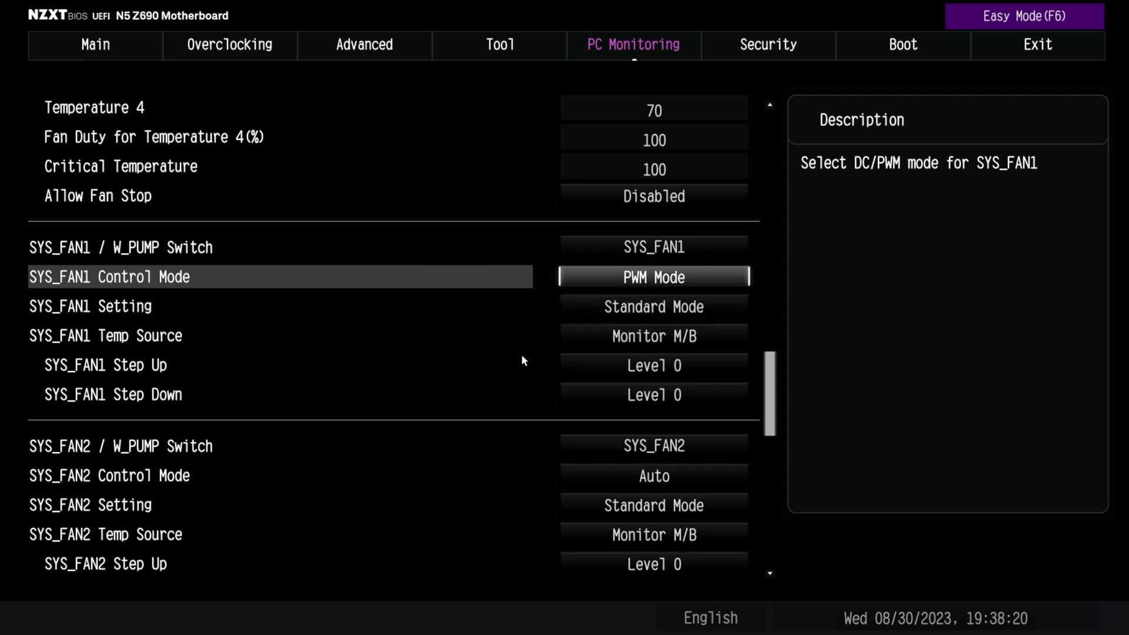
Try SYS_FAN1 Control Mode at DC Mode and return it to PWM Mode
left_click(699, 275)
left_click(574, 330)
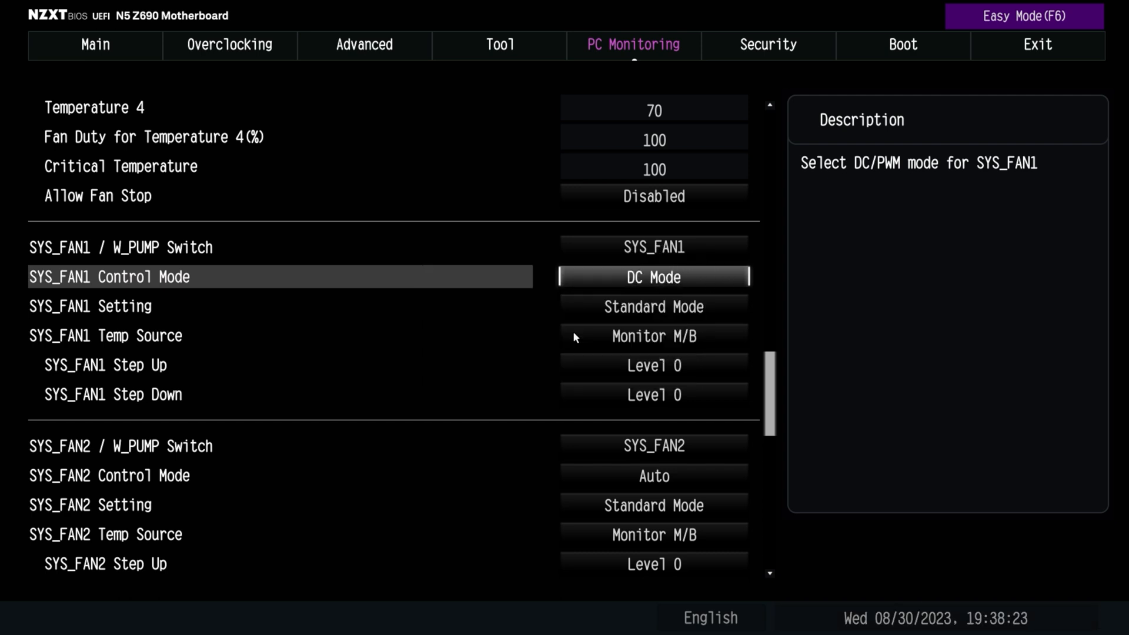
left_click(631, 294)
left_click(595, 359)
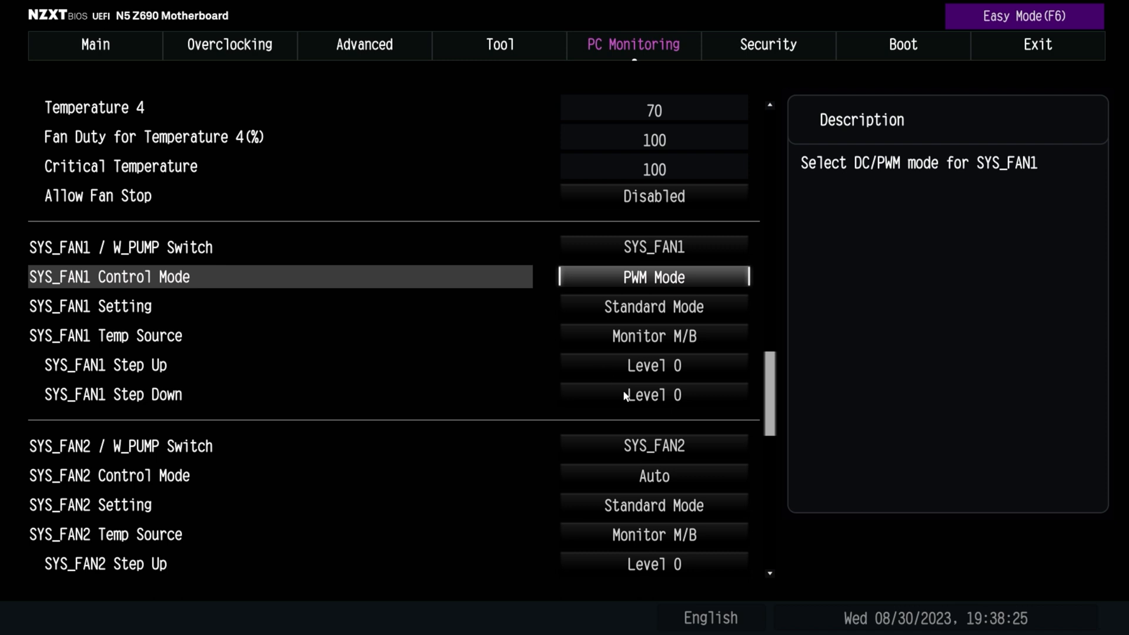
Try SYS_FAN1 Setting at Customize, and change it to Silent Mode
left_click(653, 307)
left_click(481, 281)
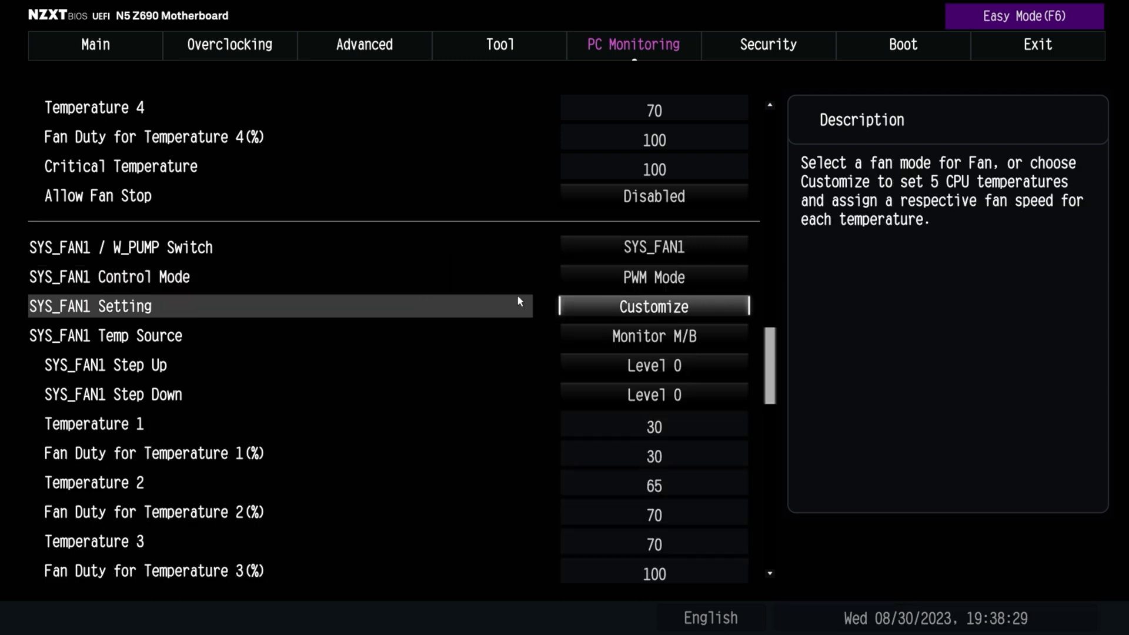
left_click(626, 318)
left_click(501, 314)
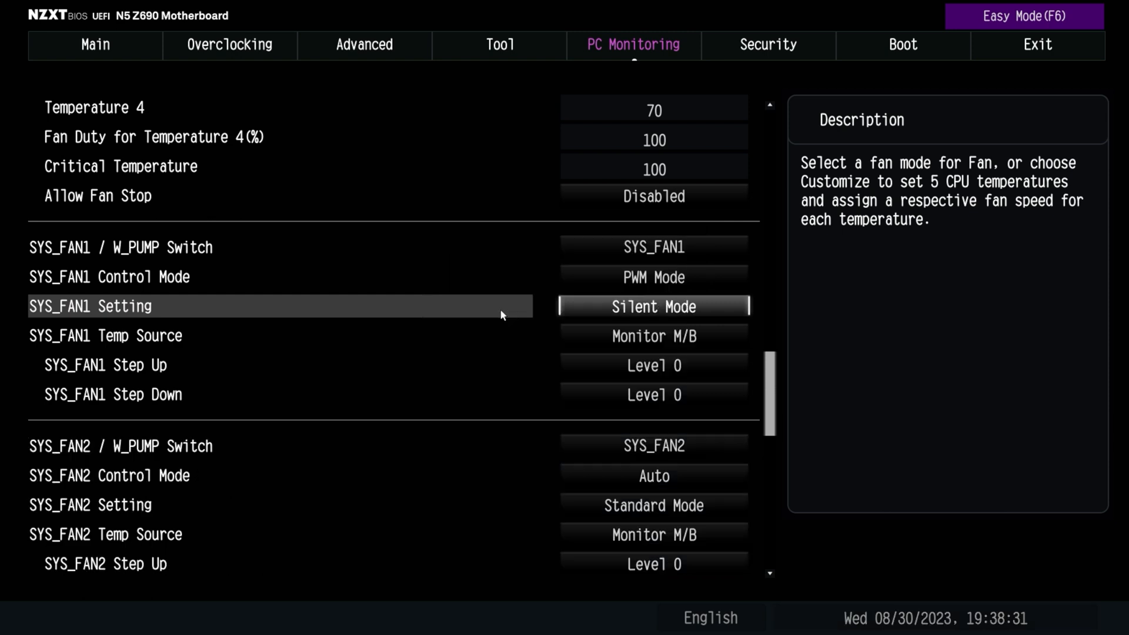
left_click(684, 359)
left_click(738, 400)
Look over the SYS_FAN2, SYS_FAN3 and SYS_FAN4 settings, and return to the Fan Tuning and CPU fan area
scroll(739, 399, "down", 9)
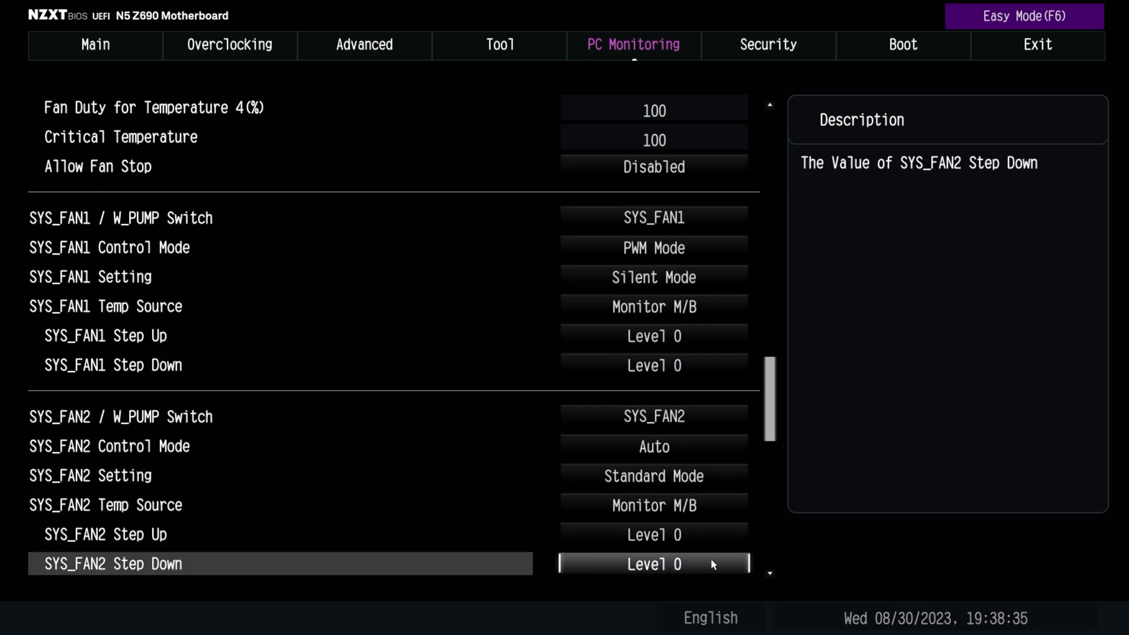
scroll(735, 563, "down", 20)
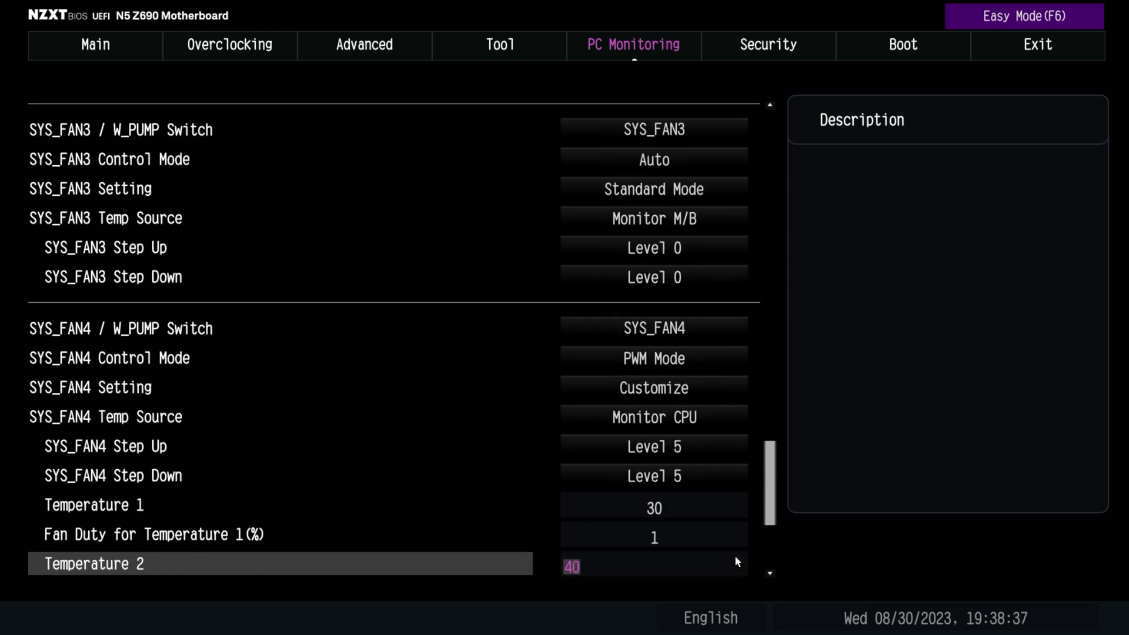
scroll(738, 553, "down", 1)
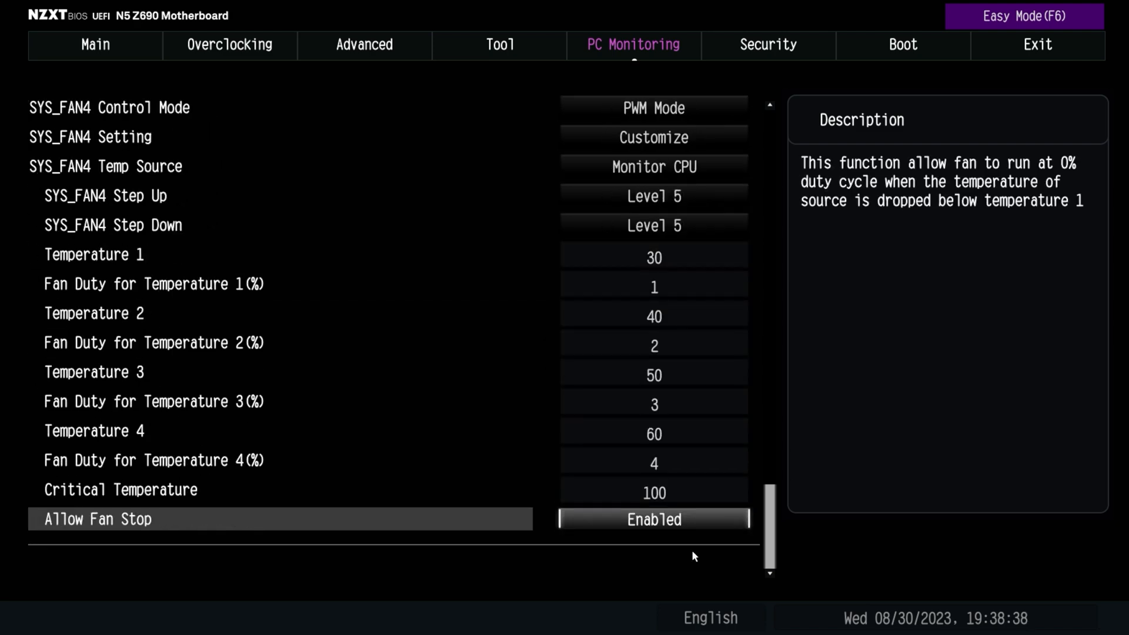
scroll(735, 107, "up", 3)
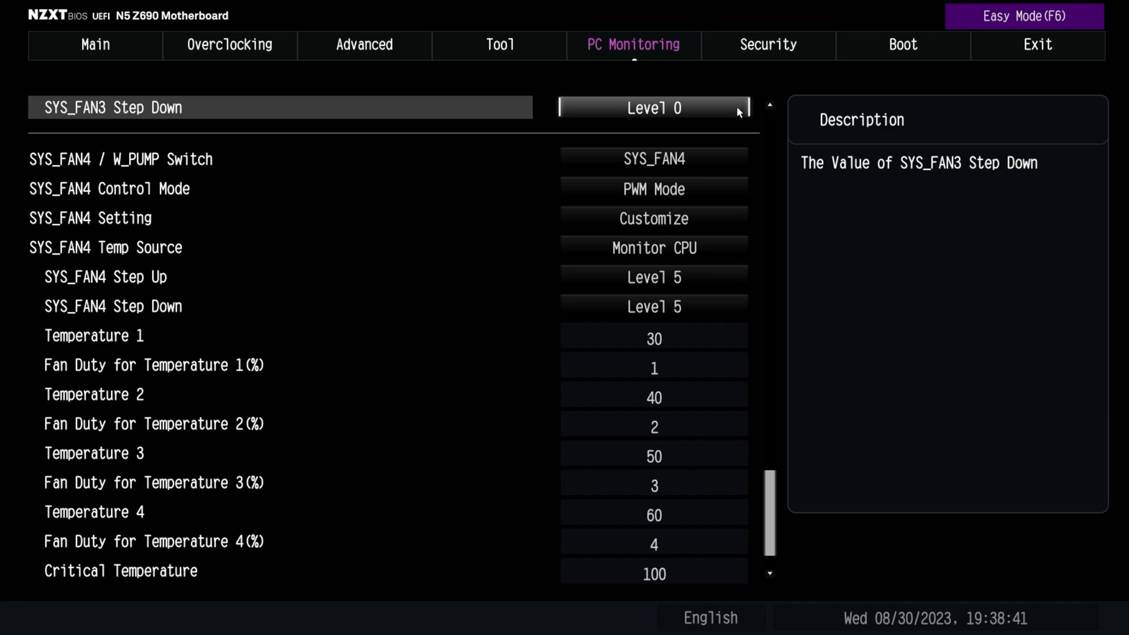
scroll(735, 107, "up", 20)
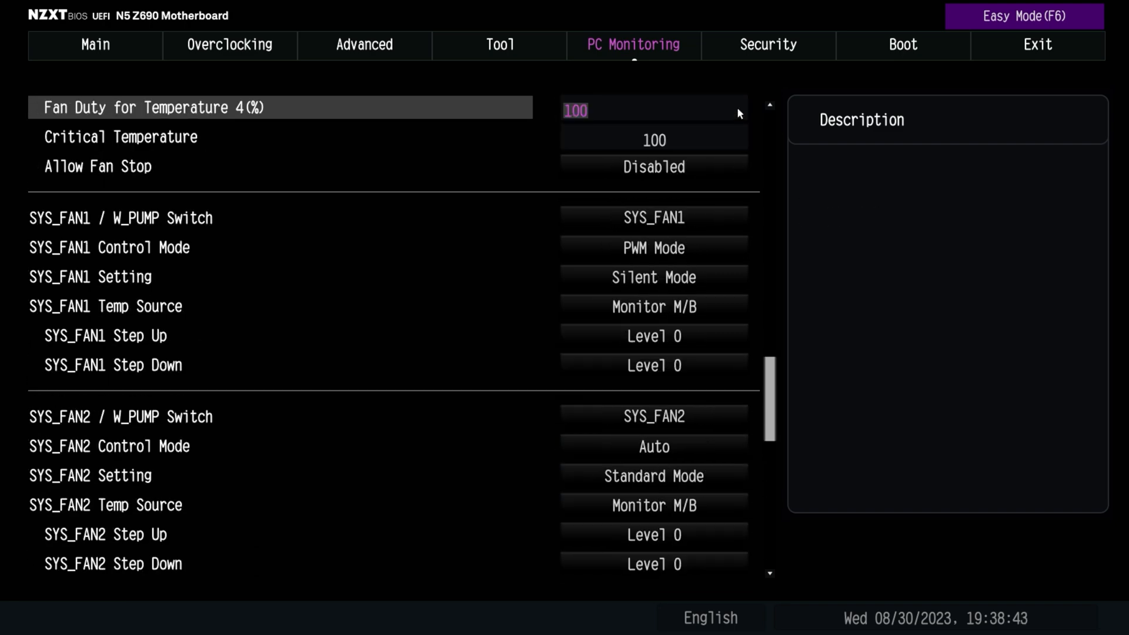
scroll(735, 107, "up", 15)
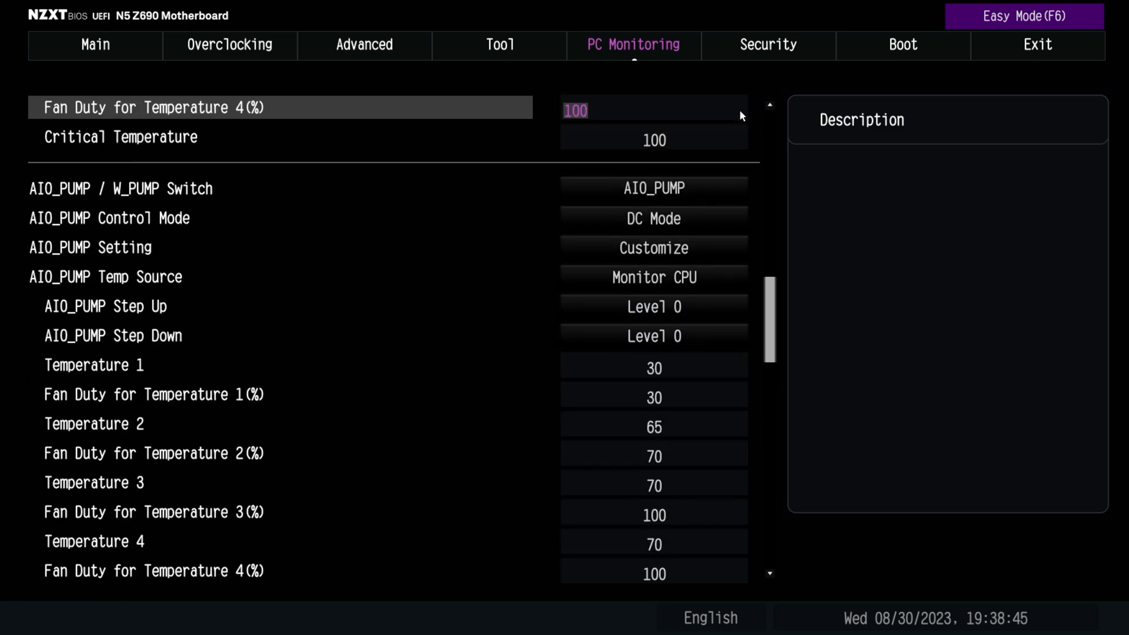
scroll(739, 108, "up", 20)
scroll(293, 238, "up", 6)
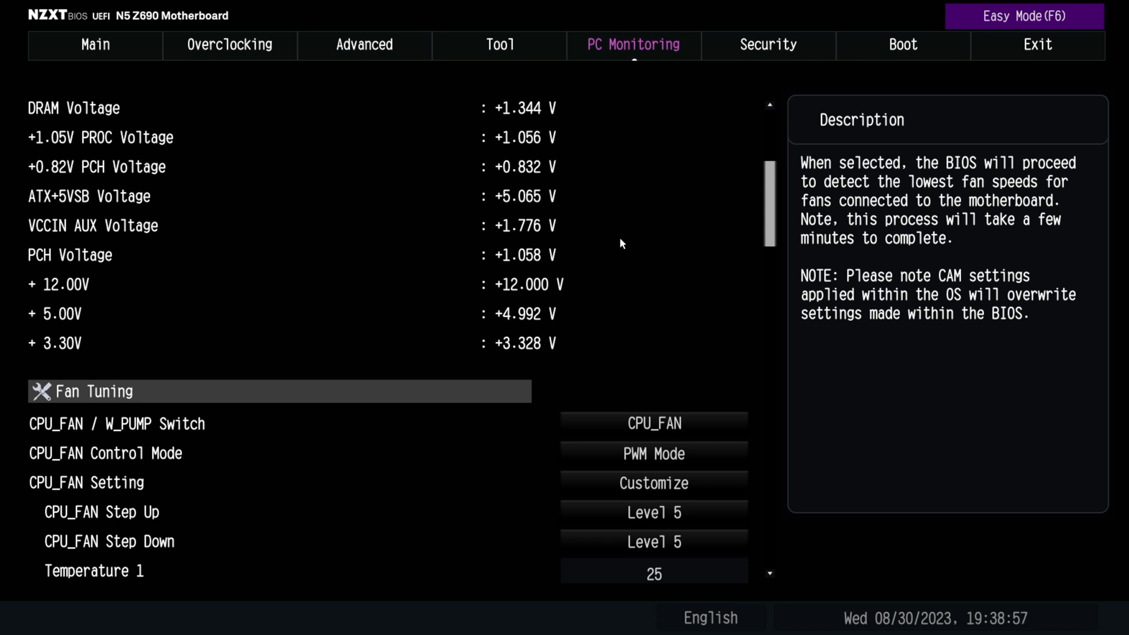
Go to the Security page, look at the Secure Boot configuration, and return to the main Security options
left_click(752, 47)
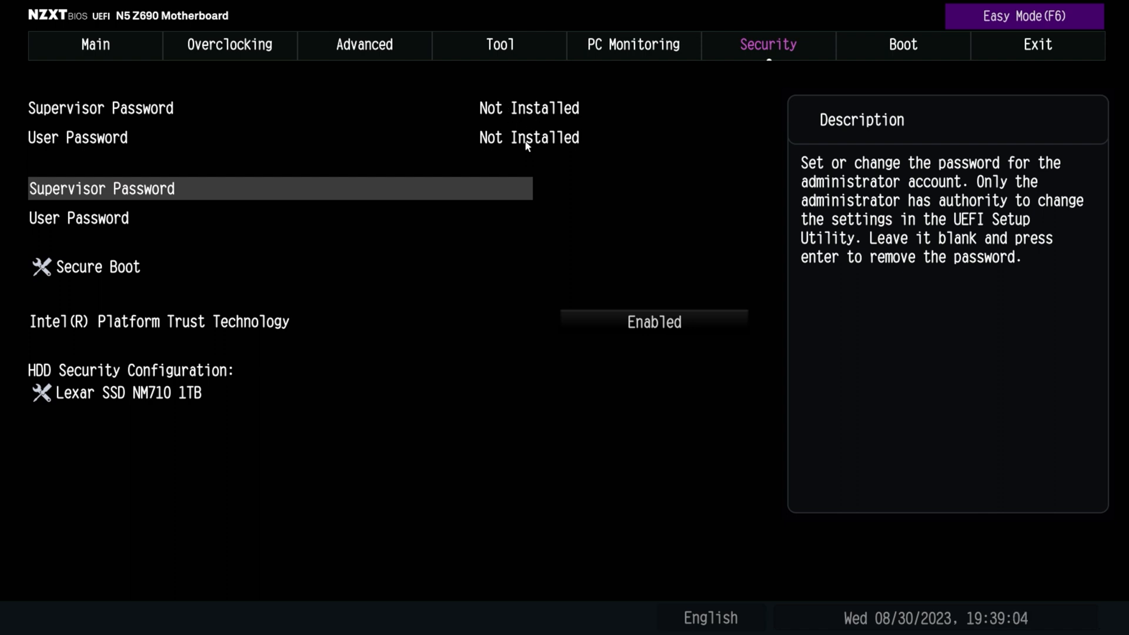
left_click(87, 270)
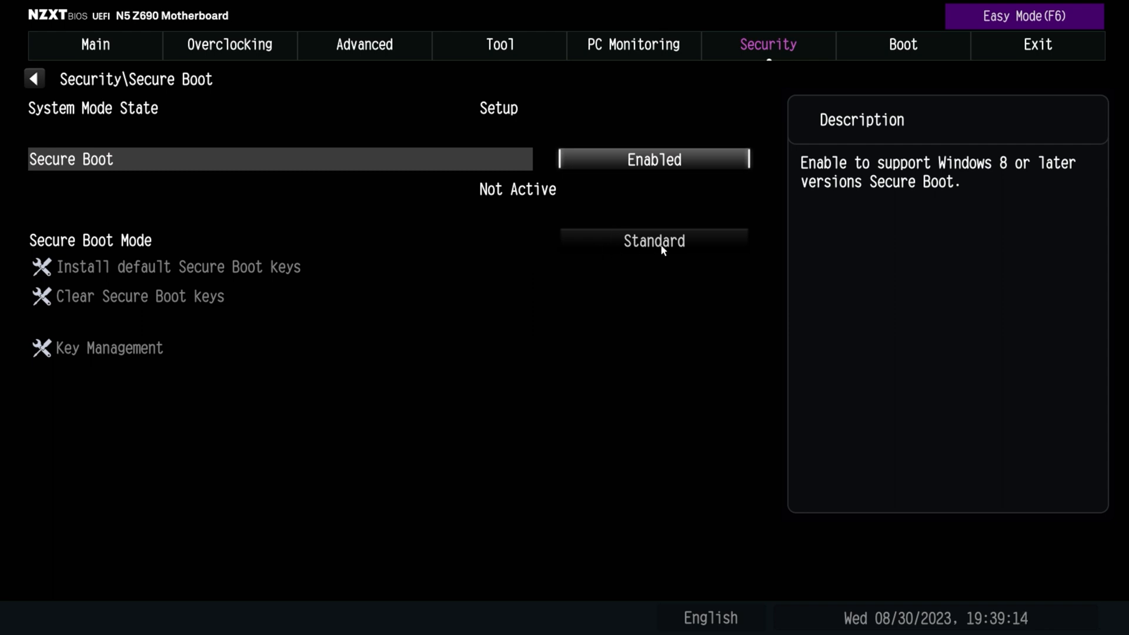
left_click(34, 78)
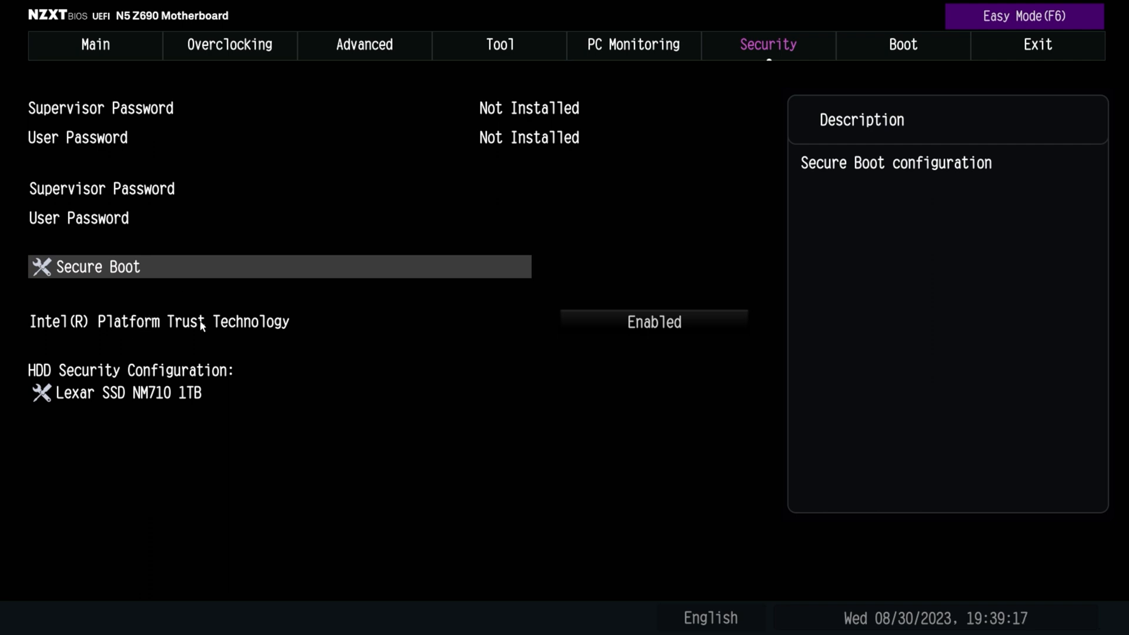
Check the Intel(R) Platform Trust Technology options, keeping Enabled, and view the HDD security configuration of the Lexar SSD NM710 1TB
left_click(142, 330)
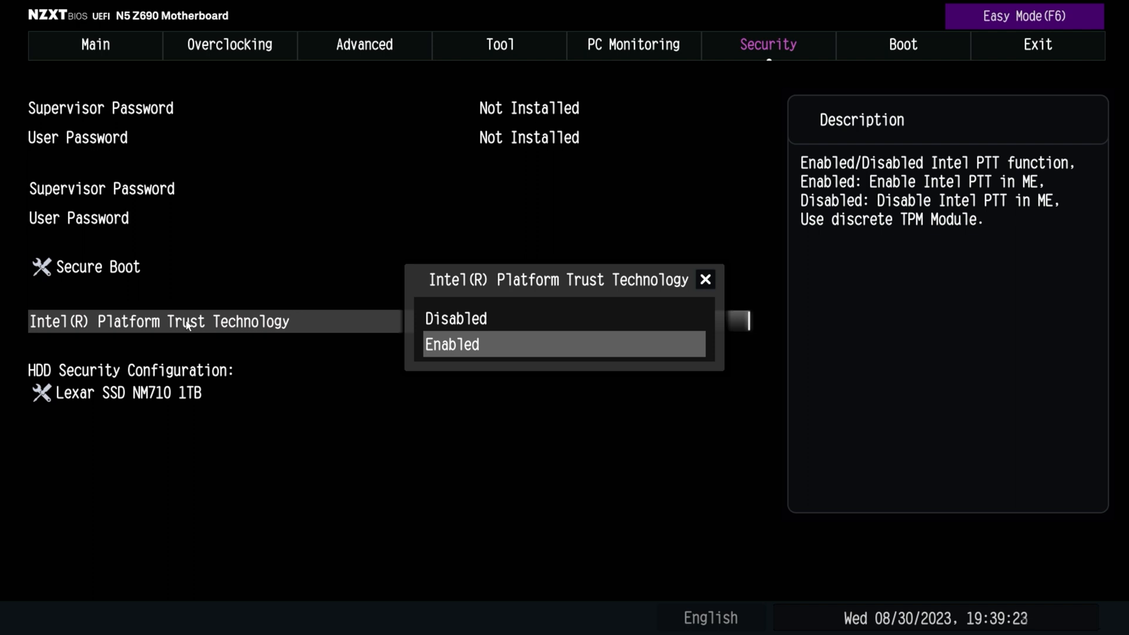
key("Up")
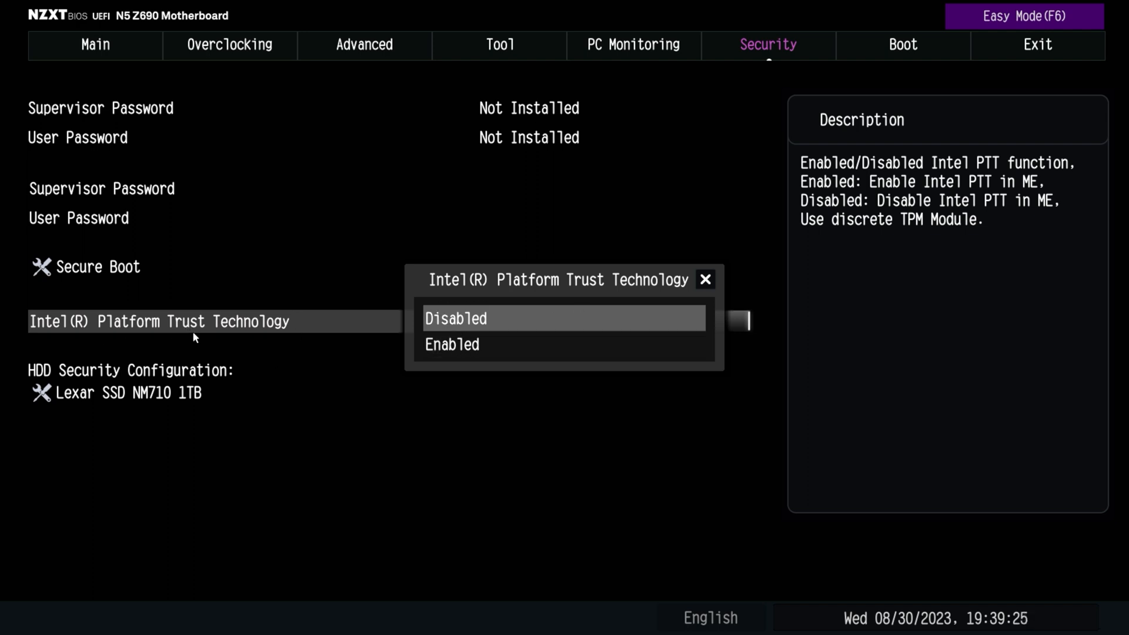
left_click(448, 345)
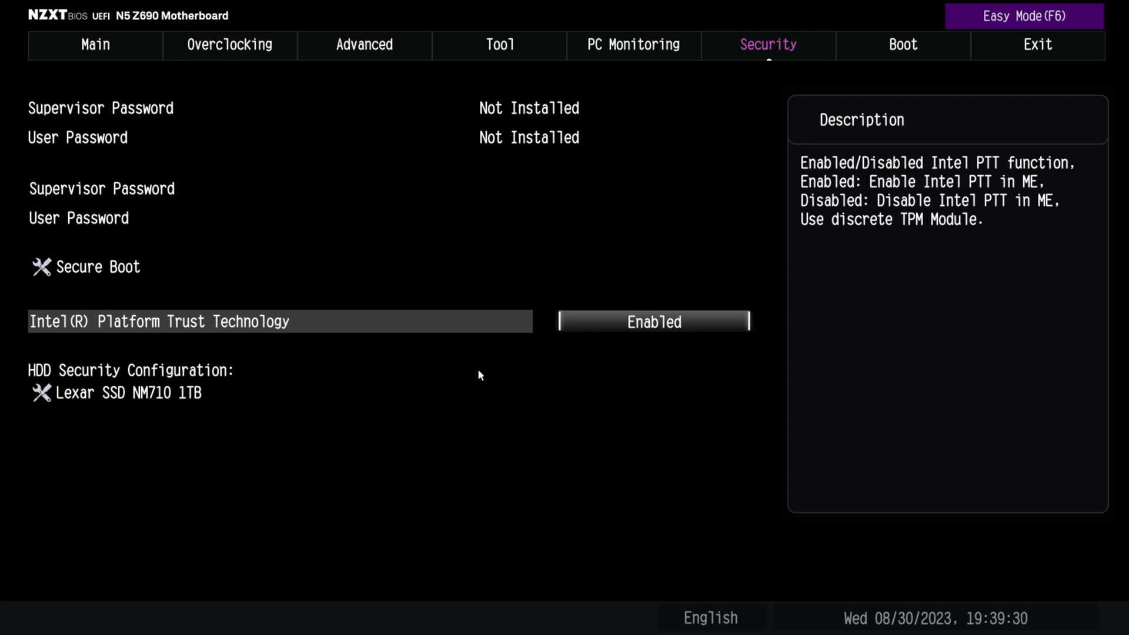
left_click(111, 400)
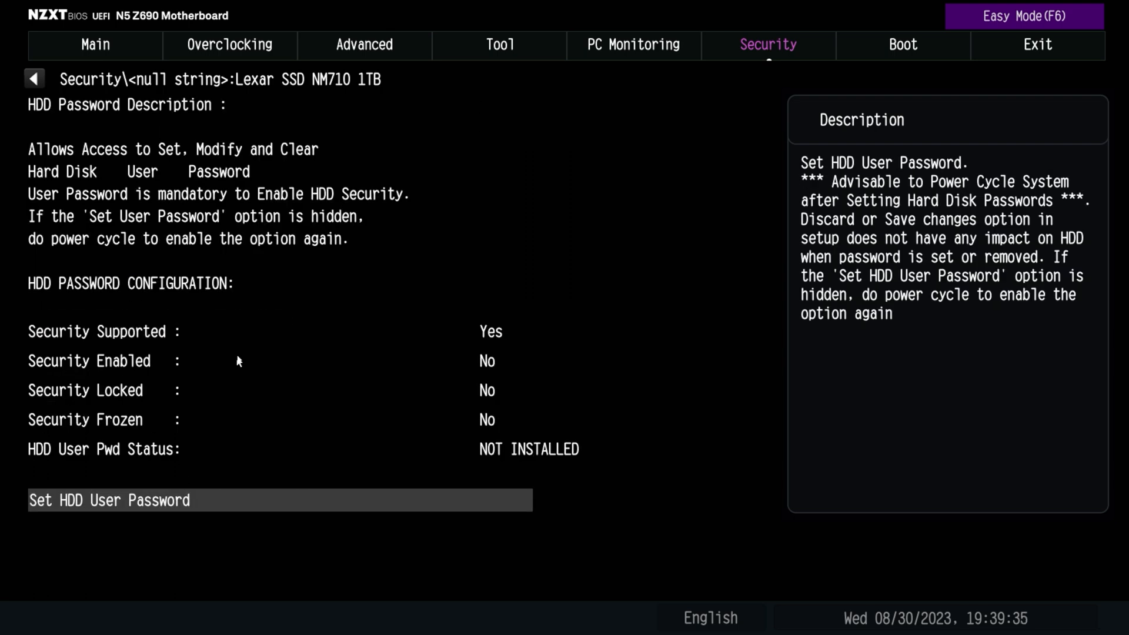
key("Escape")
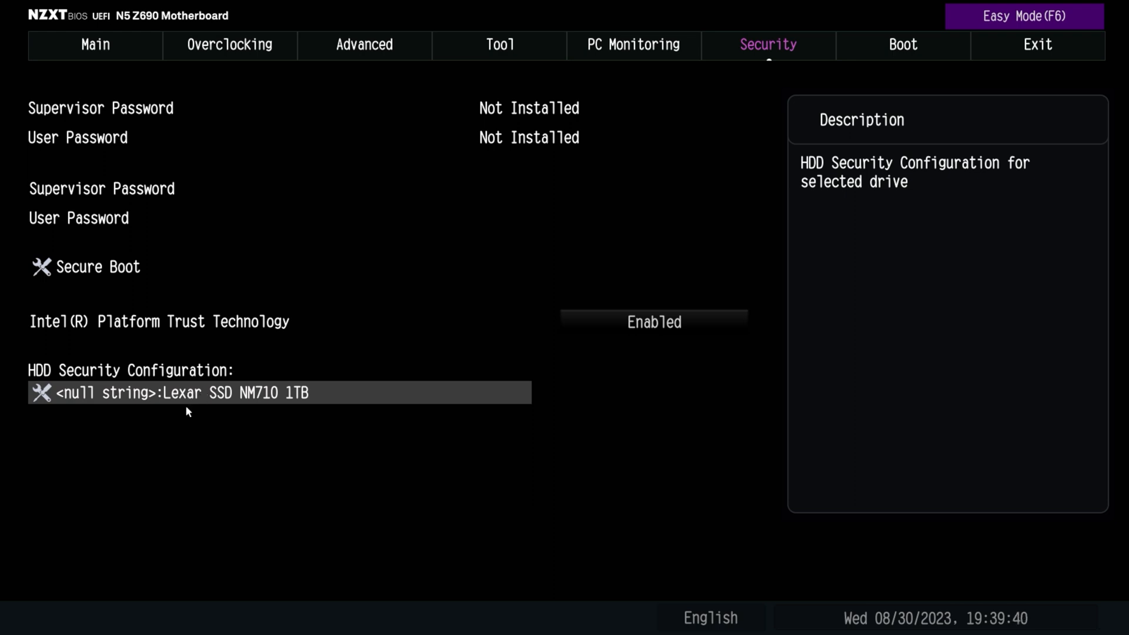
Go to the Boot page and set Boot Beep to Enabled
left_click(903, 47)
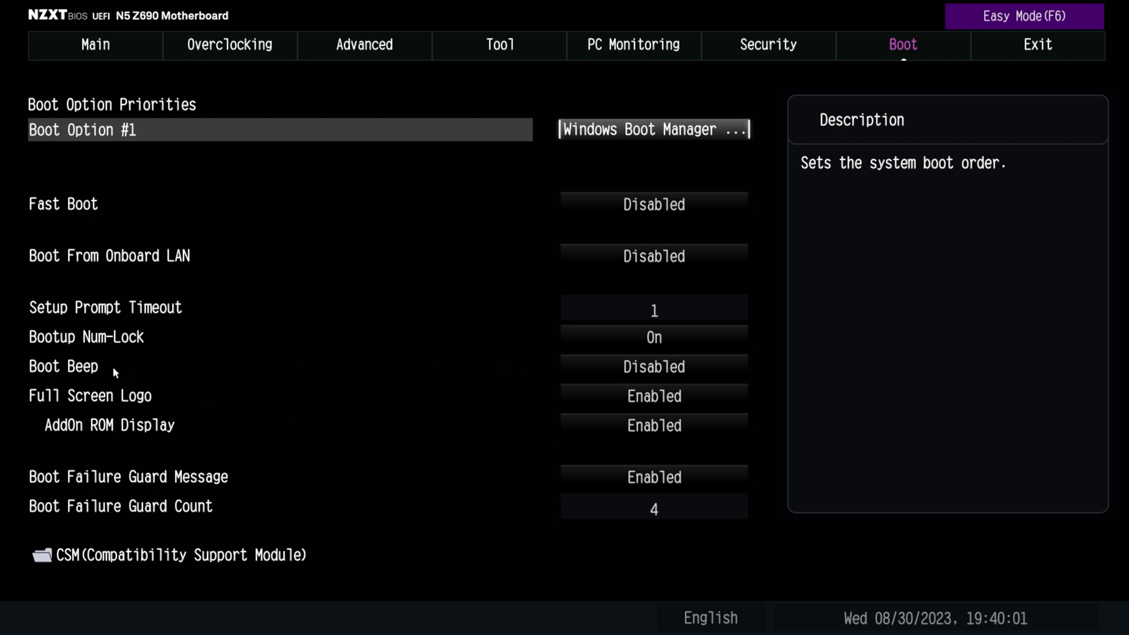
left_click(679, 369)
left_click(555, 345)
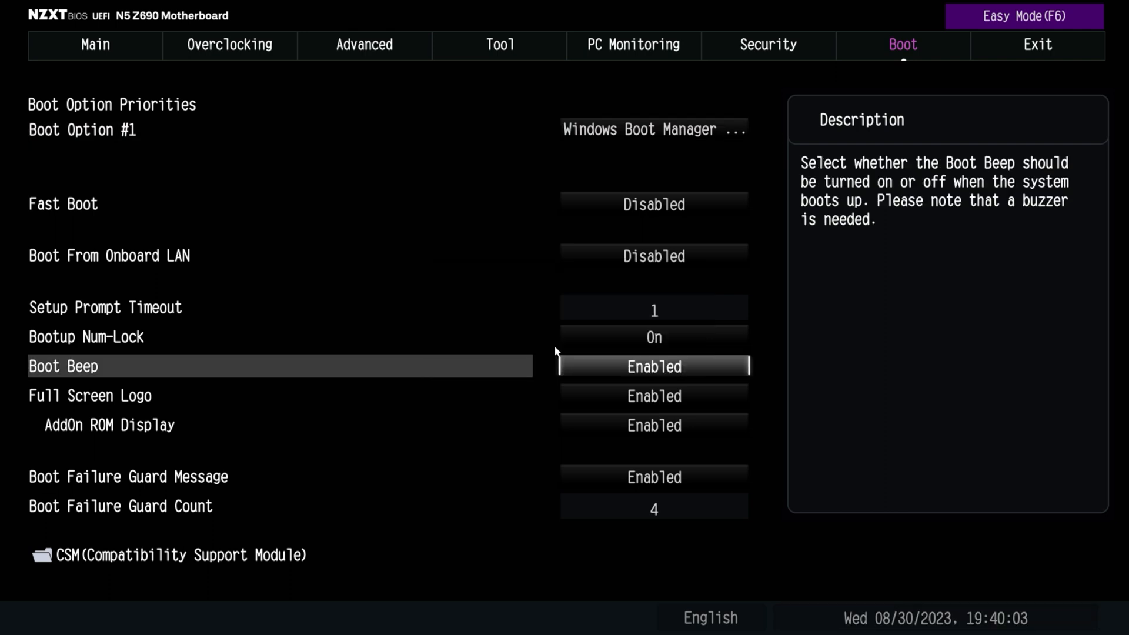
View the Full Screen Logo options without choosing one, and read the descriptions down to Boot Failure Guard Message
double_click(175, 403)
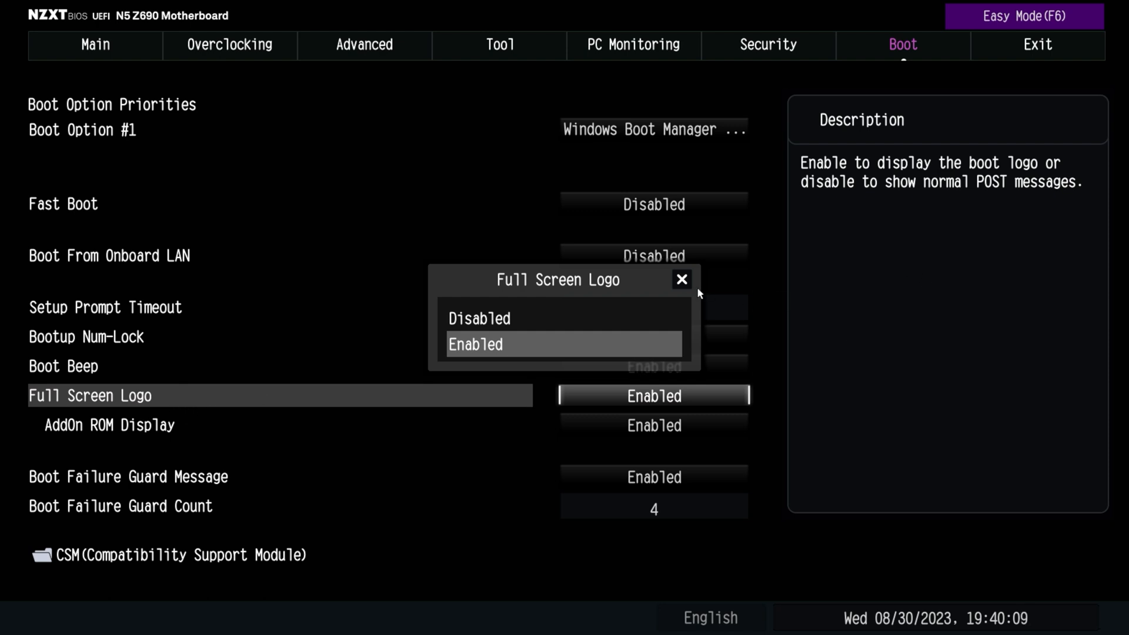
left_click(682, 278)
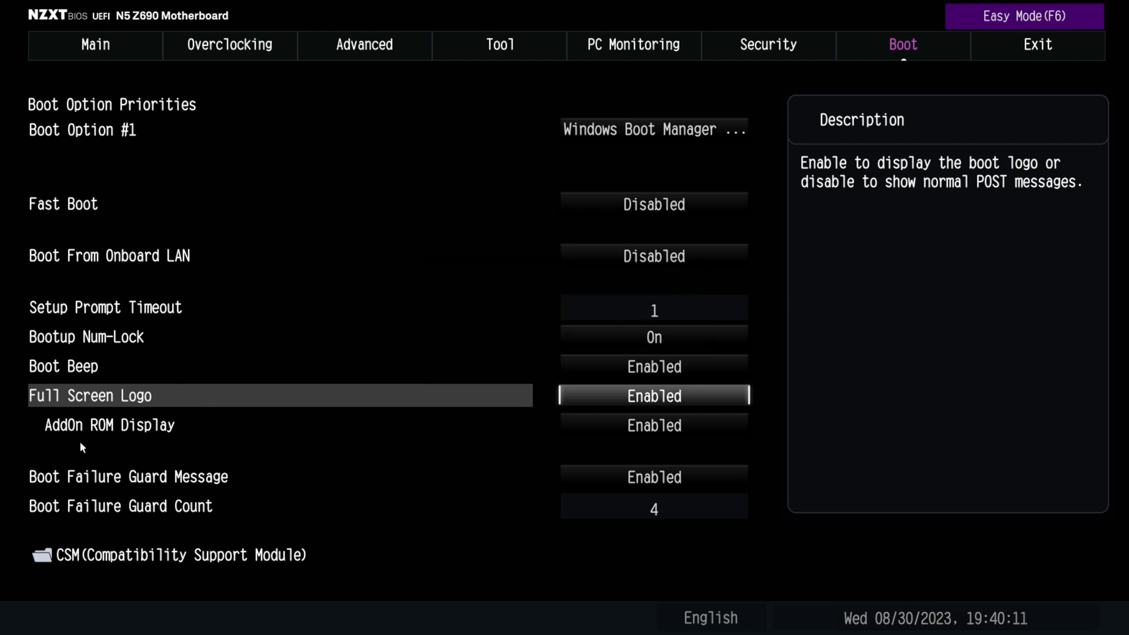
key("Down")
key("Down")
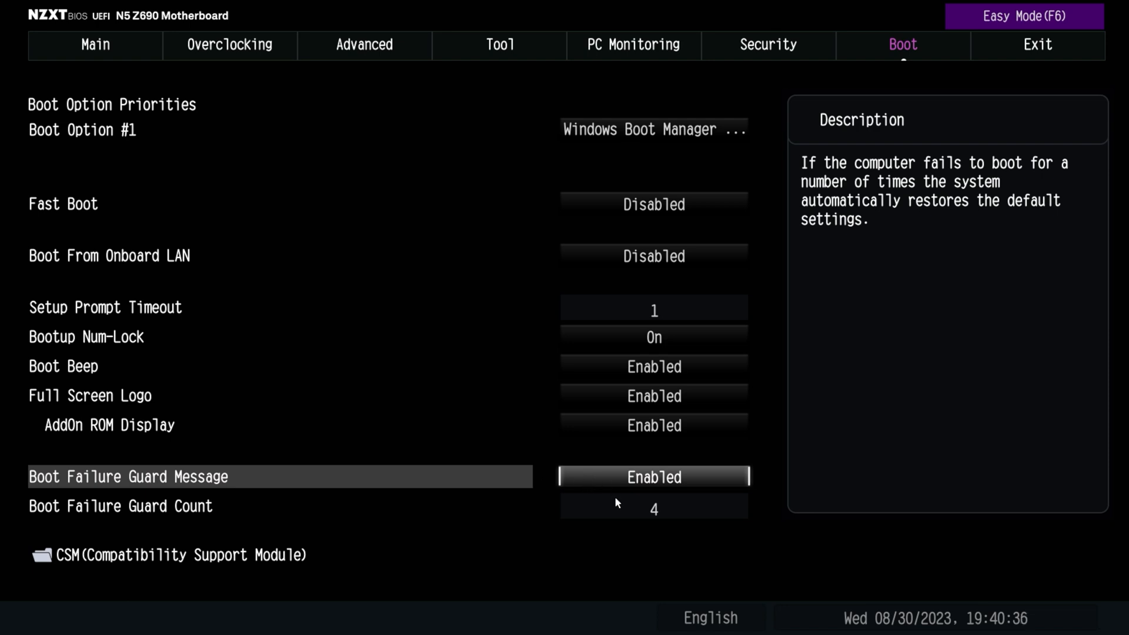
Set Boot Failure Guard Count to 6
left_click(654, 503)
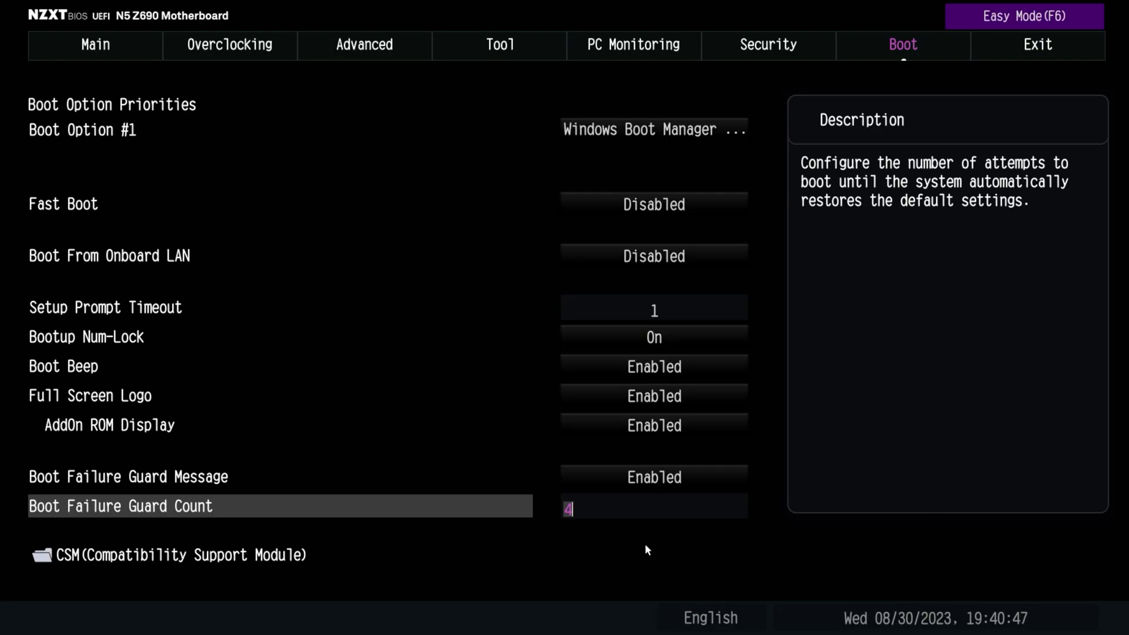
type("6")
key("Return")
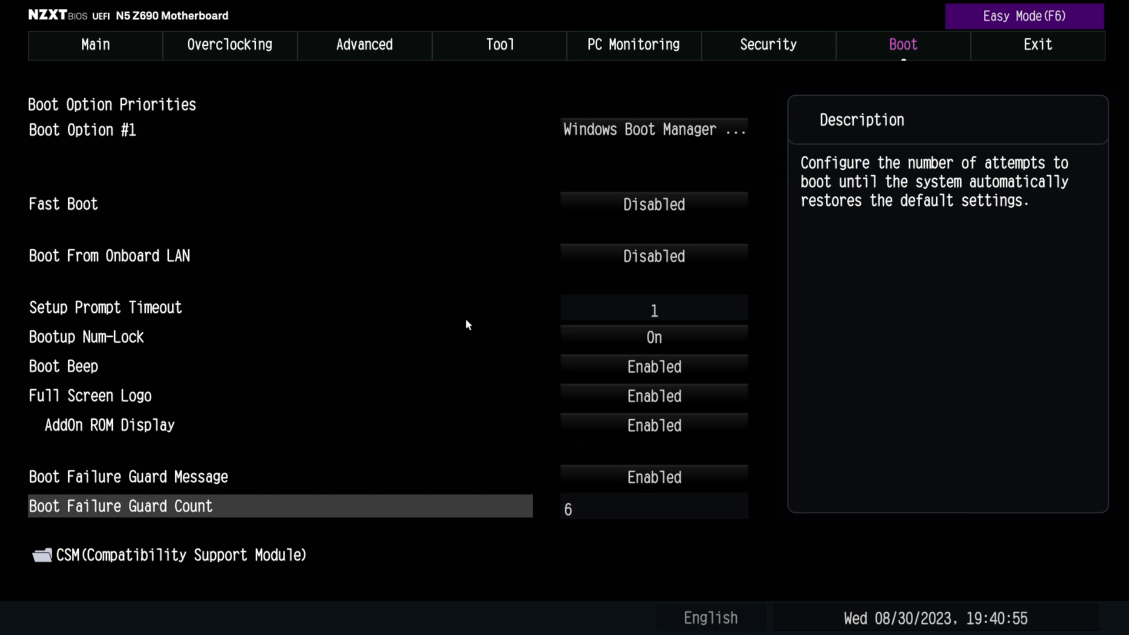
View the CSM (Compatibility Support Module) page, leave it, and go to the Exit page
key("Down")
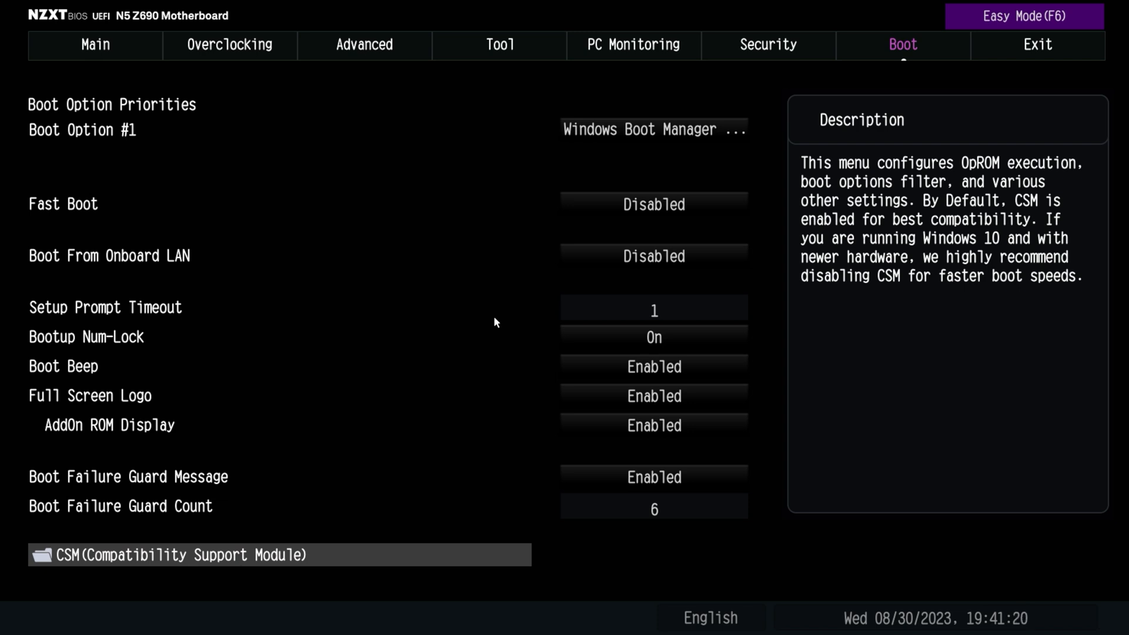
key("Return")
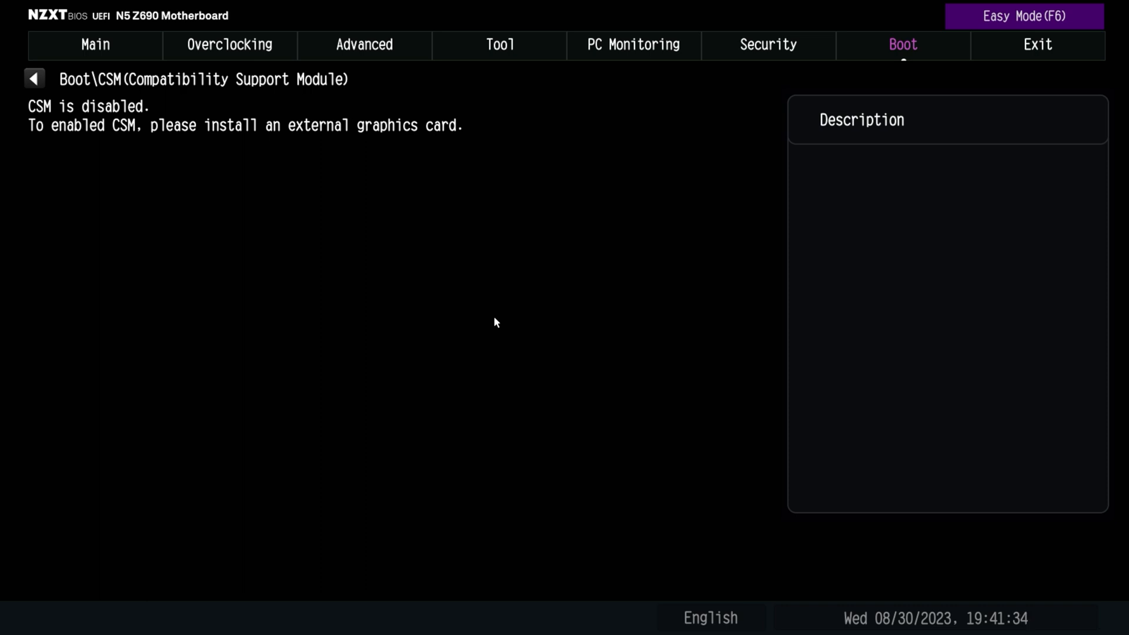
key("Escape")
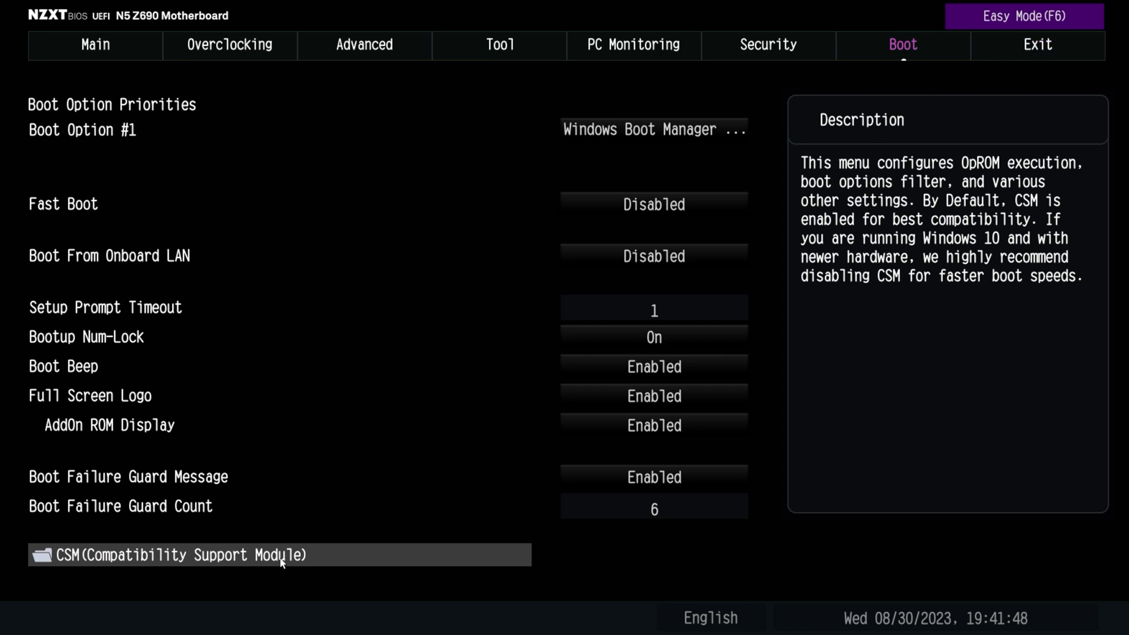
left_click(1030, 45)
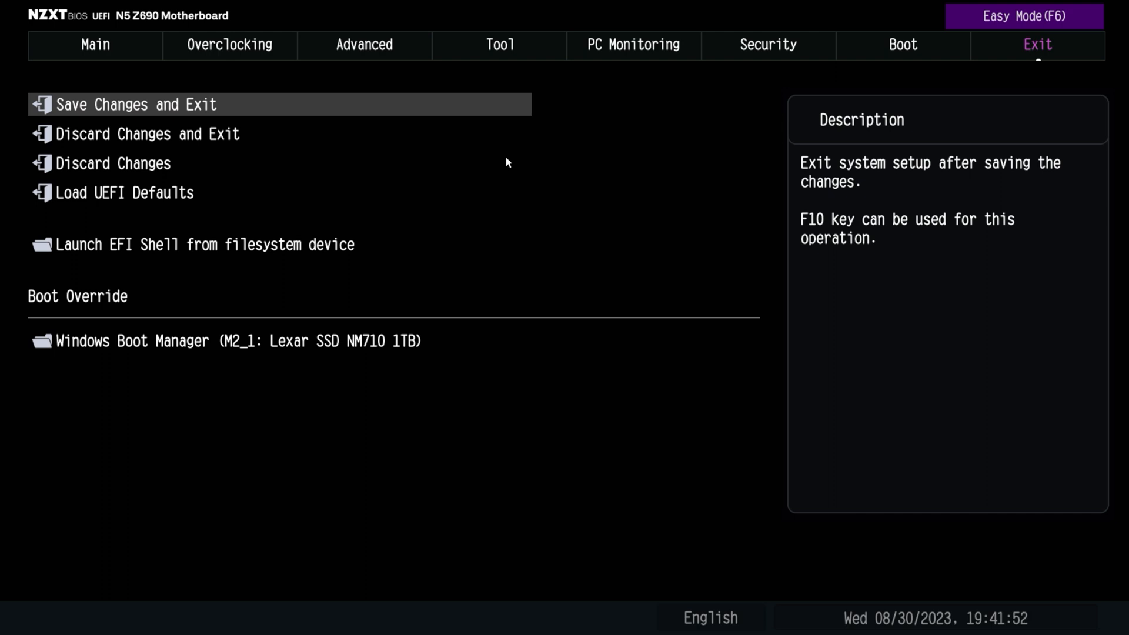